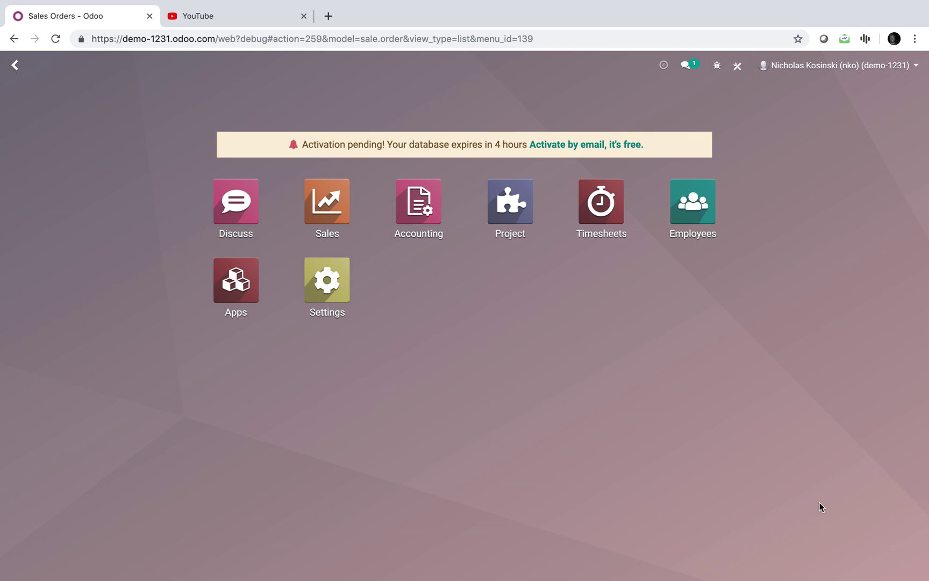
# Open the product list of the Sales app
pyautogui.click(919, 333)
pyautogui.write('s')
pyautogui.press('BackSpace')
pyautogui.write('prod')
pyautogui.press('Return')
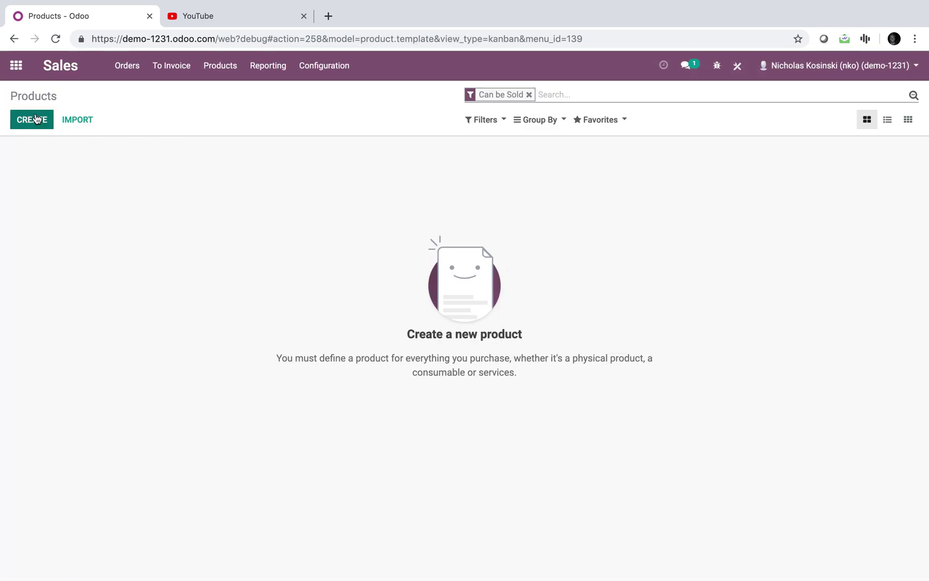
# Start a new product named Service and set its product type to Service
pyautogui.click(33, 119)
pyautogui.write('Servce')
pyautogui.press('BackSpace')
pyautogui.press('BackSpace')
pyautogui.write('ice')
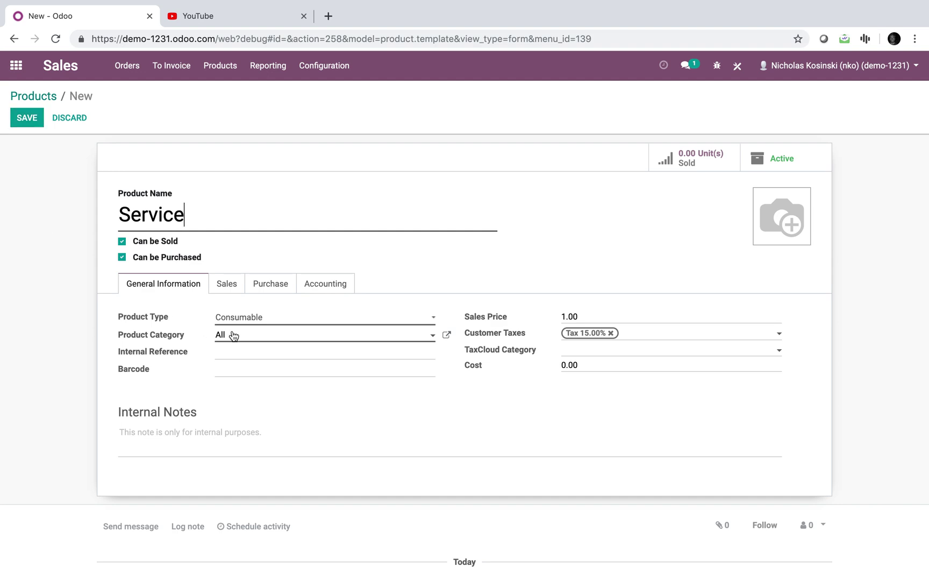
pyautogui.click(228, 290)
pyautogui.click(173, 286)
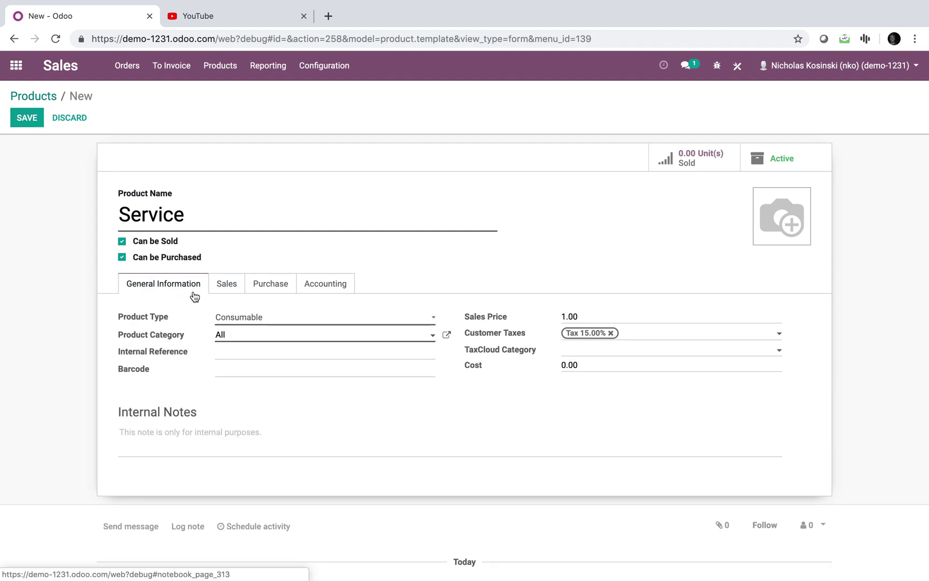
pyautogui.click(236, 317)
pyautogui.click(236, 332)
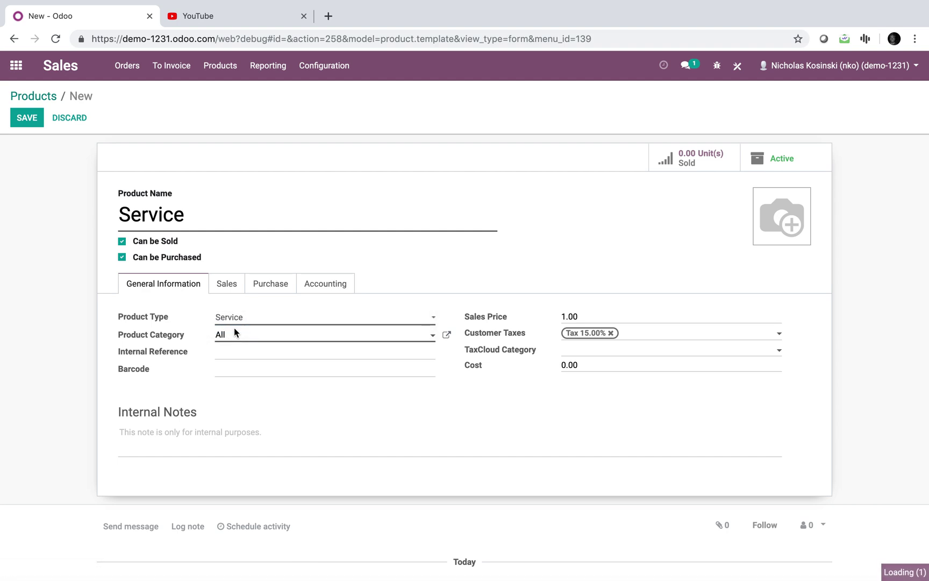
# Set the product's invoicing policy to Timesheets on tasks and its service tracking to Create a task in an existing project
pyautogui.click(229, 285)
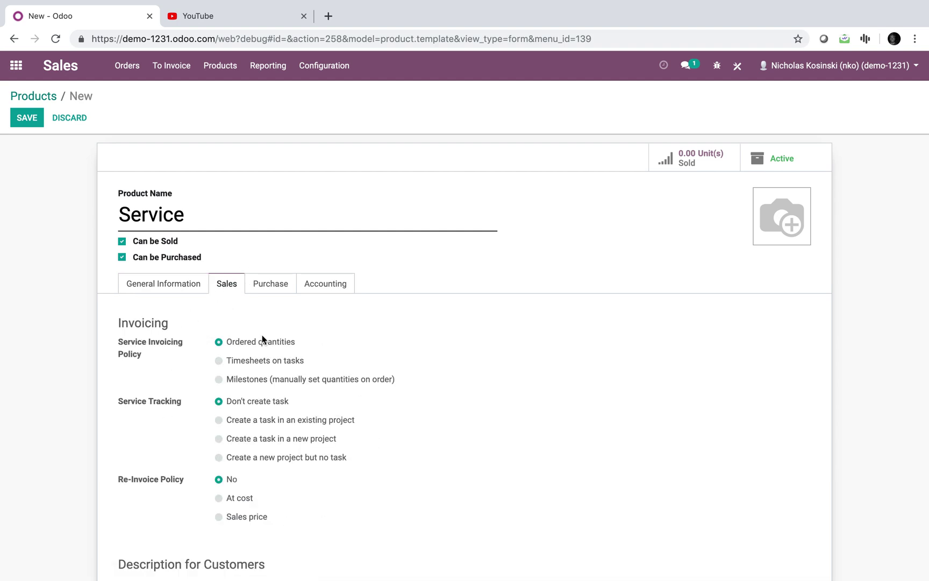
pyautogui.click(277, 360)
pyautogui.click(301, 421)
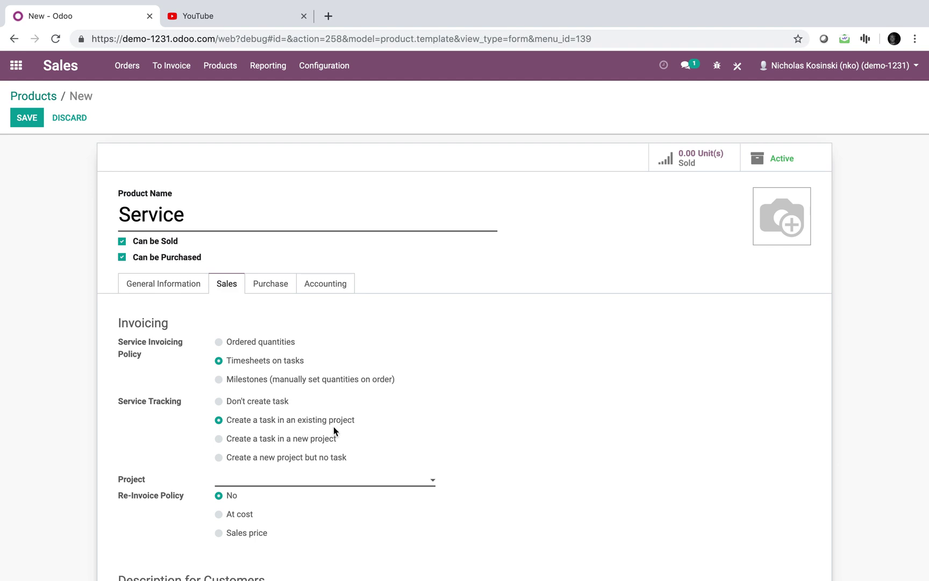
# Create and save a new project named Project X from the product's project field
pyautogui.click(293, 486)
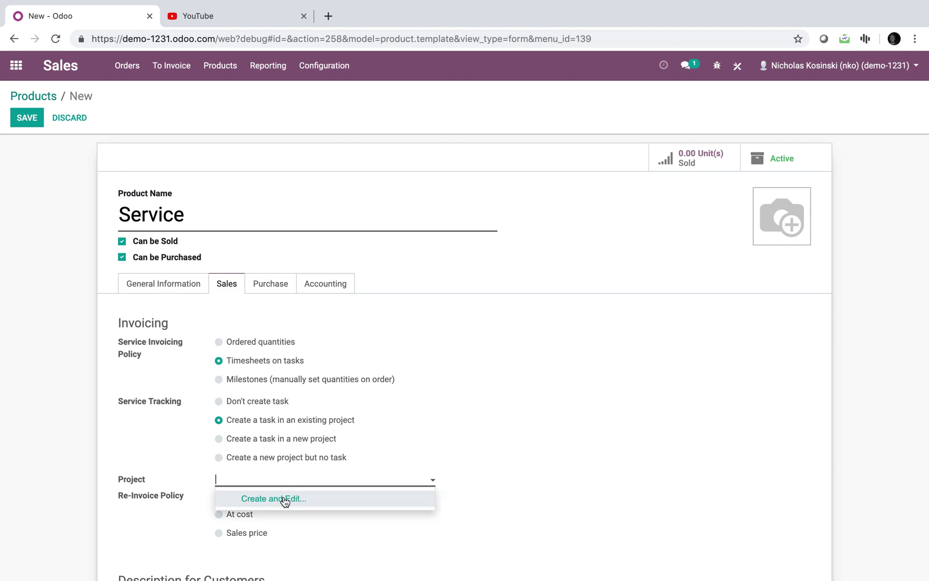
pyautogui.click(284, 500)
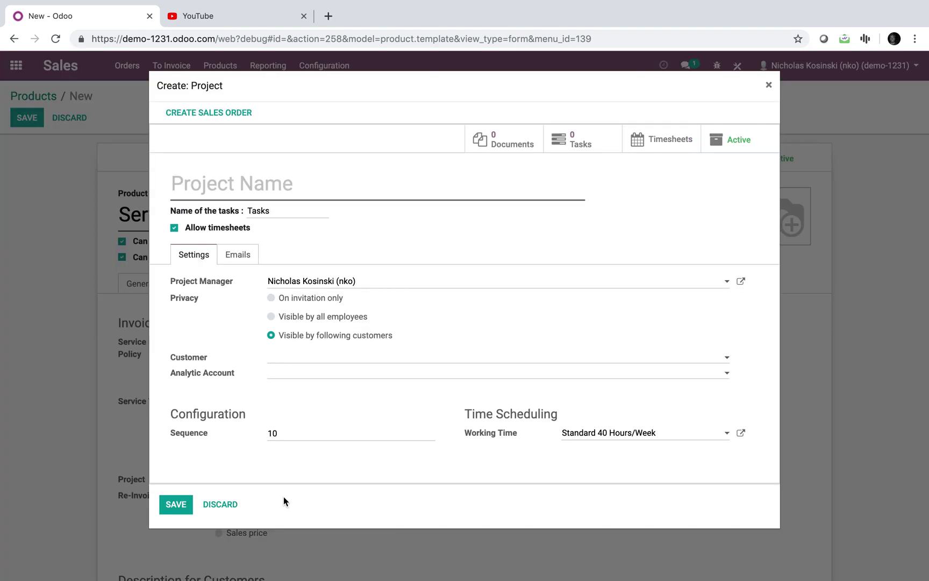
pyautogui.write('Project X')
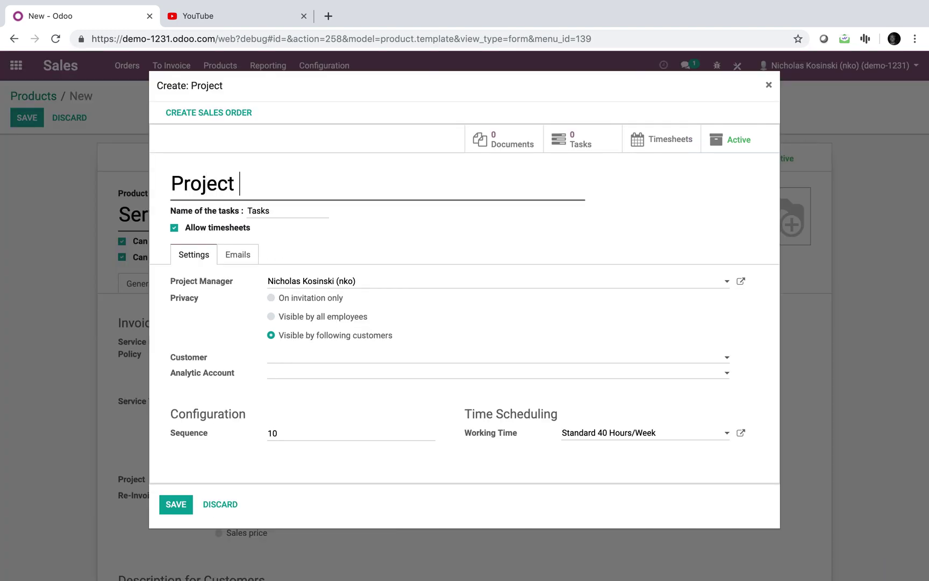
pyautogui.click(176, 504)
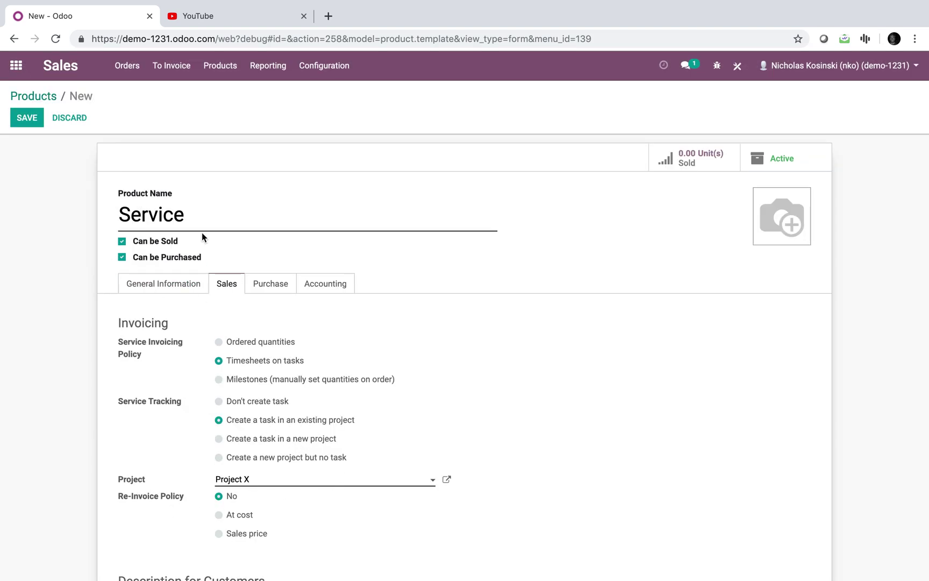
# Create another project named Project Y from the product's project field and reselect Project X for the product
pyautogui.click(283, 484)
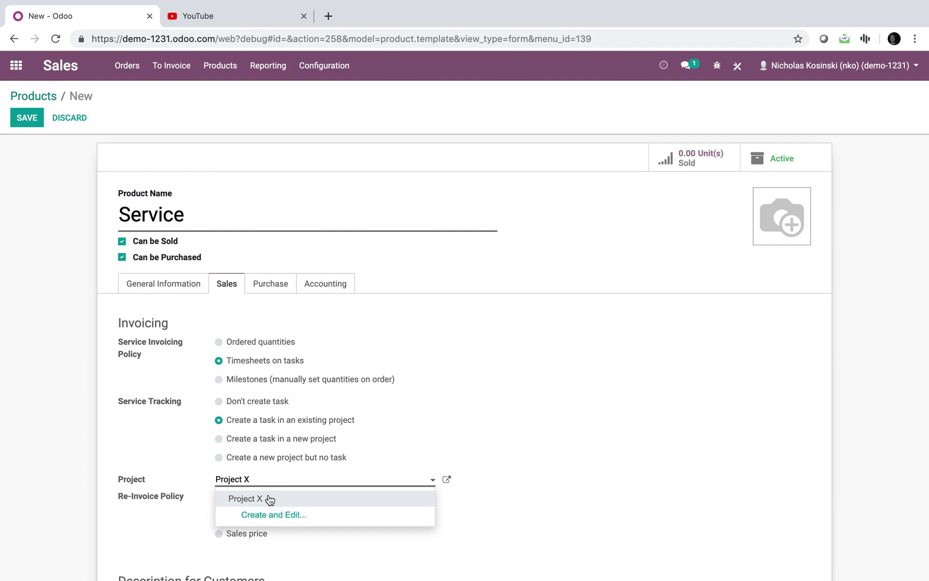
pyautogui.click(271, 515)
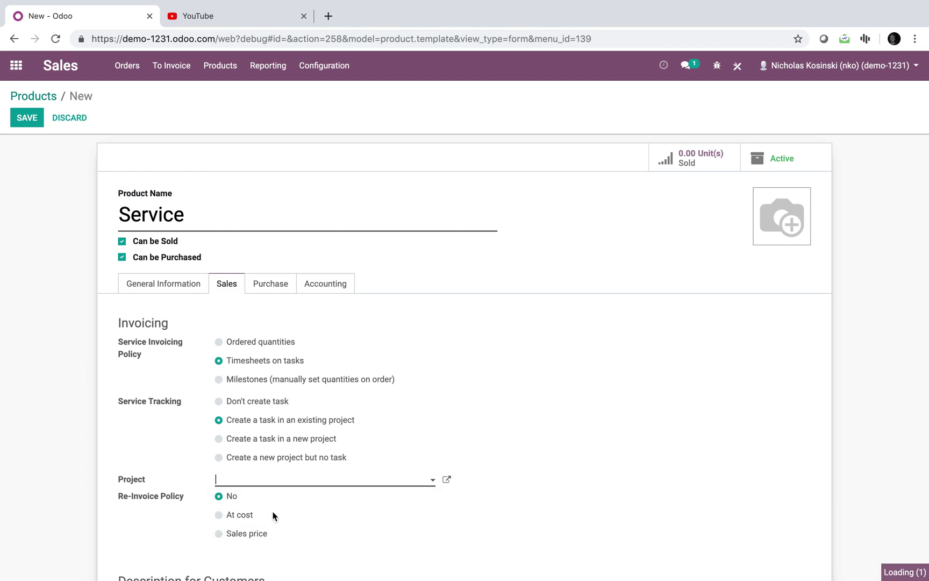
pyautogui.write('Project UY')
pyautogui.press('BackSpace')
pyautogui.press('BackSpace')
pyautogui.write('Y')
pyautogui.click(176, 504)
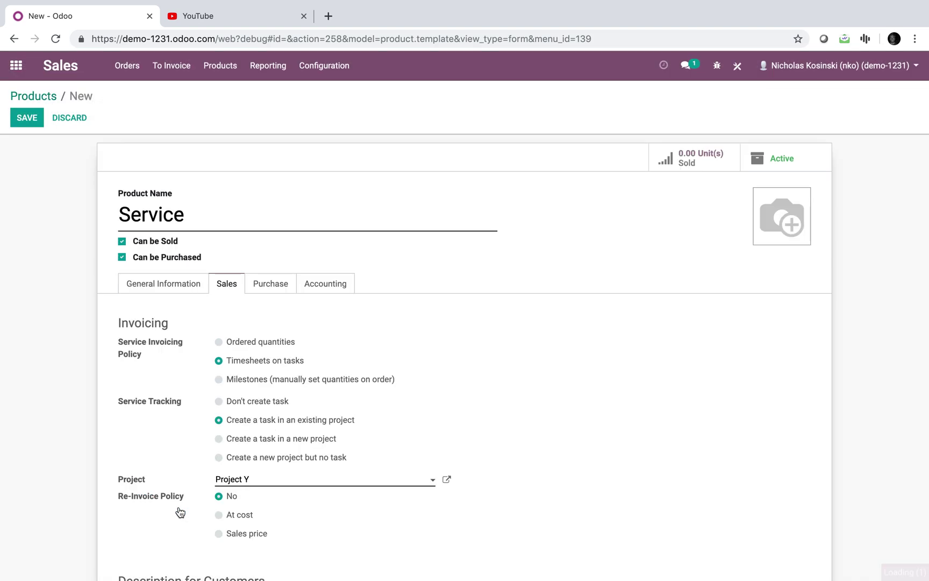
pyautogui.click(250, 481)
pyautogui.click(282, 503)
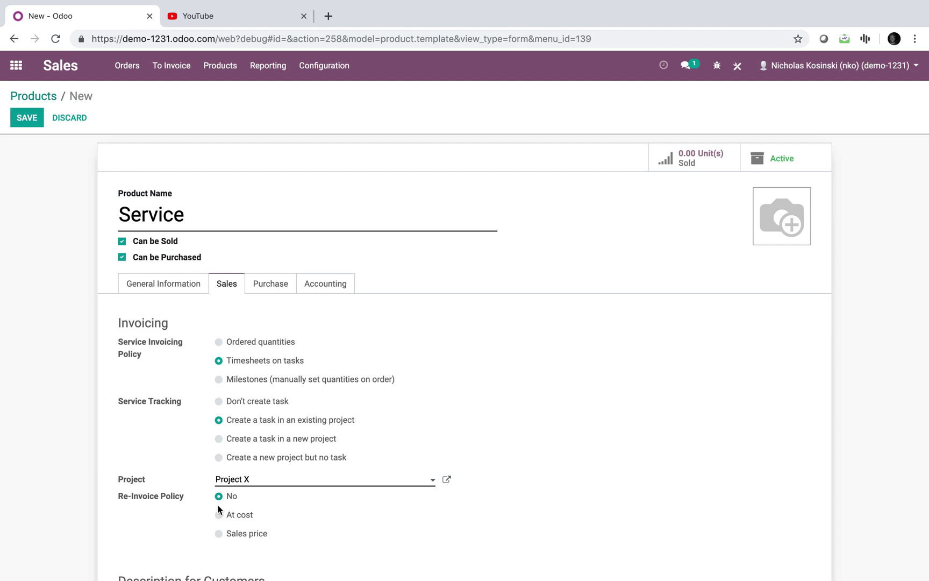
pyautogui.click(240, 210)
pyautogui.write('(X)')
pyautogui.press('BackSpace')
pyautogui.press('BackSpace')
pyautogui.press('BackSpace')
pyautogui.press('BackSpace')
# Change the service tracking to Create a task in a new project and list the available project templates
pyautogui.click(318, 440)
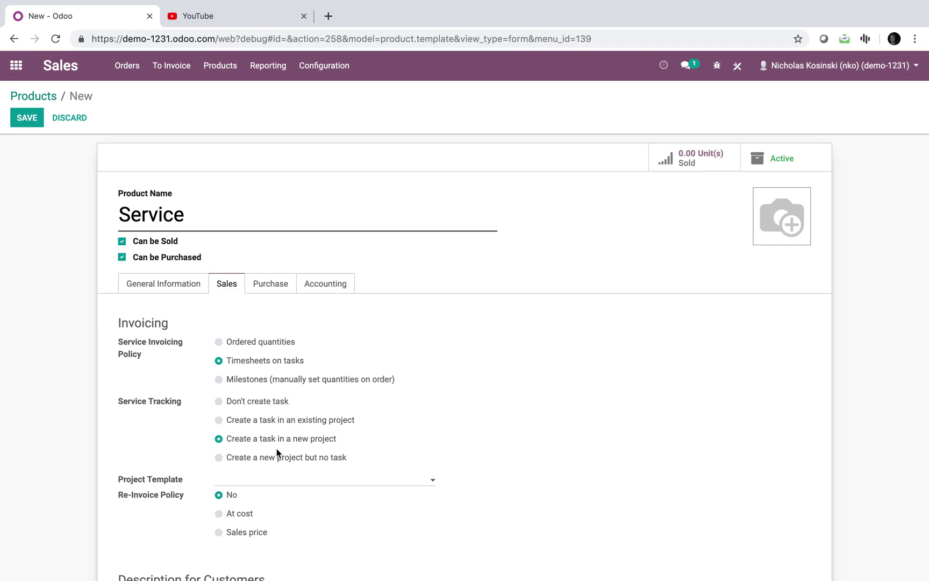
pyautogui.click(272, 484)
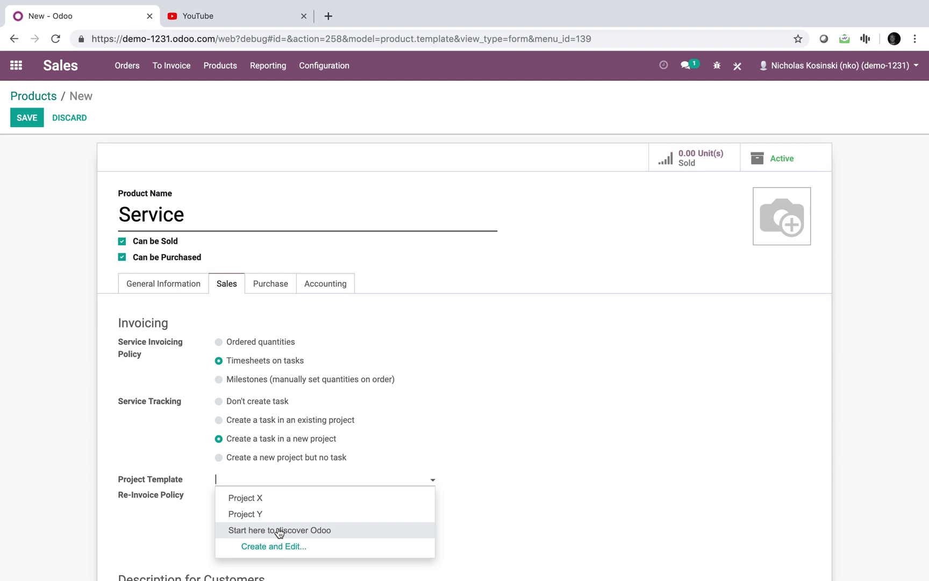
# Discard the unsaved product and open the projects overview
pyautogui.click(15, 67)
pyautogui.click(286, 156)
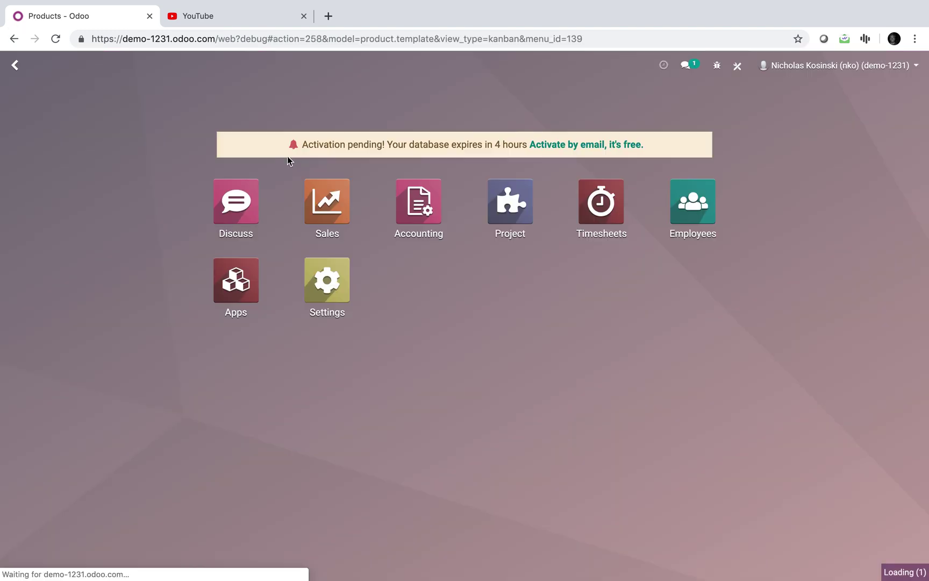
pyautogui.write('proj')
pyautogui.press('Return')
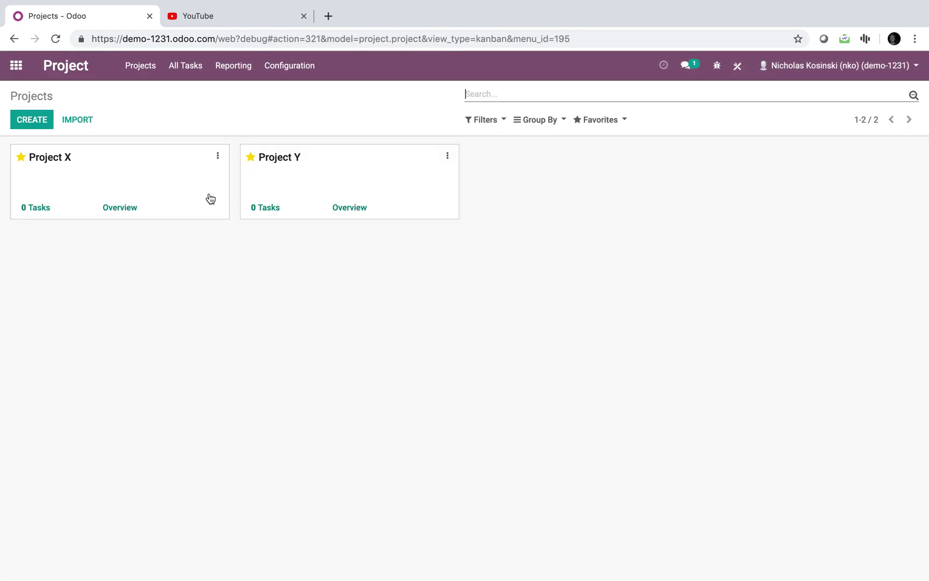
# Add the stages New and Done to Project X's task board
pyautogui.click(177, 181)
pyautogui.write('New')
pyautogui.press('Return')
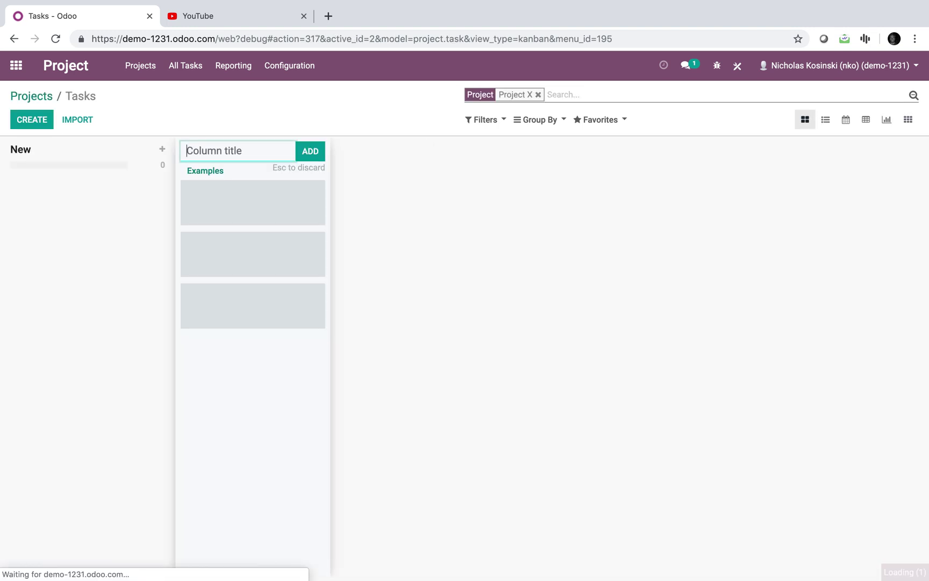
pyautogui.write('Done')
pyautogui.press('Return')
pyautogui.press('Escape')
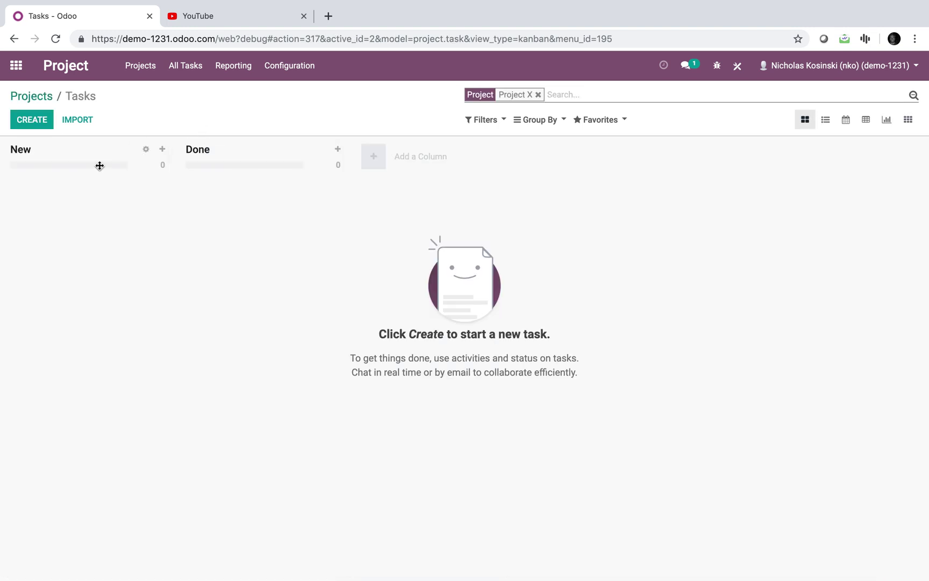
pyautogui.click(43, 125)
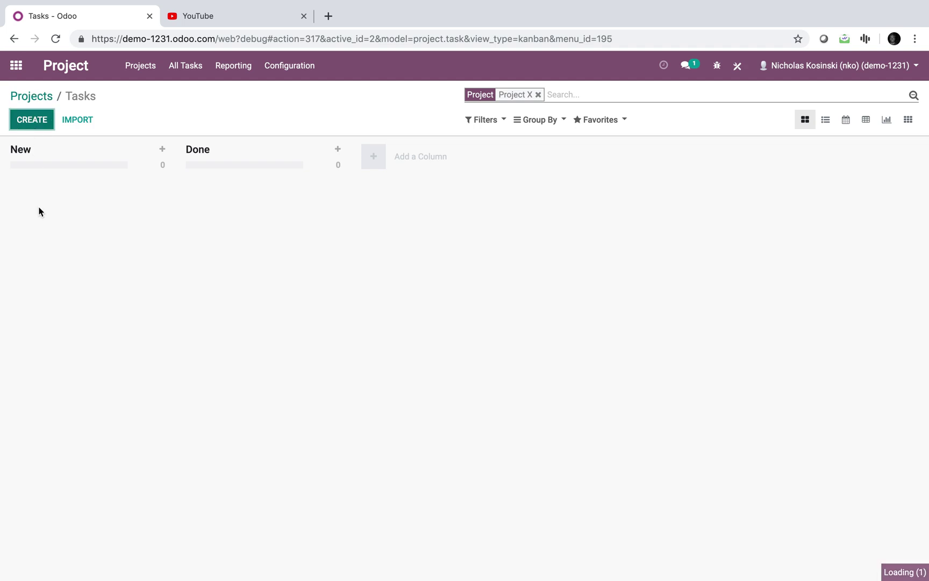
pyautogui.click(147, 101)
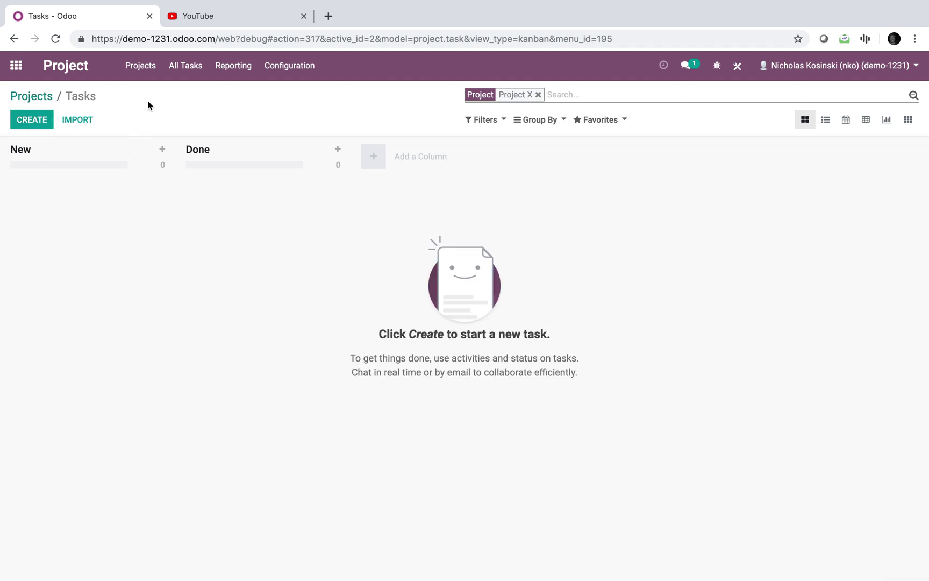
pyautogui.click(32, 98)
pyautogui.click(156, 170)
pyautogui.rightClick(44, 95)
pyautogui.click(31, 95)
pyautogui.click(29, 94)
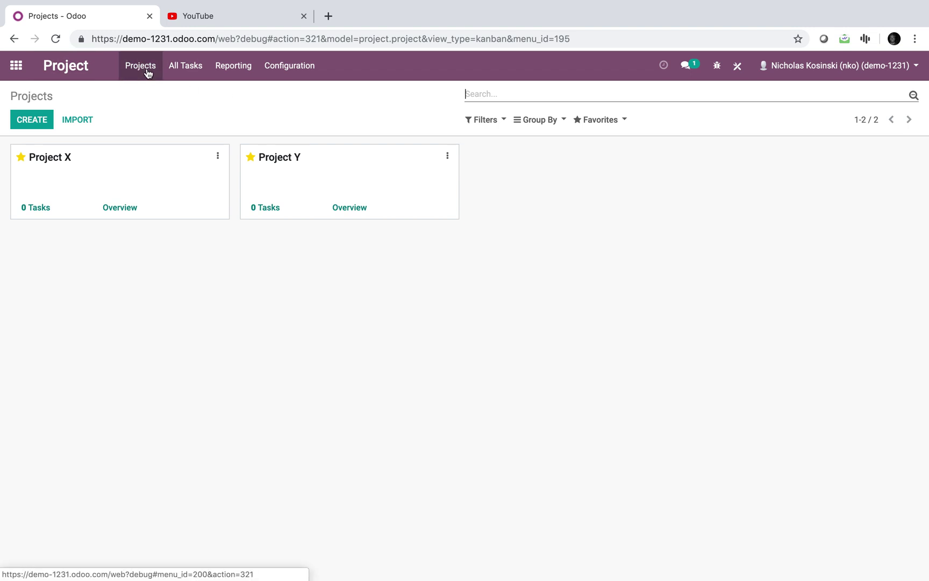
# Create a new product in the Sales product list named Service, with product type Service
pyautogui.click(14, 67)
pyautogui.write('ro')
pyautogui.press('Return')
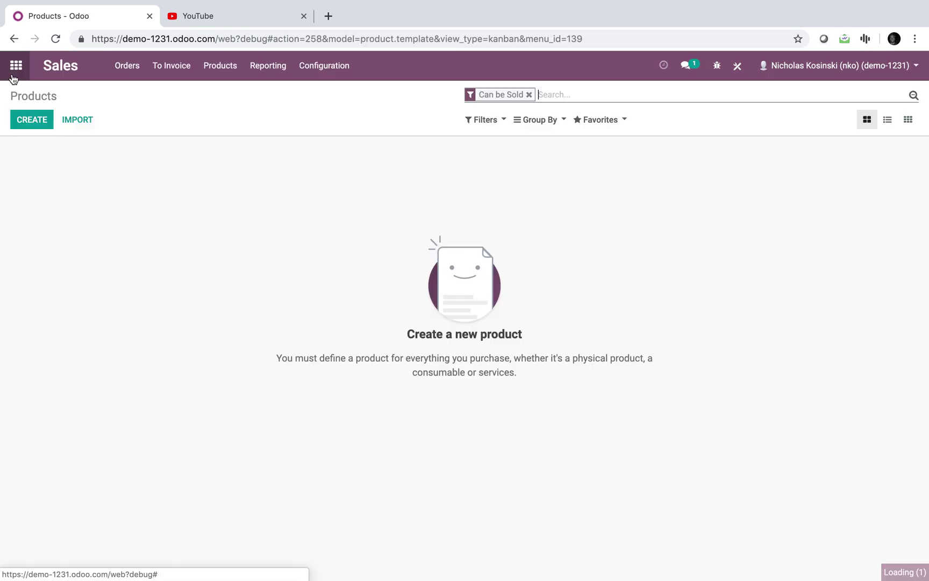
pyautogui.click(35, 121)
pyautogui.write('Service')
pyautogui.click(241, 316)
pyautogui.click(243, 338)
pyautogui.click(241, 317)
pyautogui.click(237, 329)
# Set the product to invoice Timesheets on tasks and create a task in the existing Project X, and save it
pyautogui.click(227, 284)
pyautogui.click(259, 360)
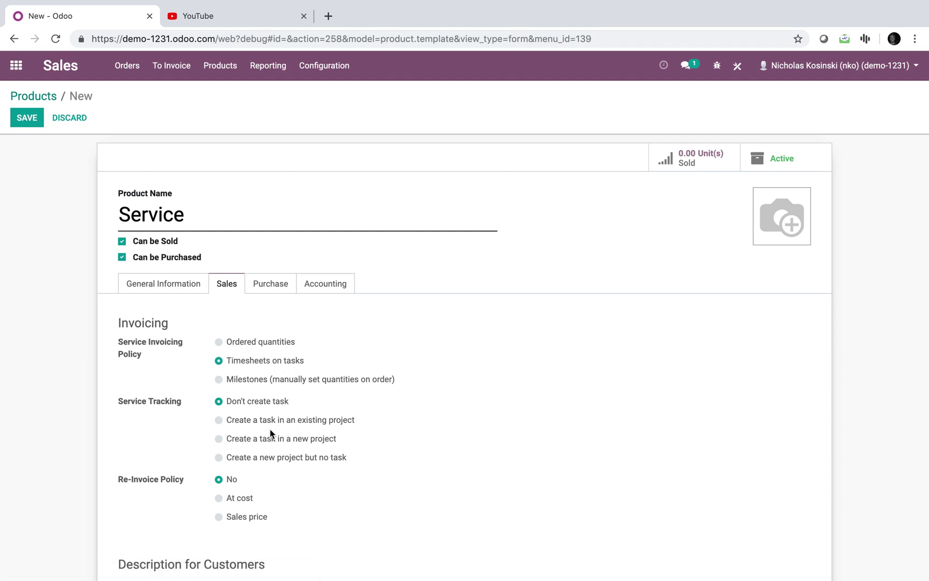
pyautogui.click(309, 439)
pyautogui.click(302, 420)
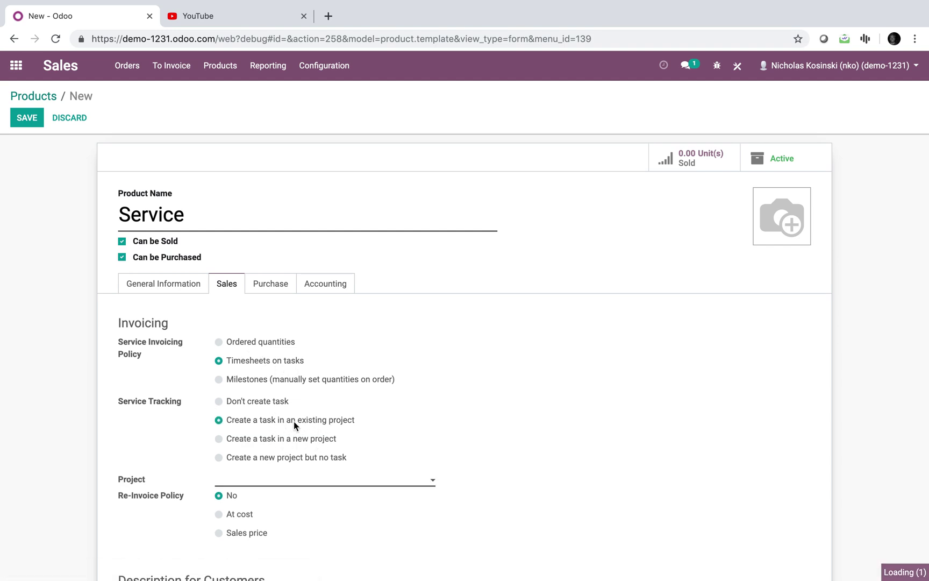
pyautogui.click(316, 482)
pyautogui.click(319, 500)
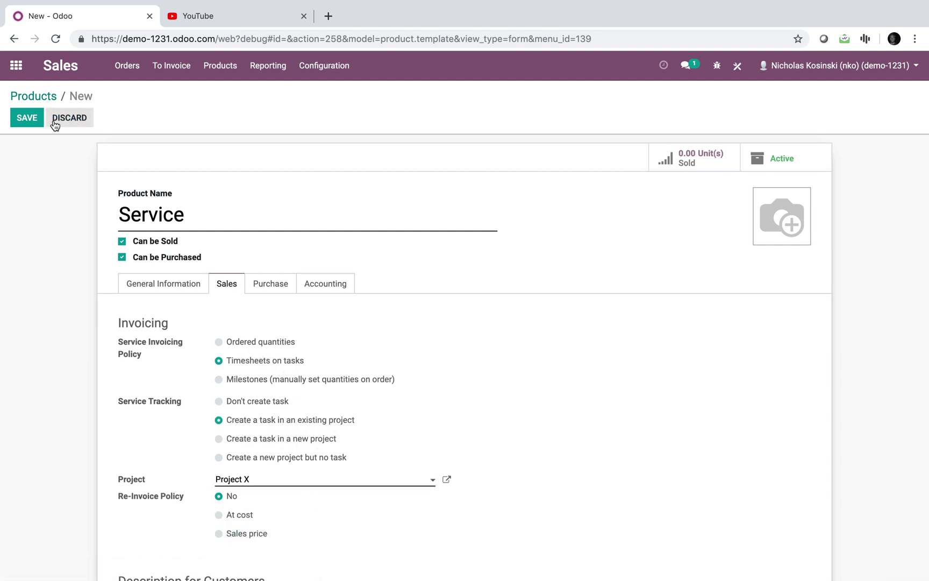
pyautogui.click(29, 119)
pyautogui.click(33, 96)
# Create a new sales order and choose the existing customer for it
pyautogui.click(17, 65)
pyautogui.write('ord')
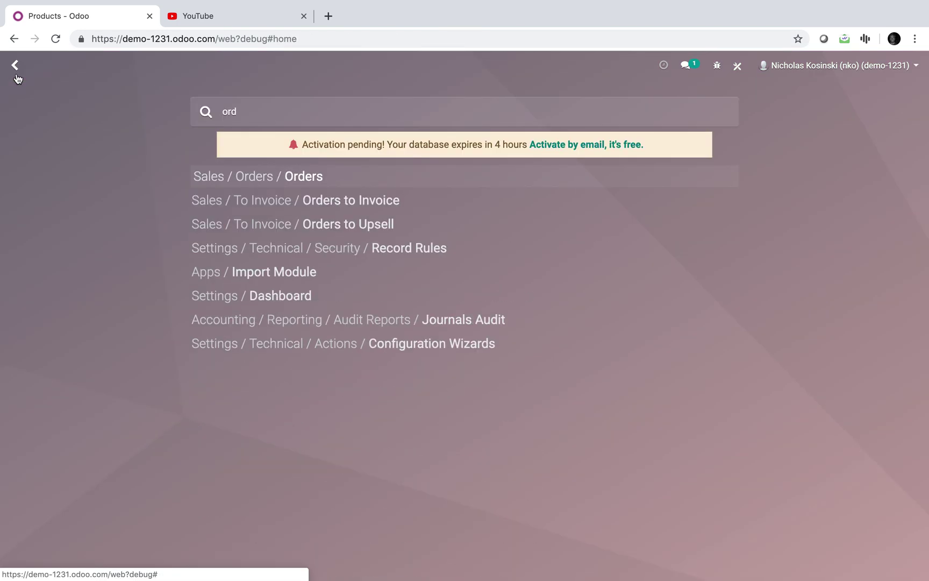
pyautogui.press('Return')
pyautogui.click(32, 119)
pyautogui.click(257, 237)
pyautogui.click(250, 251)
# Add the Service product as an order line, save the quotation and confirm it
pyautogui.click(176, 325)
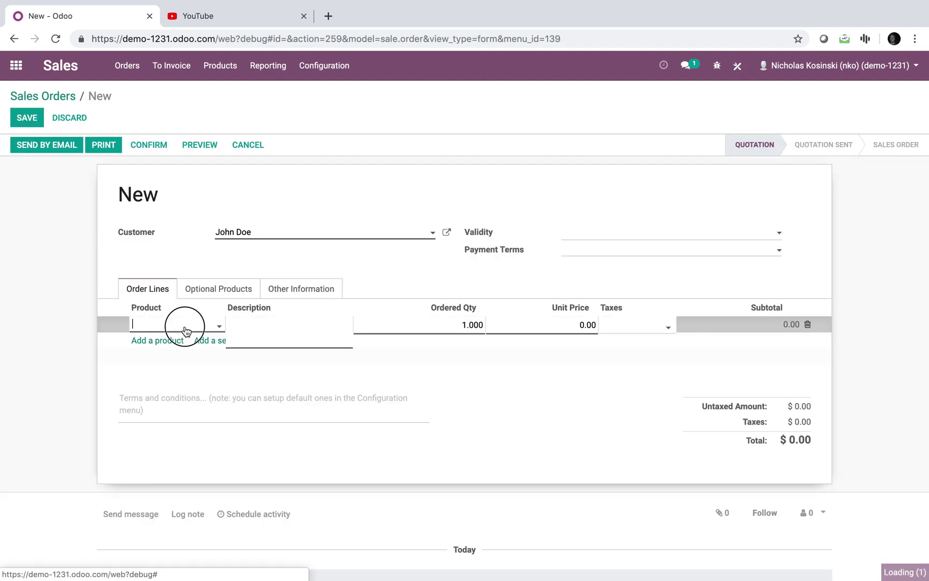
pyautogui.click(186, 343)
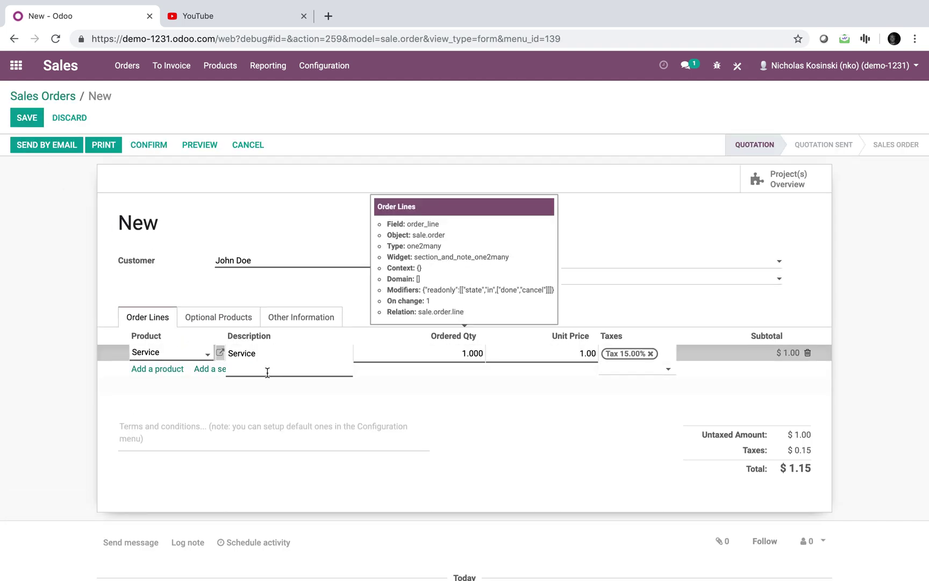
pyautogui.click(38, 259)
pyautogui.click(26, 118)
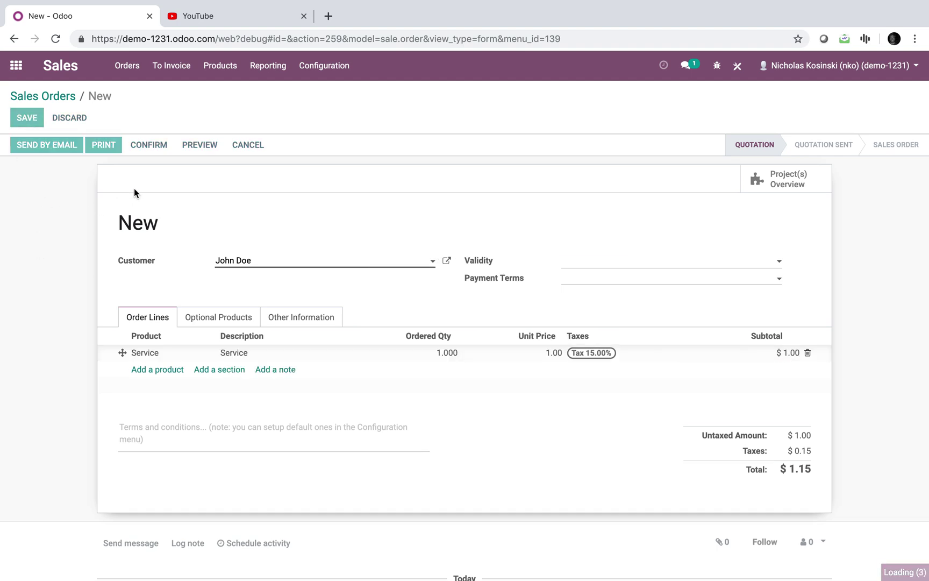
pyautogui.click(147, 150)
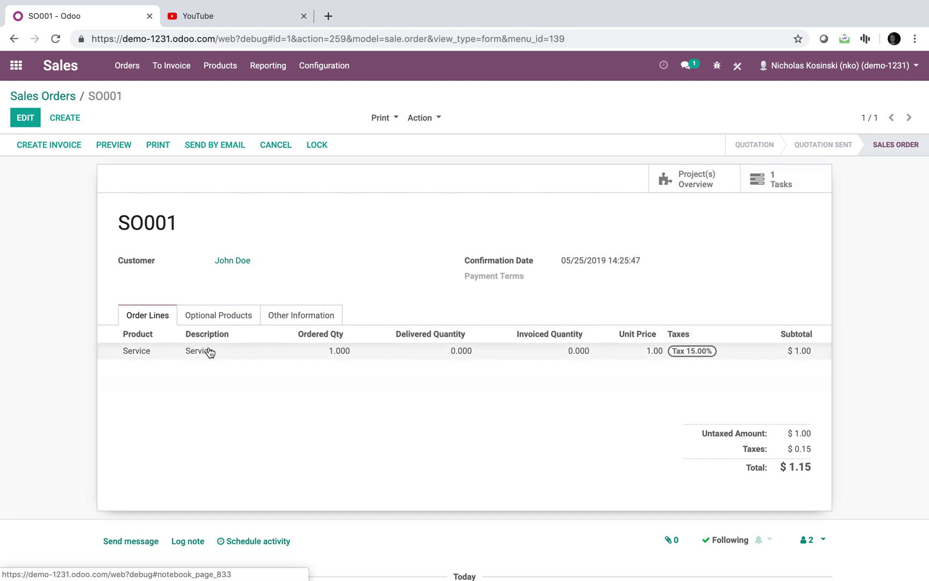
# Check Project X's task board for the task generated from the sales order and return to the projects overview
pyautogui.click(14, 78)
pyautogui.write('pro')
pyautogui.press('Return')
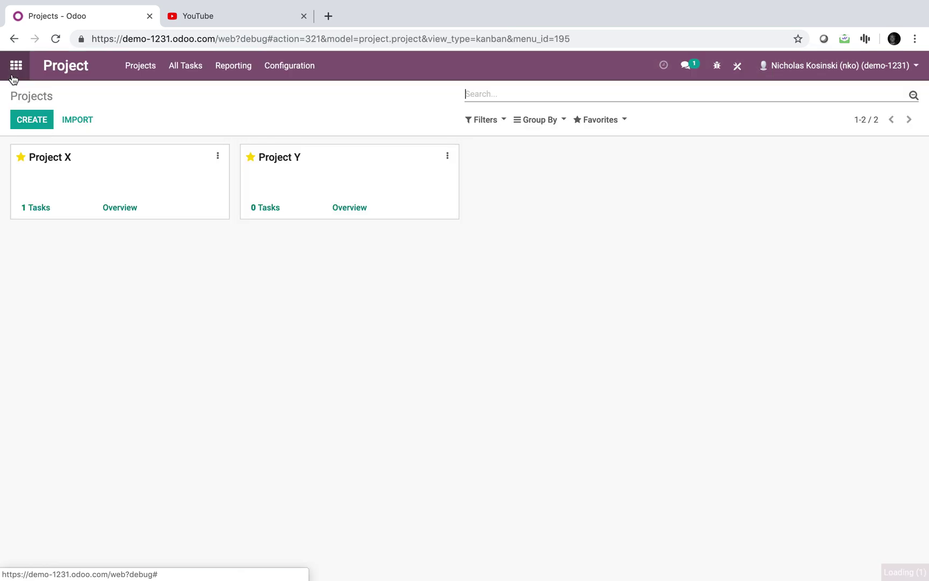
pyautogui.click(123, 179)
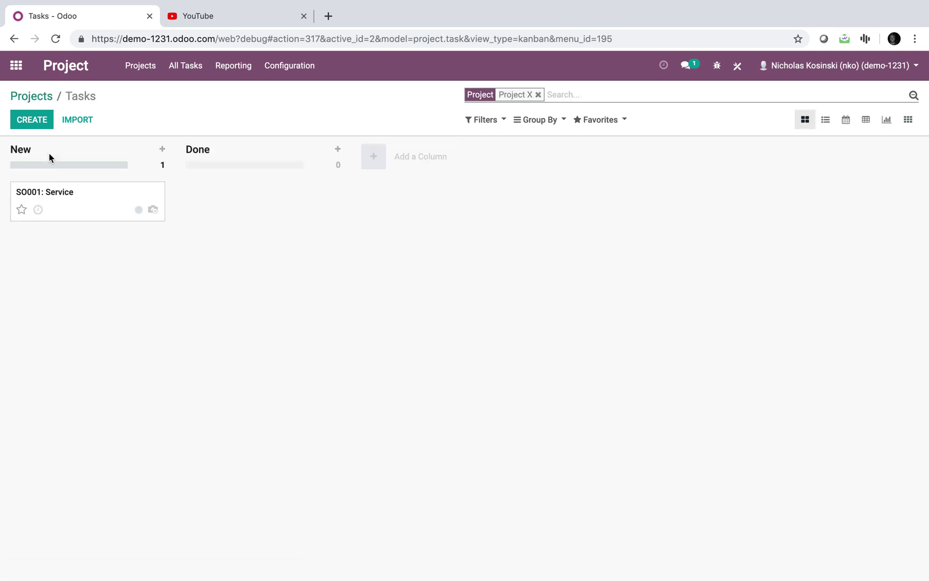
pyautogui.click(45, 96)
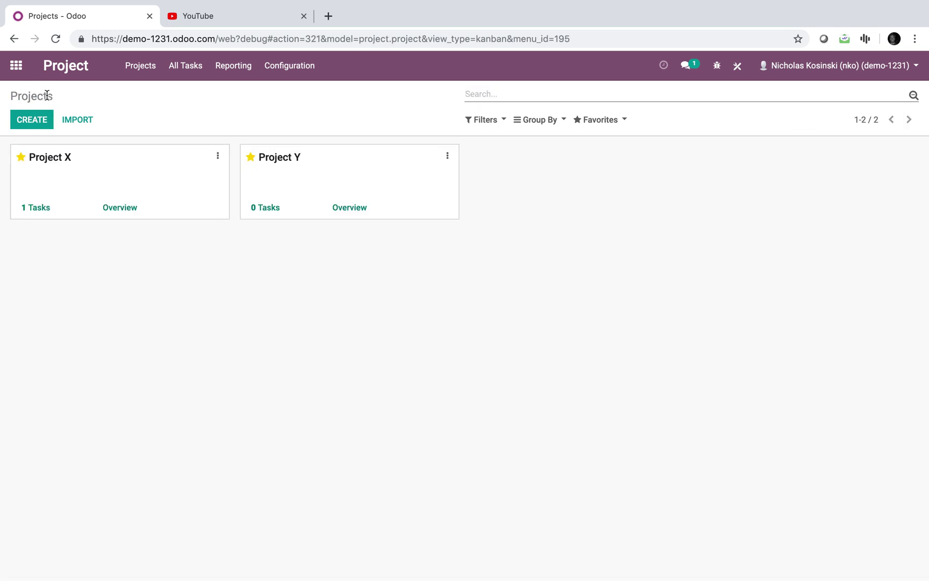
# Open the confirmed sales order from the sales orders list and review its order line
pyautogui.click(16, 65)
pyautogui.write('orde')
pyautogui.press('Return')
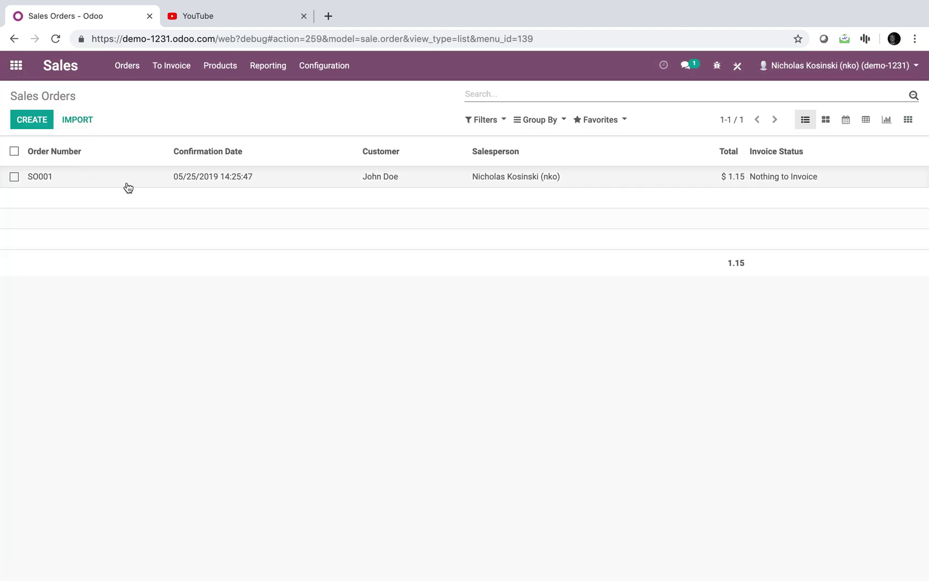
pyautogui.click(170, 184)
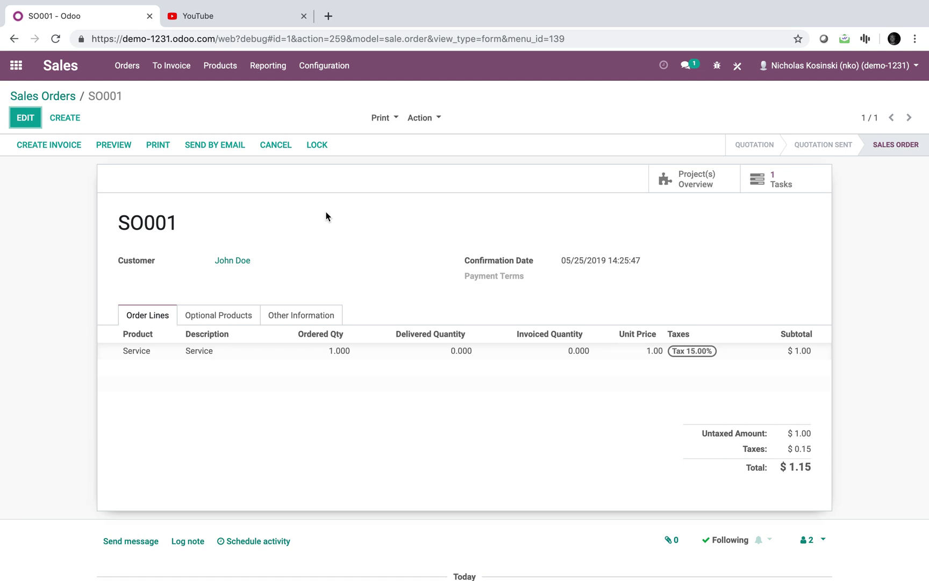
# Find the sale.order.line model among the database models and open its Sales Order Line record
pyautogui.click(25, 78)
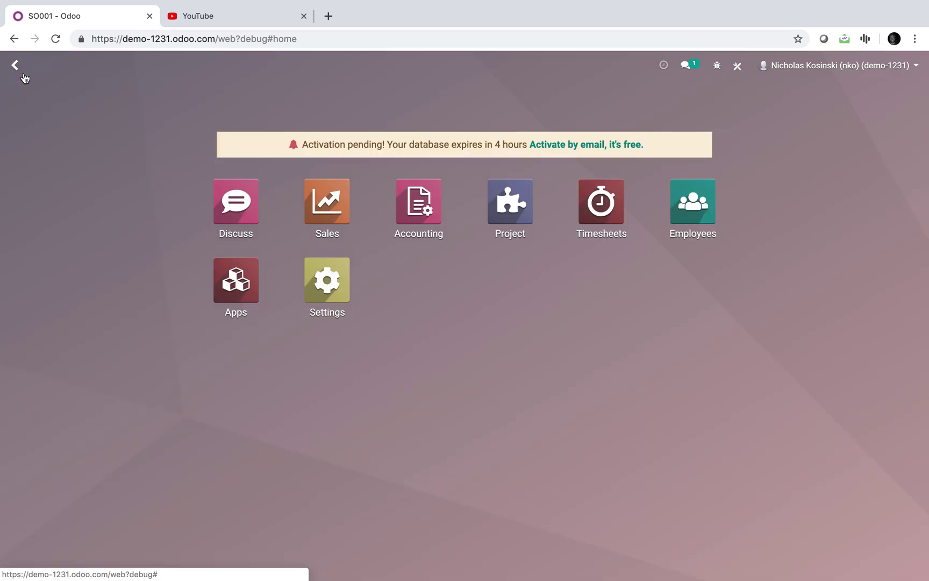
pyautogui.write('models')
pyautogui.press('Return')
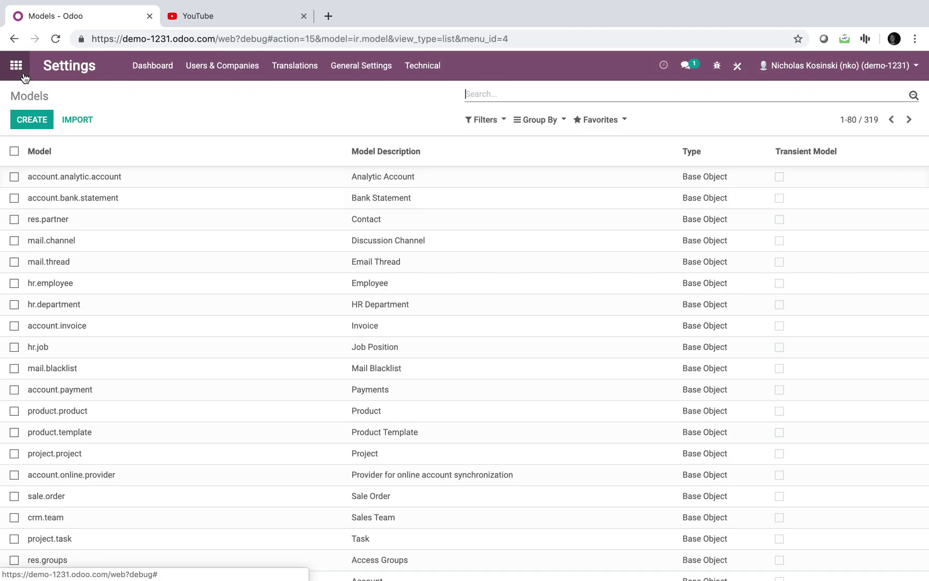
pyautogui.scroll(-15, 125, 535)
pyautogui.scroll(15, 124, 535)
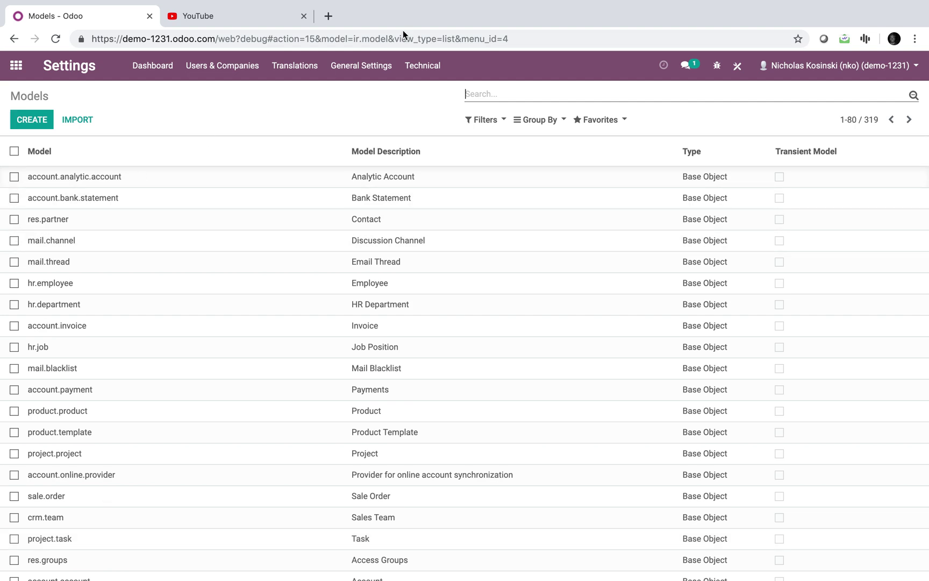
pyautogui.write('sale.order.line')
pyautogui.press('Return')
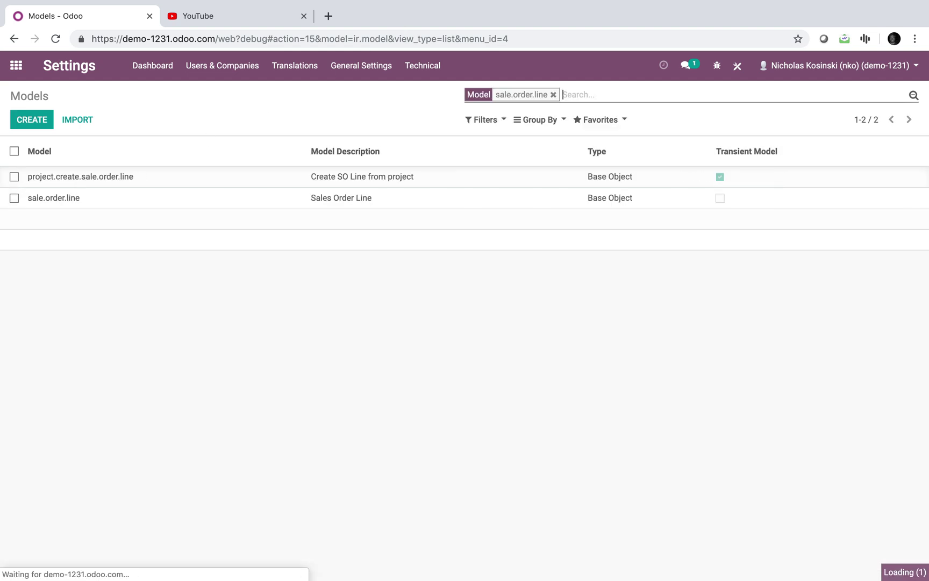
pyautogui.click(195, 208)
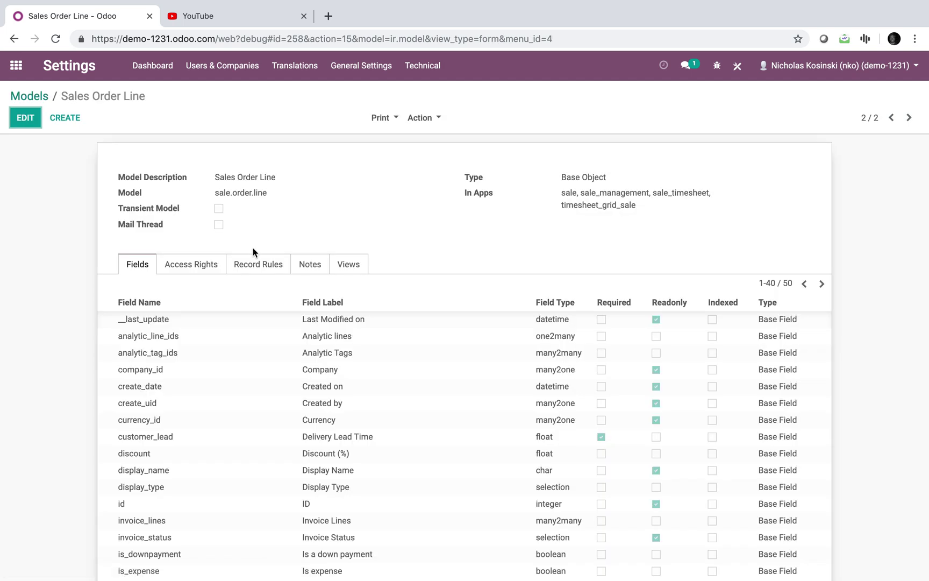
# Start a new field on the Sales Order Line model named x_project_id with field type many2one
pyautogui.click(25, 118)
pyautogui.scroll(-15, 197, 421)
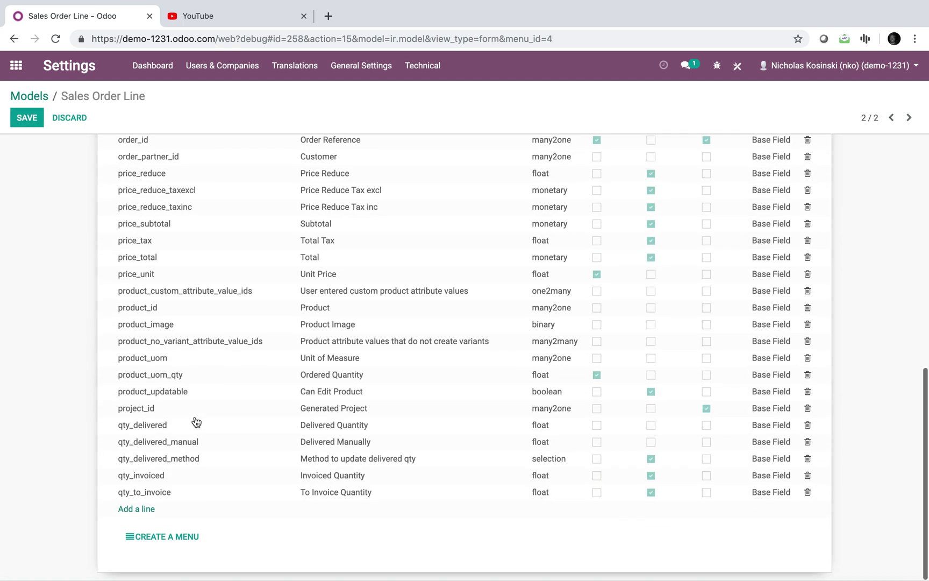
pyautogui.click(152, 510)
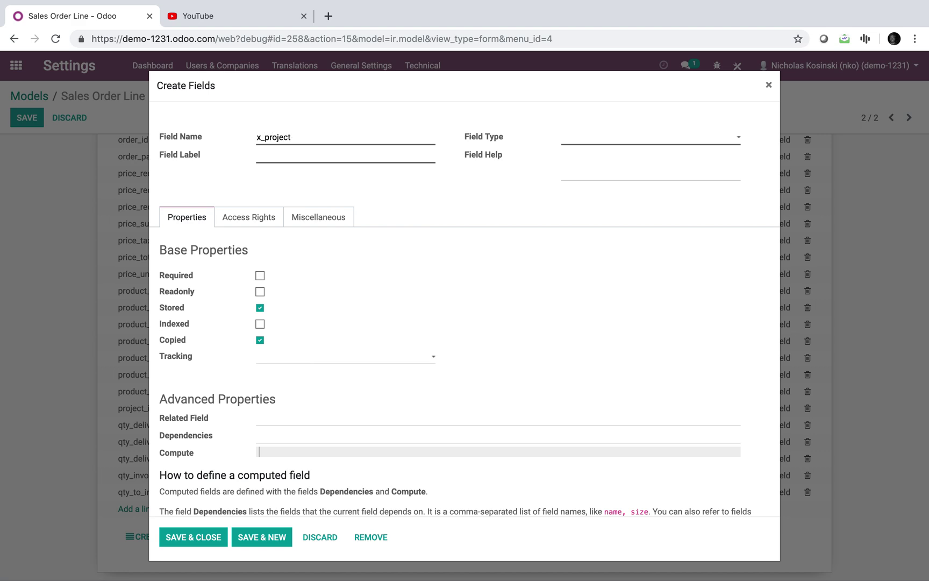
pyautogui.click(633, 140)
pyautogui.press('Down')
pyautogui.press('Down')
pyautogui.press('Down')
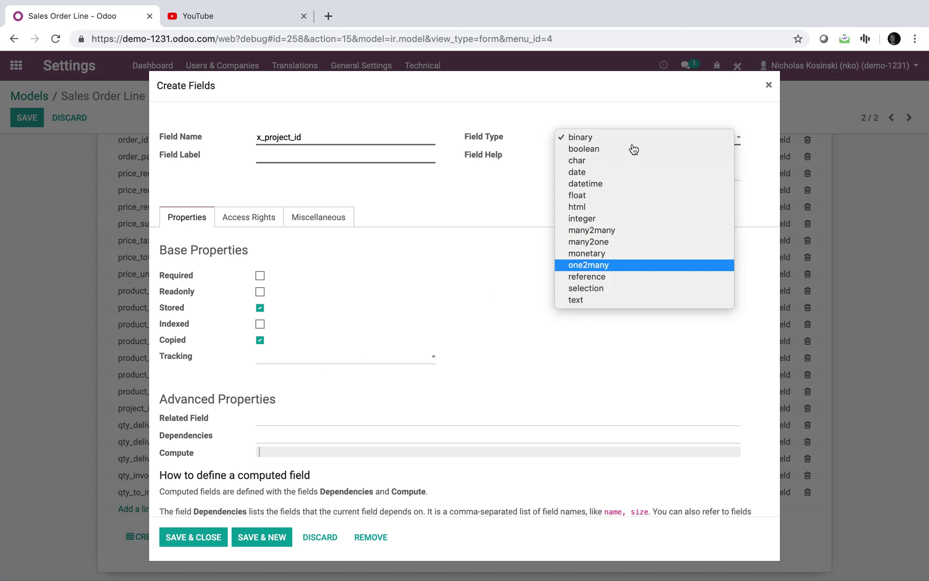
pyautogui.press('Up')
pyautogui.press('Up')
pyautogui.press('Return')
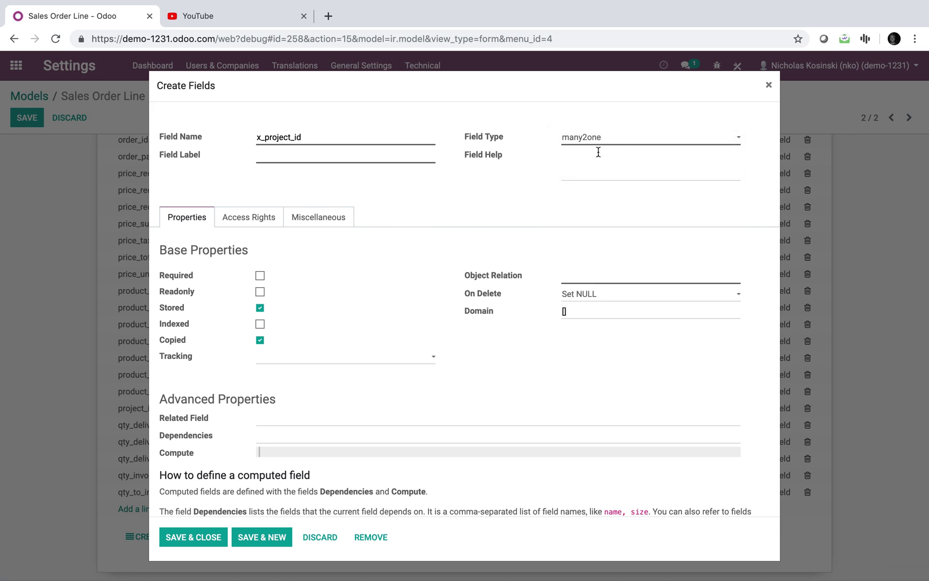
# Relate the new field to project.project, label it Project, and save both the field and the model
pyautogui.write('project.project')
pyautogui.moveTo(630, 275); pyautogui.dragTo(533, 276)
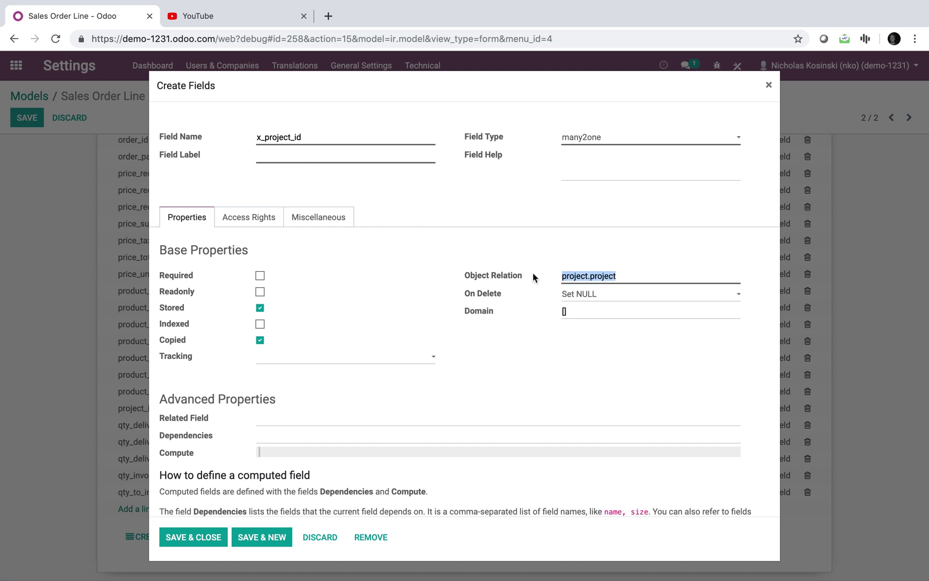
pyautogui.click(171, 536)
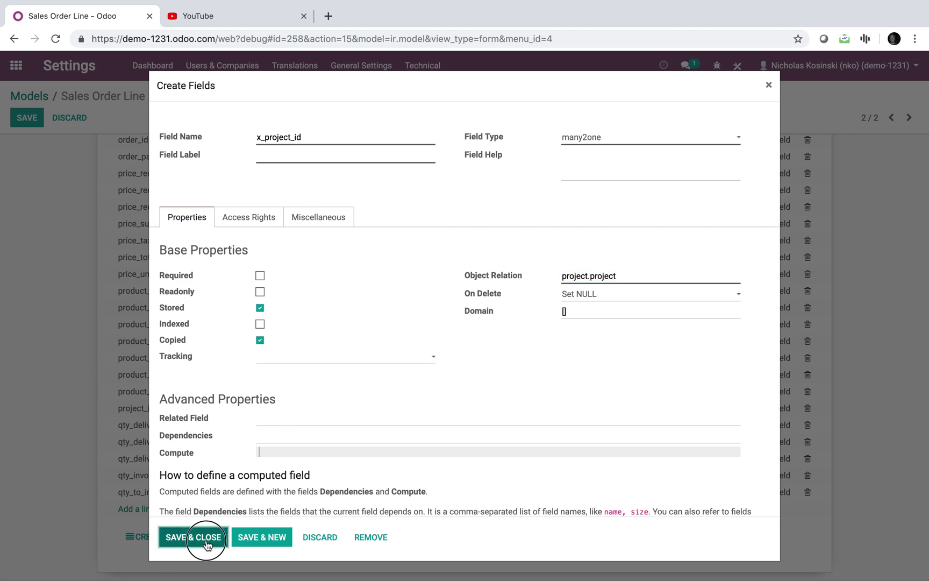
pyautogui.click(280, 154)
pyautogui.write('Project')
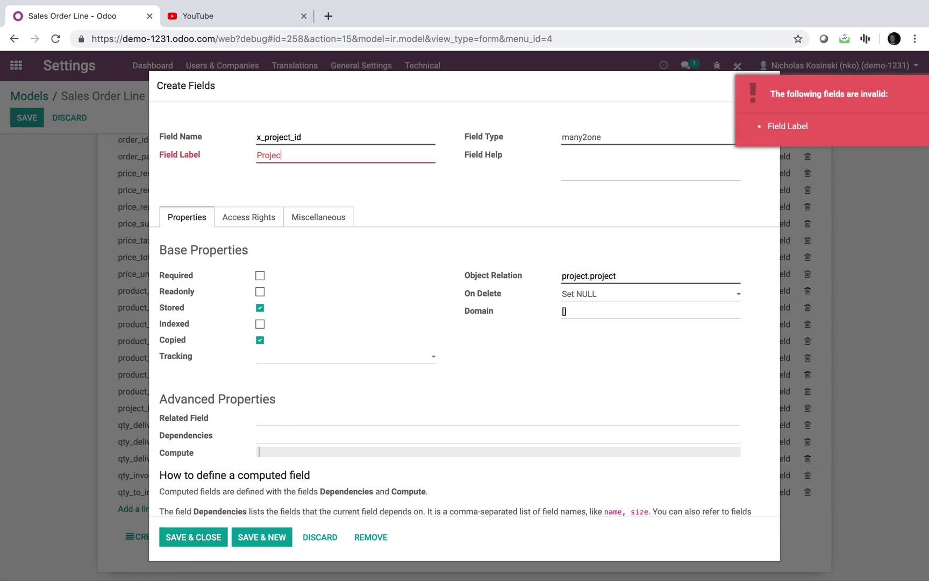
pyautogui.click(188, 537)
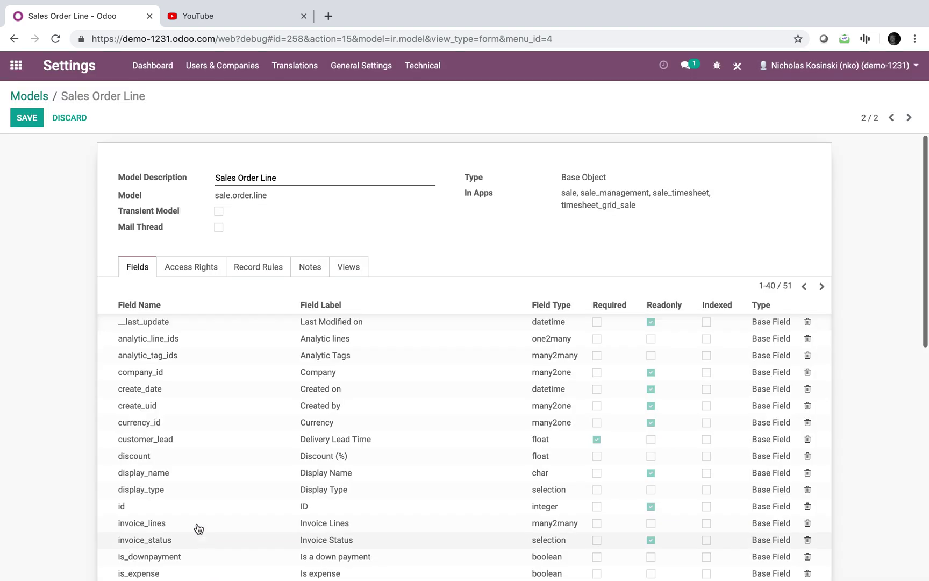
pyautogui.click(27, 118)
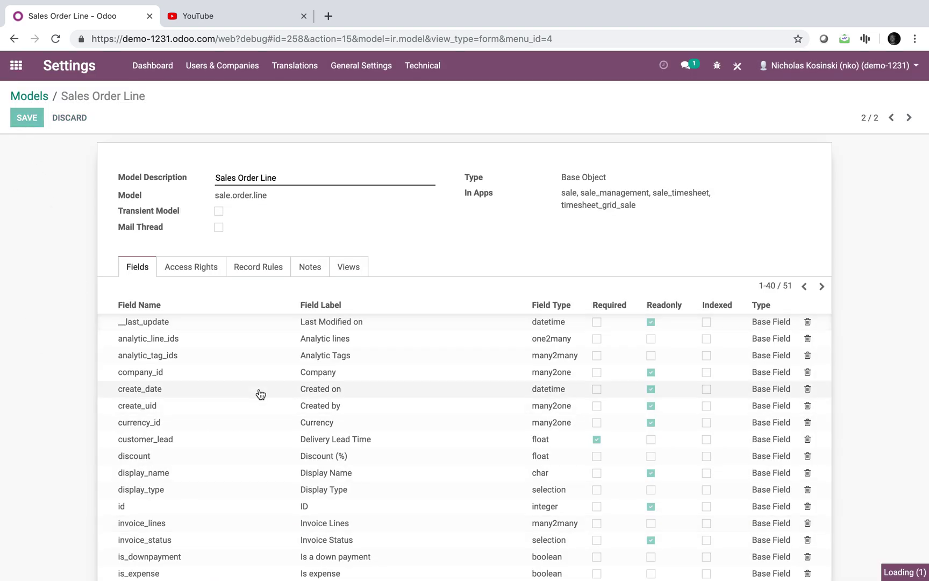
# Reopen the confirmed sales order in Studio and edit the list view of its order lines
pyautogui.click(16, 65)
pyautogui.write('order')
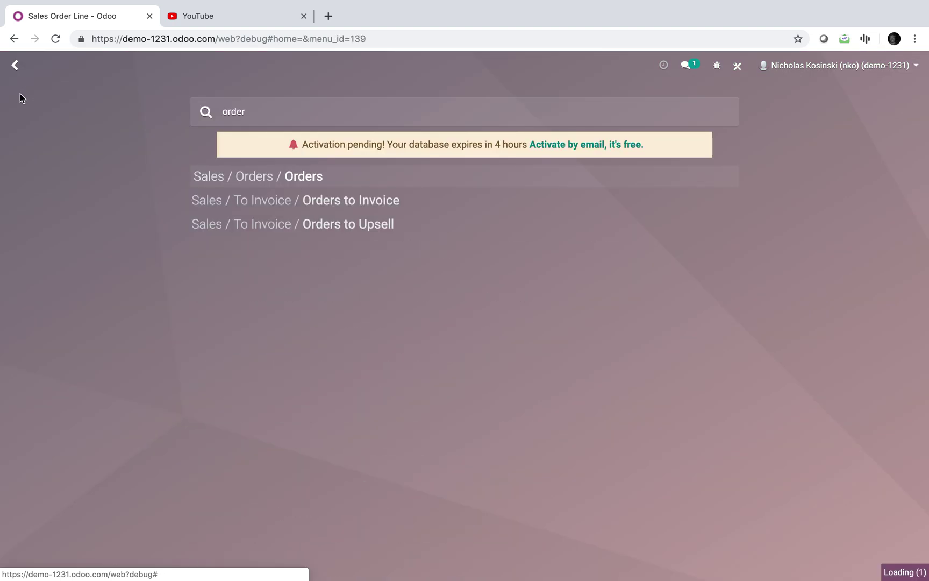
pyautogui.press('Return')
pyautogui.click(189, 181)
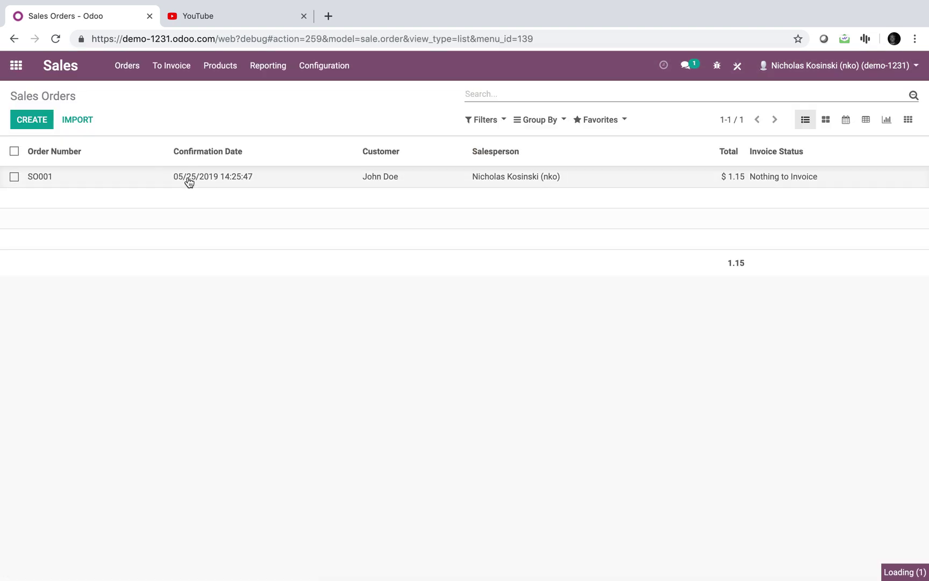
pyautogui.click(734, 72)
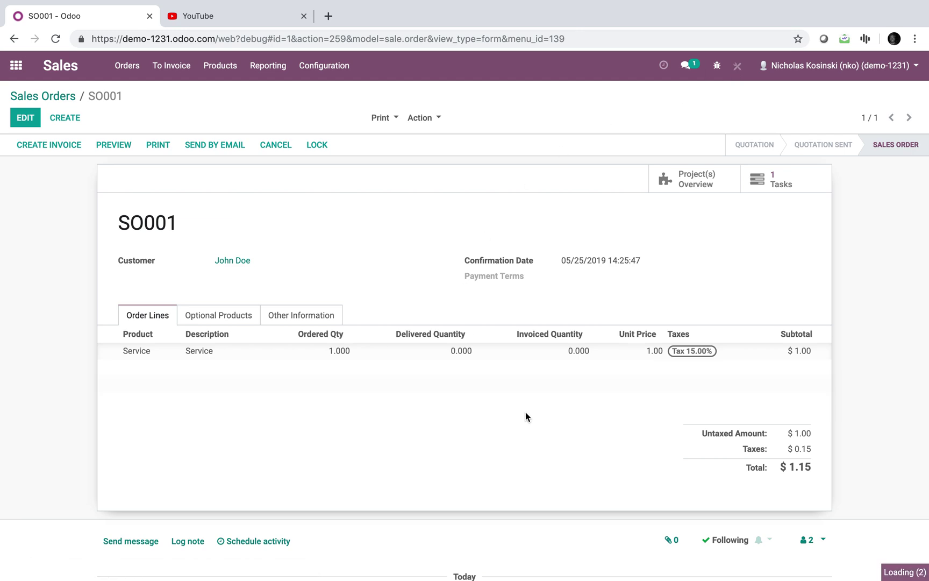
pyautogui.click(515, 448)
pyautogui.click(518, 412)
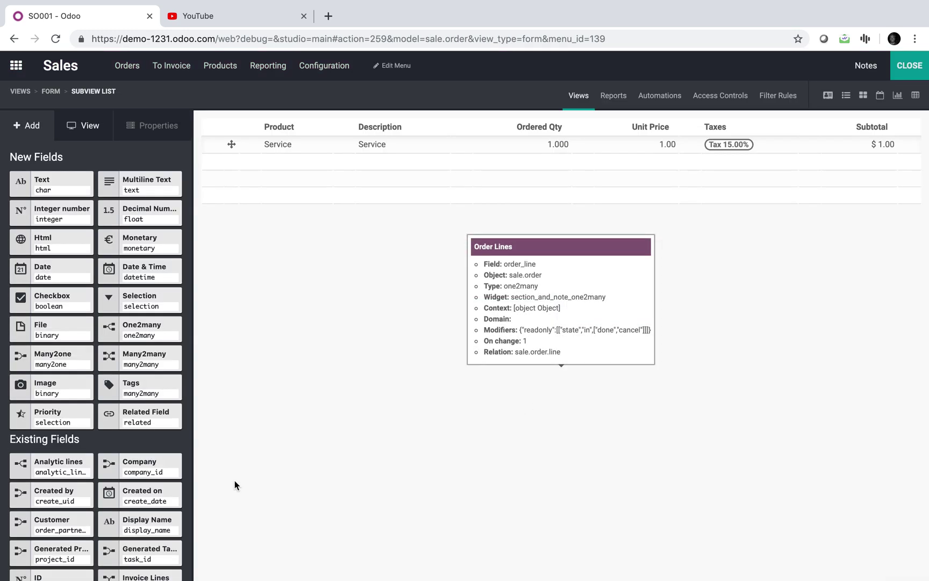
# Add the existing Project field (x_project_id) to the order lines list between Product and Description
pyautogui.scroll(-5, 118, 525)
pyautogui.hotkey('ctrl', 'f')
pyautogui.write('projec')
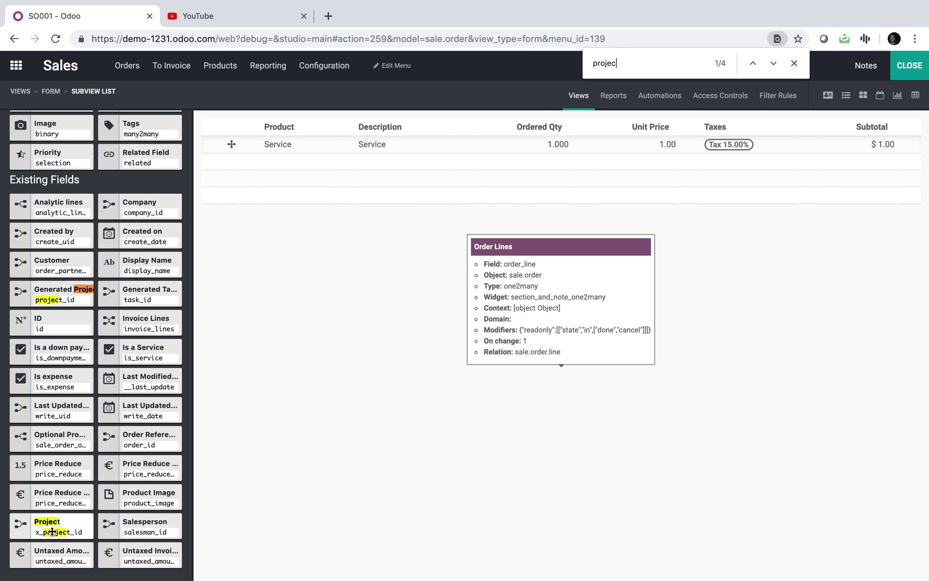
pyautogui.moveTo(81, 525); pyautogui.dragTo(334, 185)
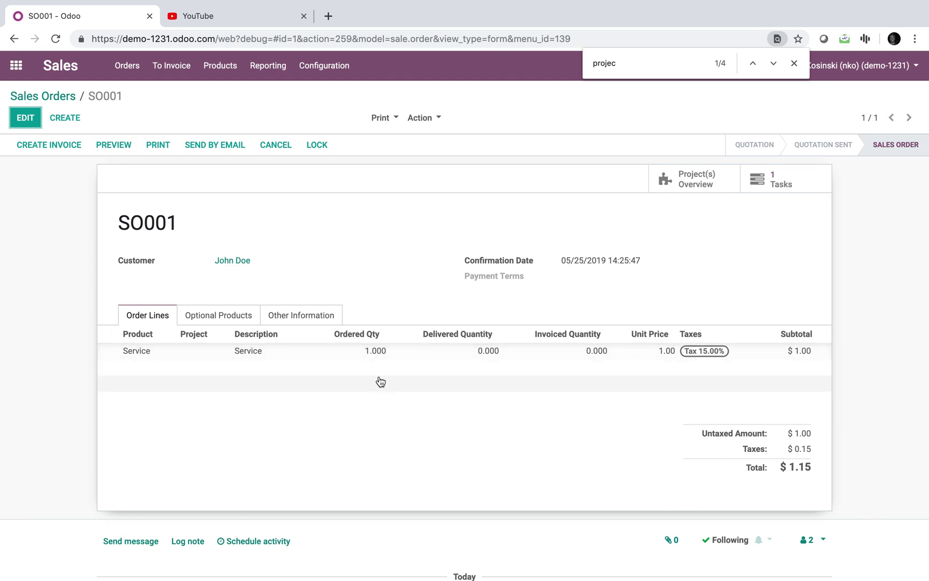
# Edit the sales order and view the project choices for the Service line, leaving its Project field empty
pyautogui.moveTo(400, 381)
pyautogui.click(26, 118)
pyautogui.click(207, 352)
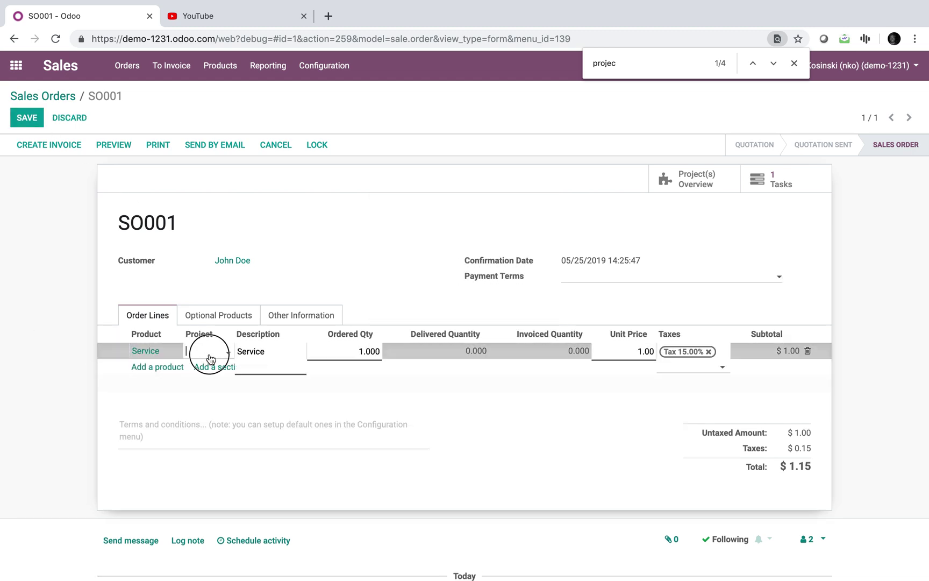
pyautogui.click(208, 353)
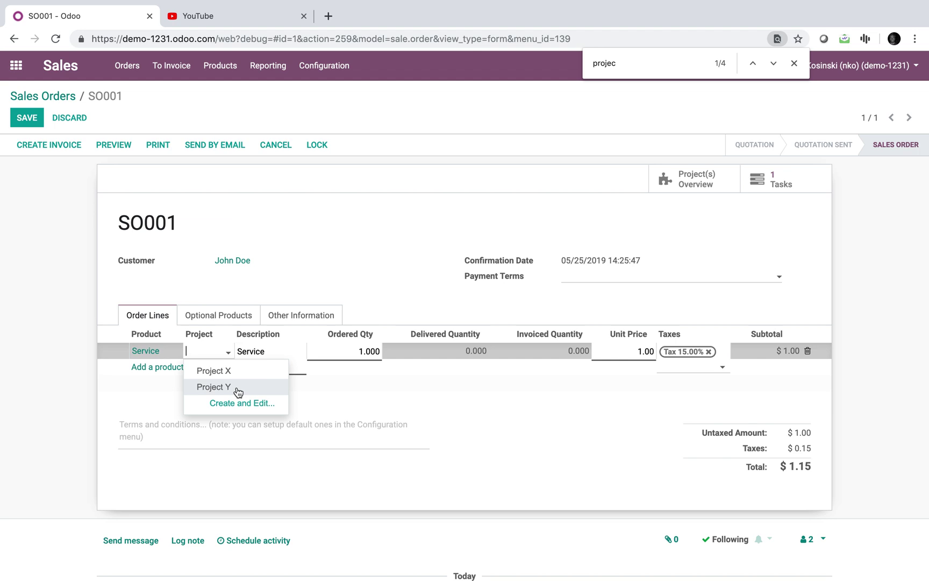
pyautogui.click(45, 345)
pyautogui.click(208, 353)
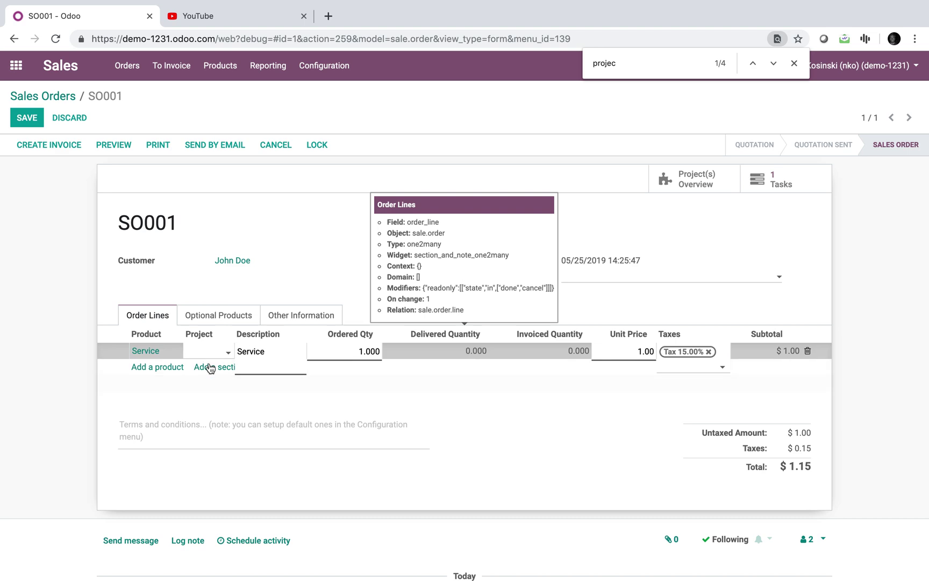
pyautogui.click(51, 272)
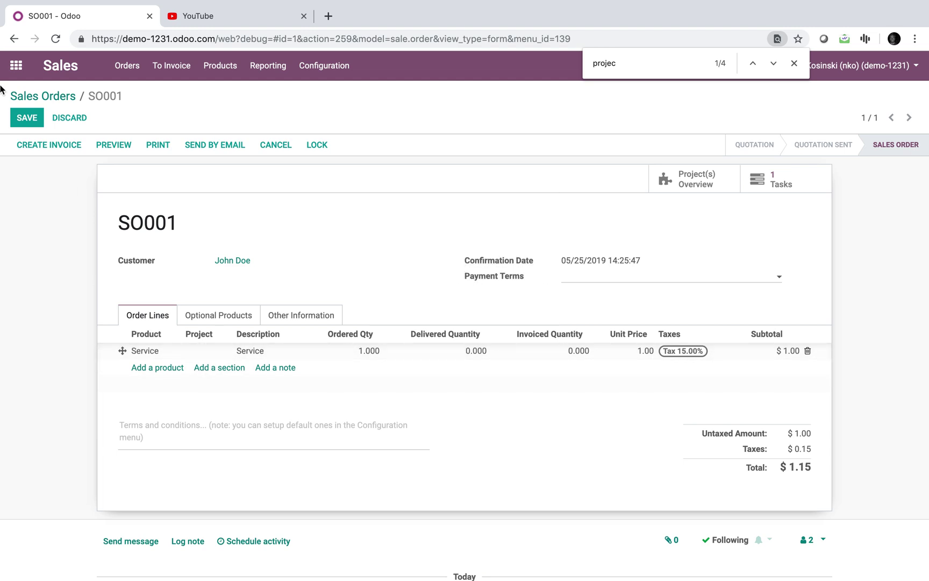
# Open the Service task generated in Project X and examine its project and sales order item fields
pyautogui.click(16, 65)
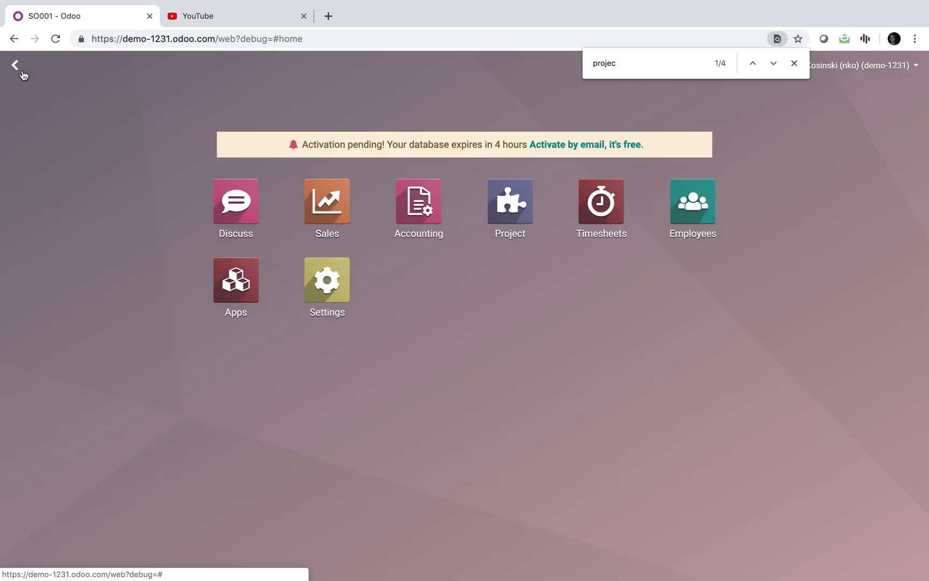
pyautogui.write('pro')
pyautogui.press('Return')
pyautogui.click(77, 187)
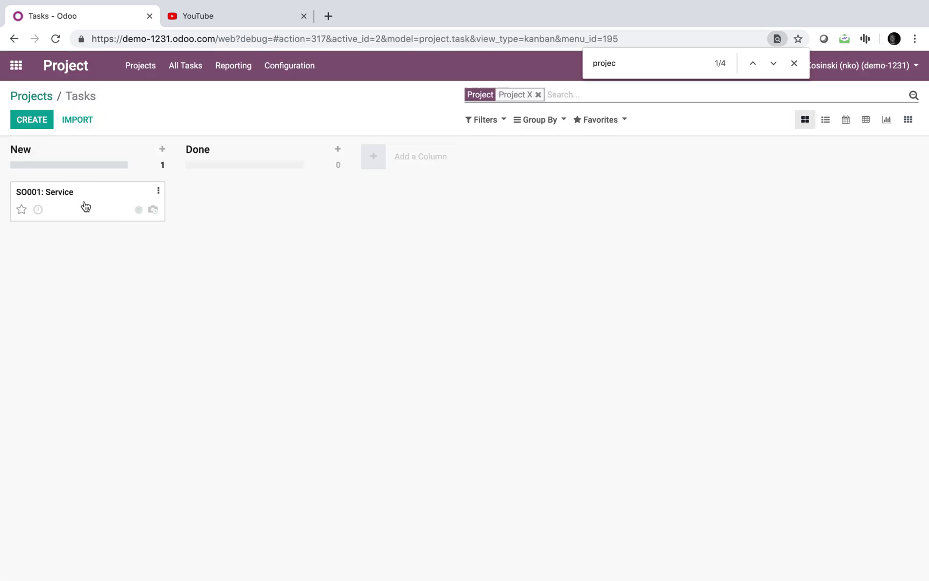
pyautogui.click(85, 206)
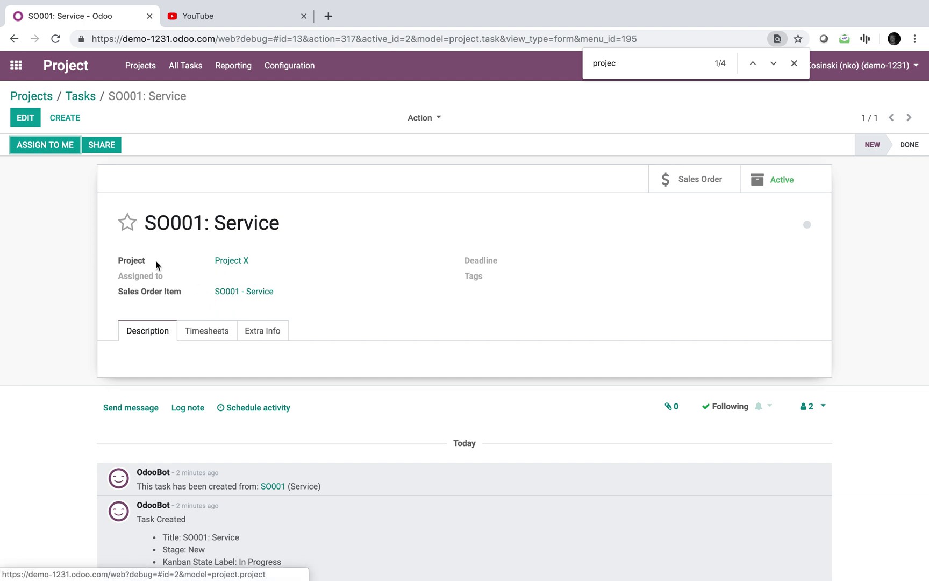
pyautogui.moveTo(132, 262)
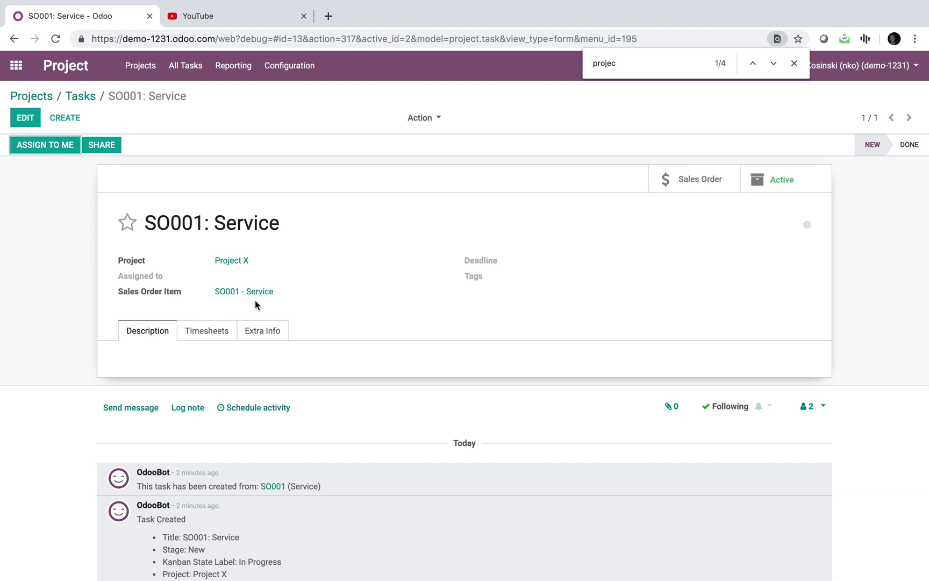
pyautogui.click(795, 63)
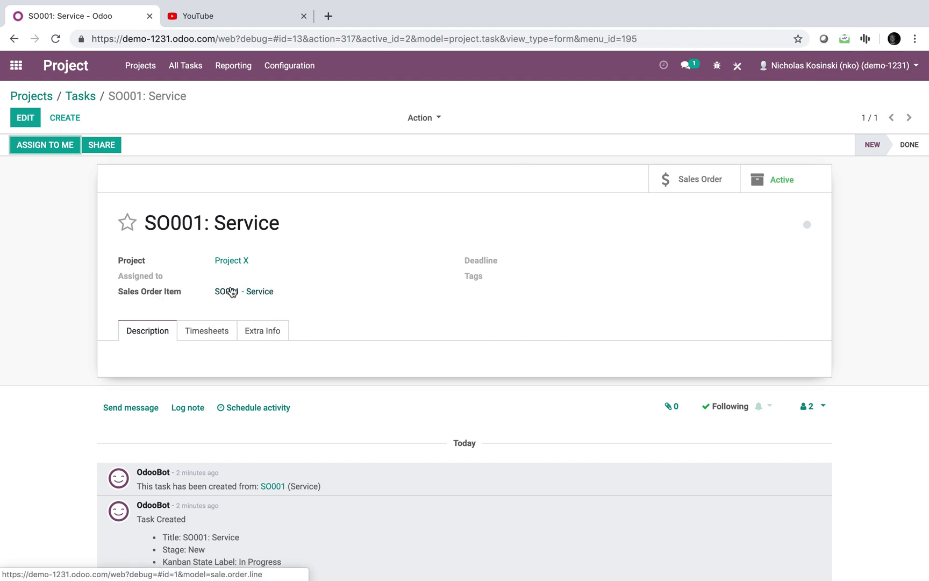
# Find the project.task model among the database models and open its Task record
pyautogui.click(12, 77)
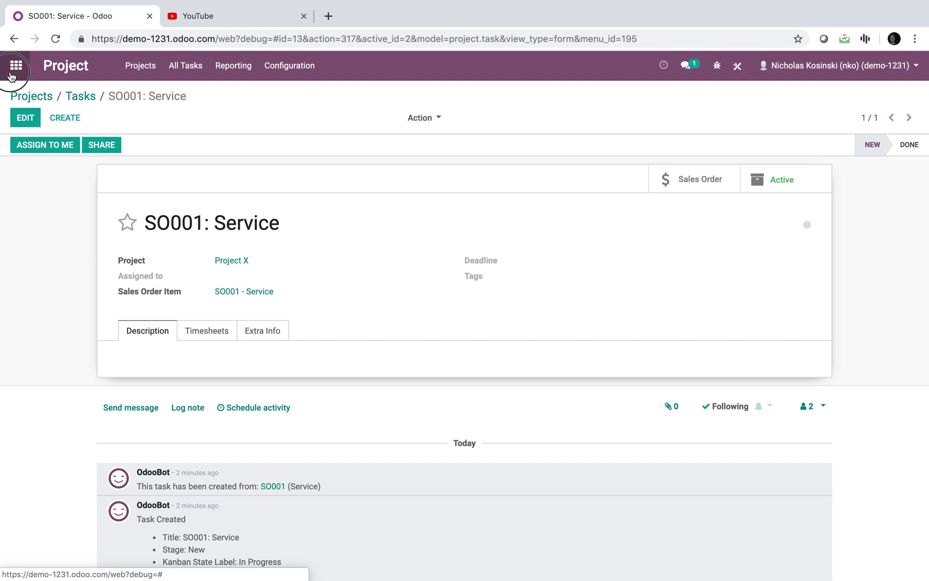
pyautogui.write('models')
pyautogui.press('Return')
pyautogui.write('project.task')
pyautogui.press('Return')
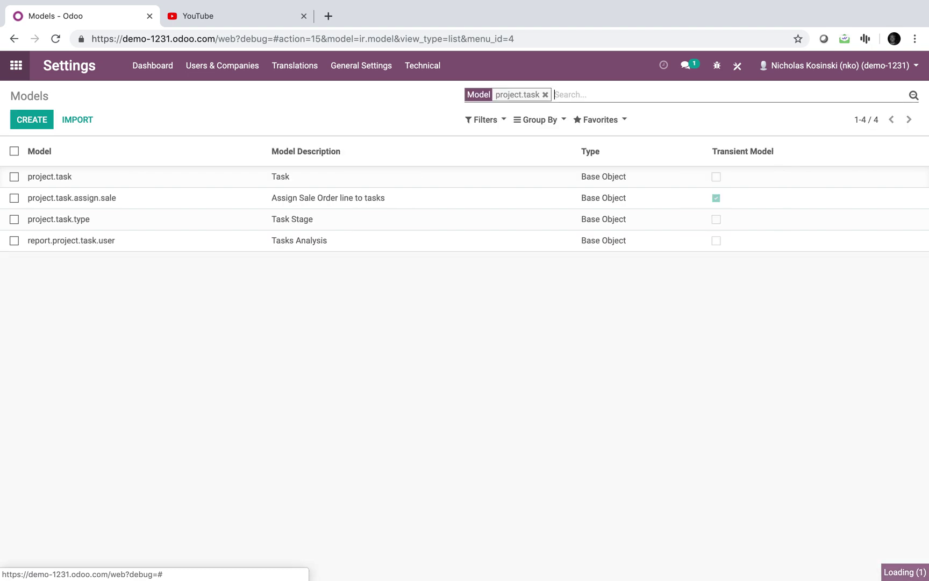
pyautogui.click(68, 177)
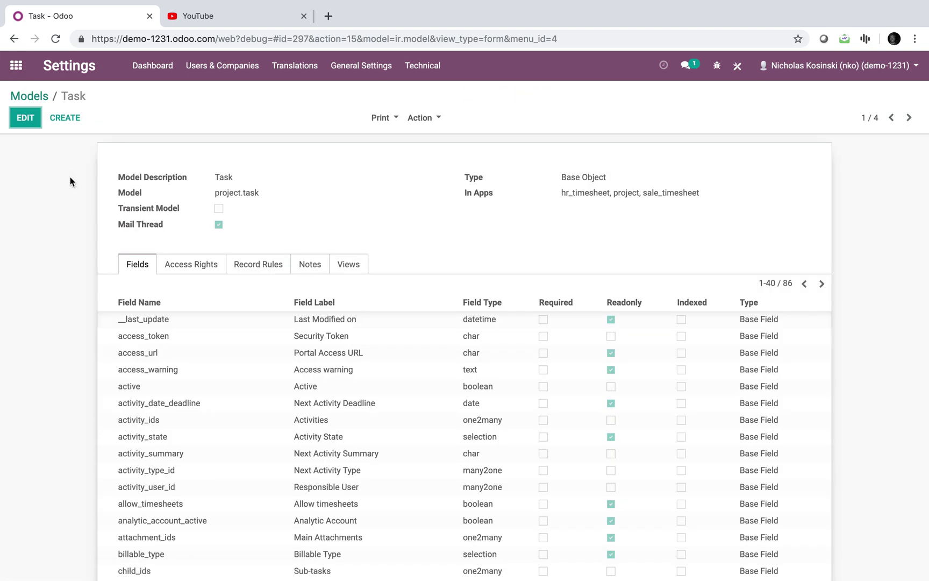
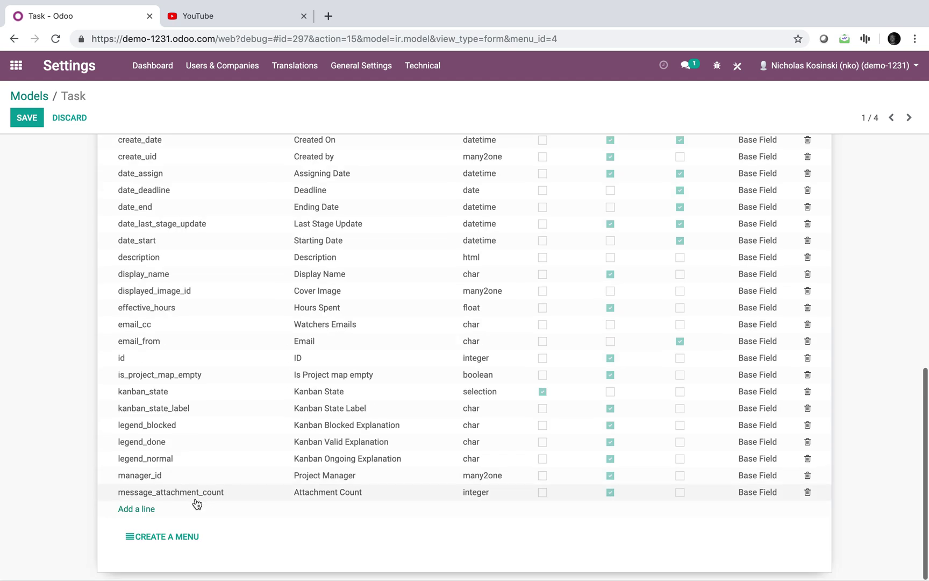
# Add a many2one field x_project_id labelled Project to the Task model, with project.project as its object relation
pyautogui.click(129, 508)
pyautogui.write('project_id')
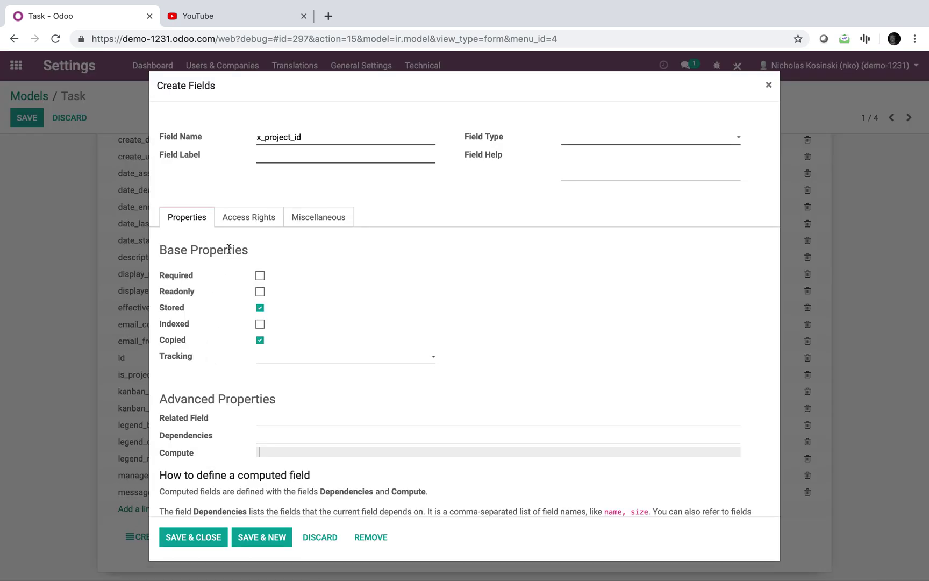
pyautogui.click(280, 157)
pyautogui.write('Project')
pyautogui.click(676, 144)
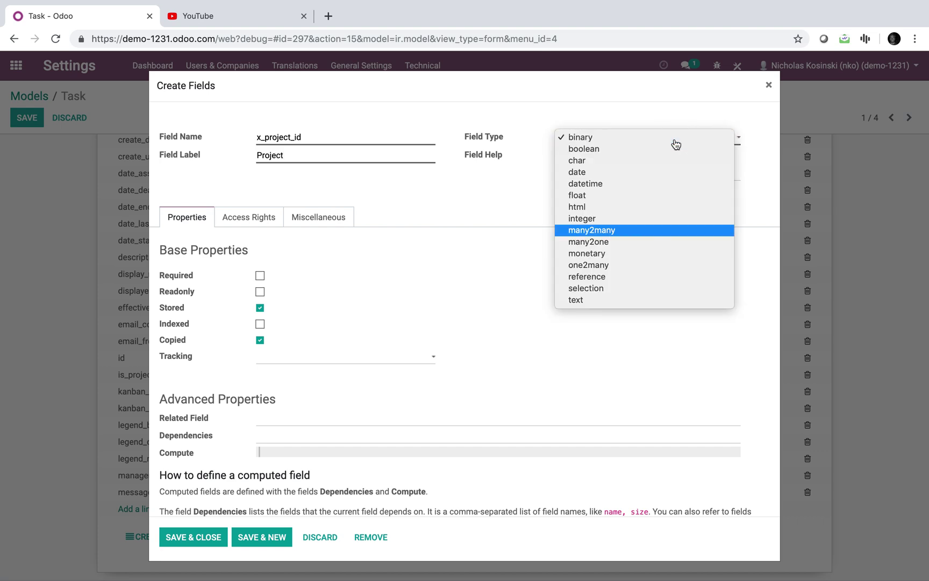
pyautogui.press('Down')
pyautogui.press('Return')
pyautogui.click(615, 280)
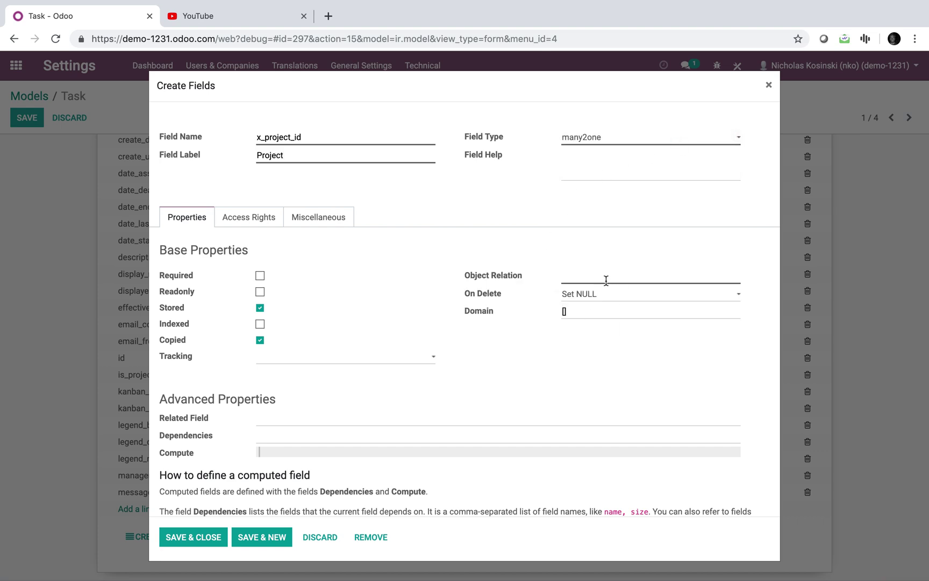
pyautogui.write('project.projec')
# Relate the new field to sale_line_id.x_project_id, making it read-only and not copied, and save the field and the Task model
pyautogui.write('sale_line_id.')
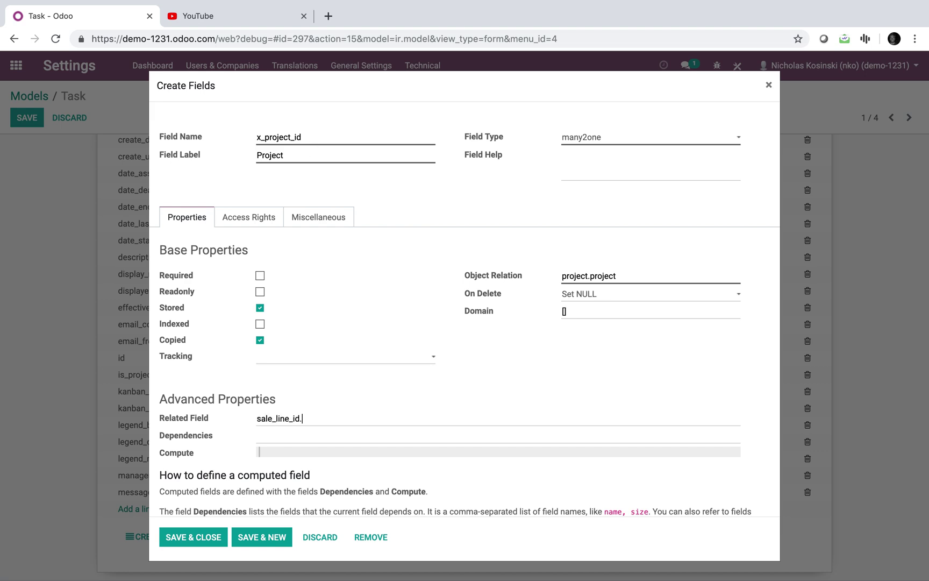
pyautogui.write('x_project_id')
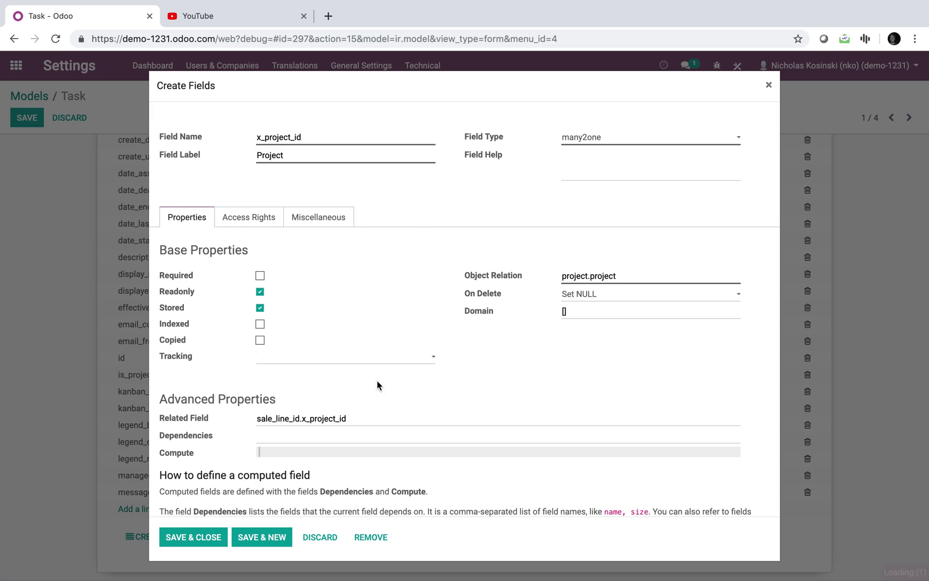
pyautogui.doubleClick(297, 419)
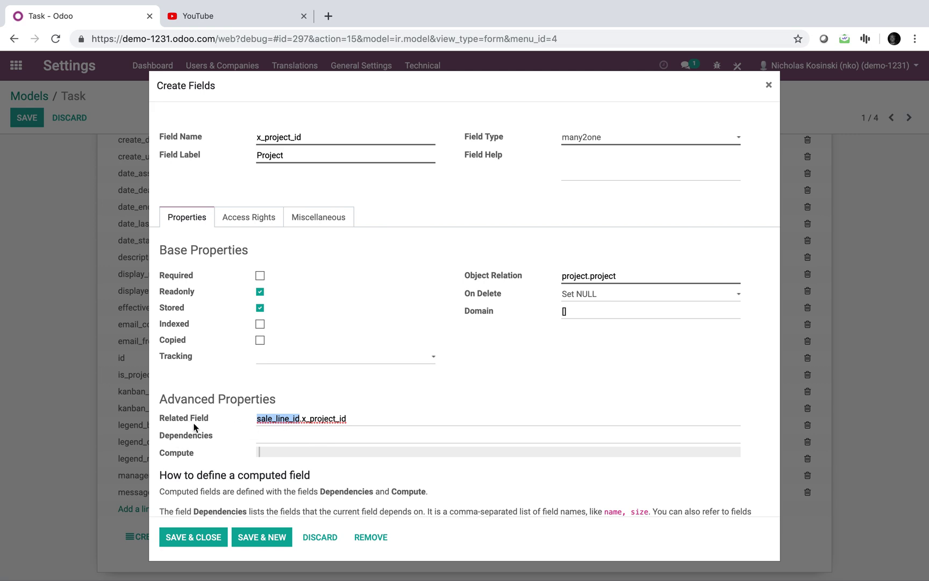
pyautogui.click(263, 420)
pyautogui.click(297, 418)
pyautogui.moveTo(361, 424); pyautogui.dragTo(300, 427)
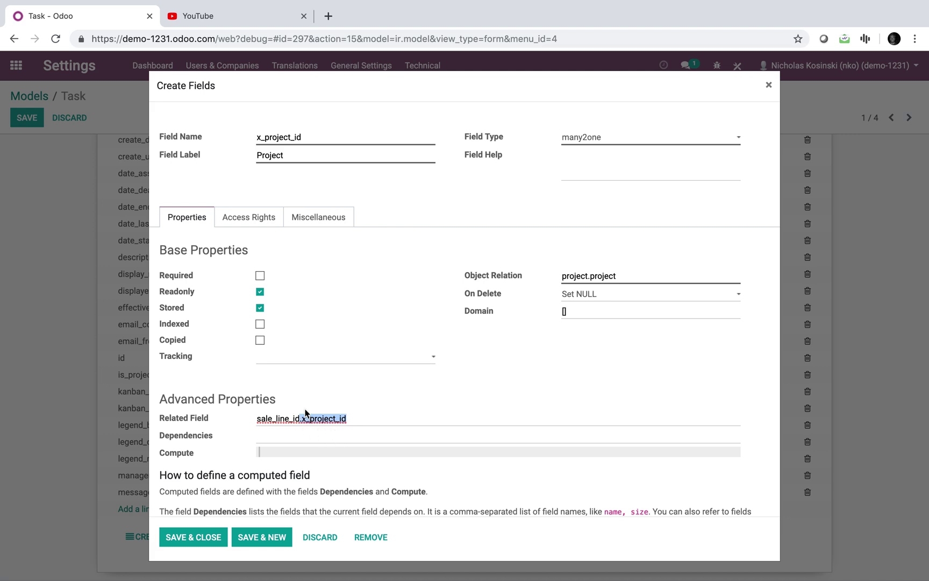
pyautogui.click(199, 537)
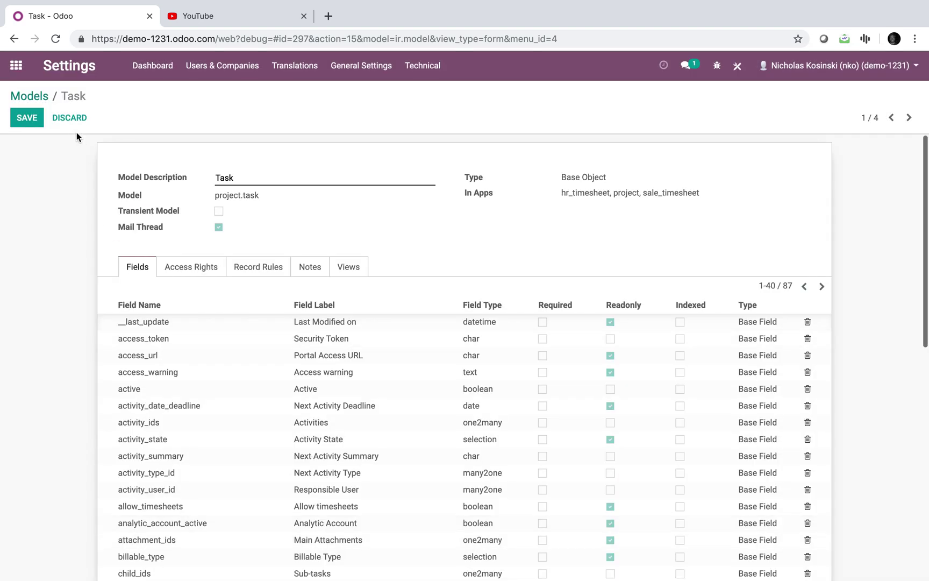
pyautogui.click(30, 119)
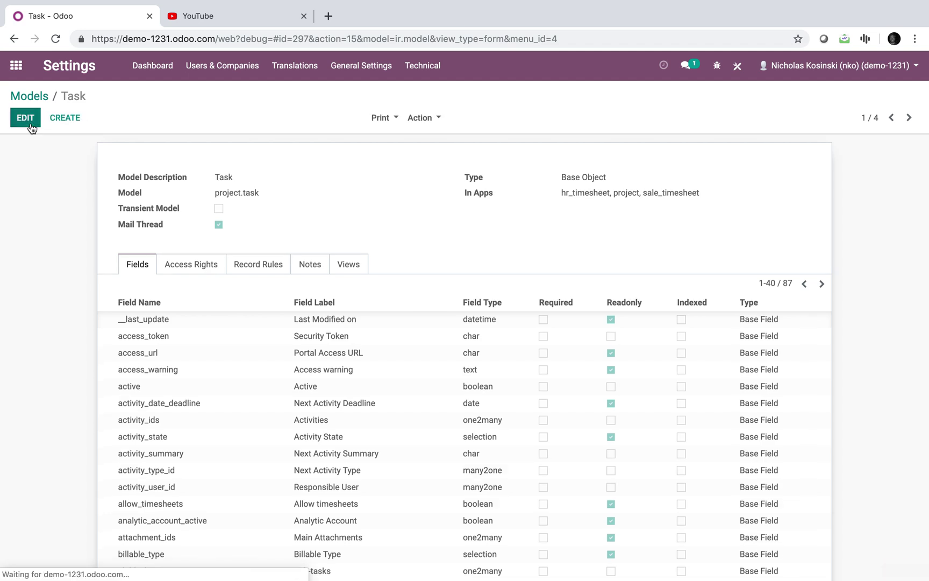
pyautogui.scroll(-9, 246, 539)
pyautogui.scroll(9, 246, 539)
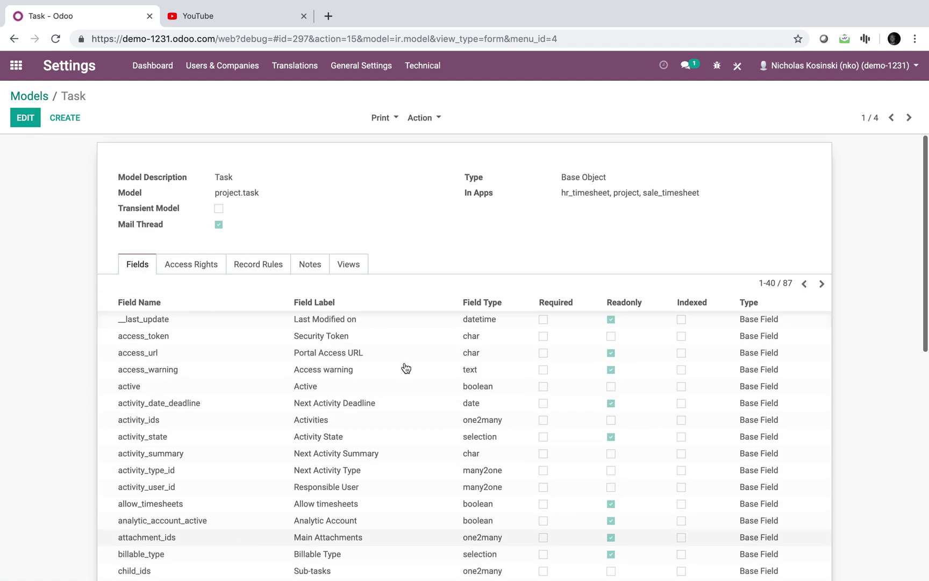
pyautogui.click(771, 283)
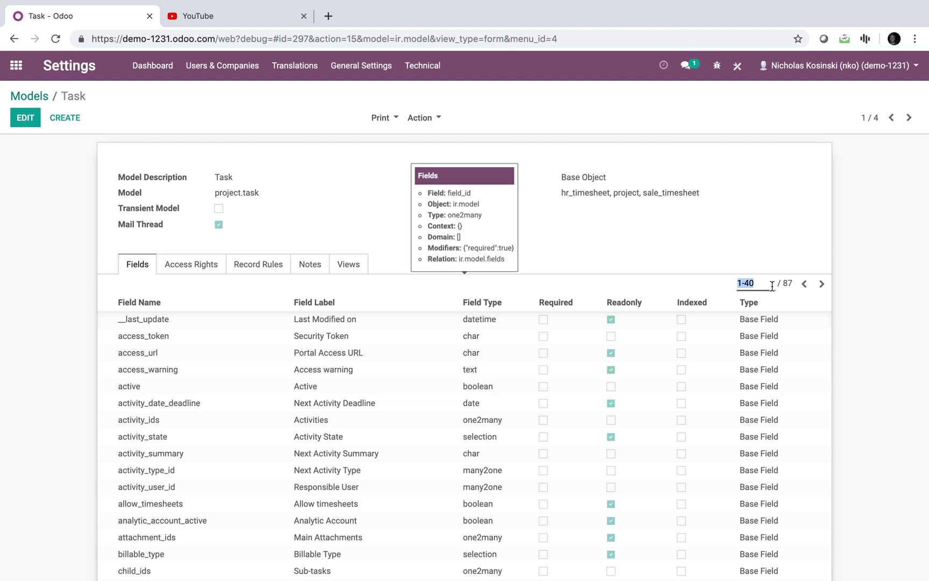
# Show all tasks without the My Tasks filter and open the Service task
pyautogui.click(16, 65)
pyautogui.write('task')
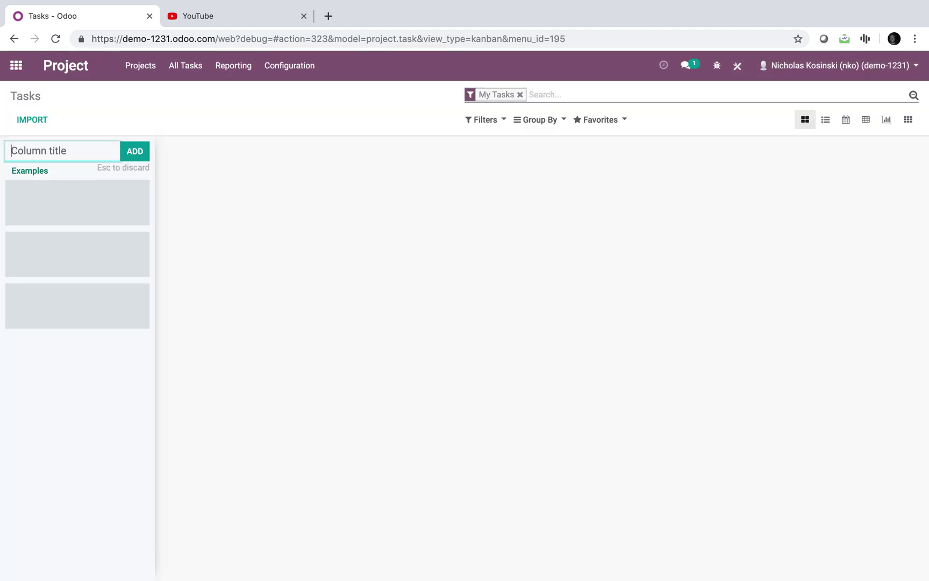
pyautogui.click(521, 95)
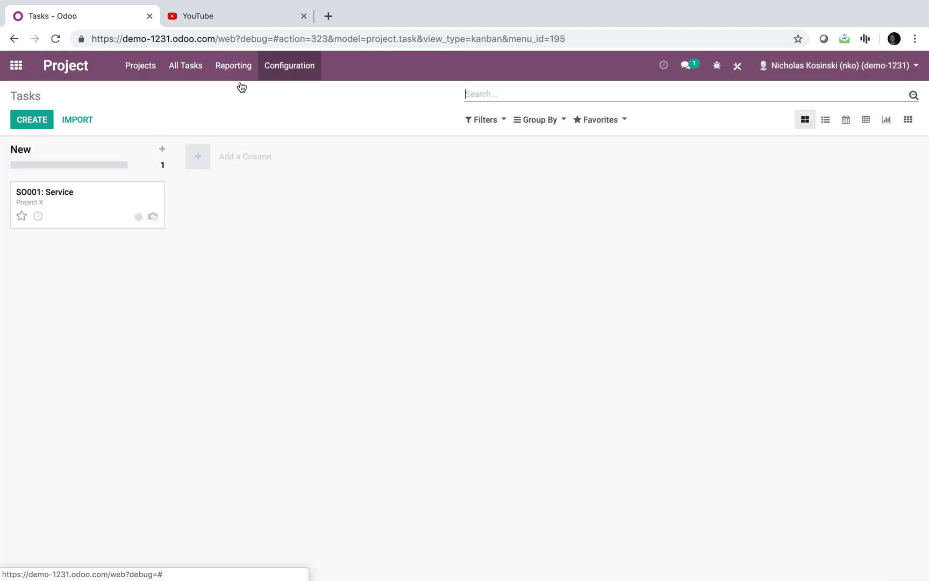
pyautogui.click(102, 192)
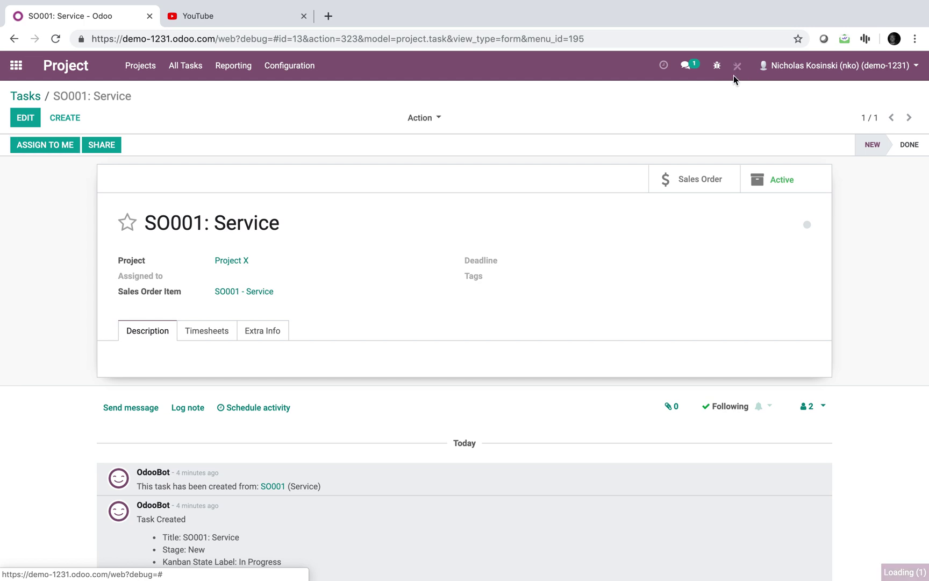
# Add the existing Project field (x_project_id) below Sales Order Item on the task form in Studio, and check it in the task's edit mode
pyautogui.click(734, 76)
pyautogui.scroll(-10, 139, 505)
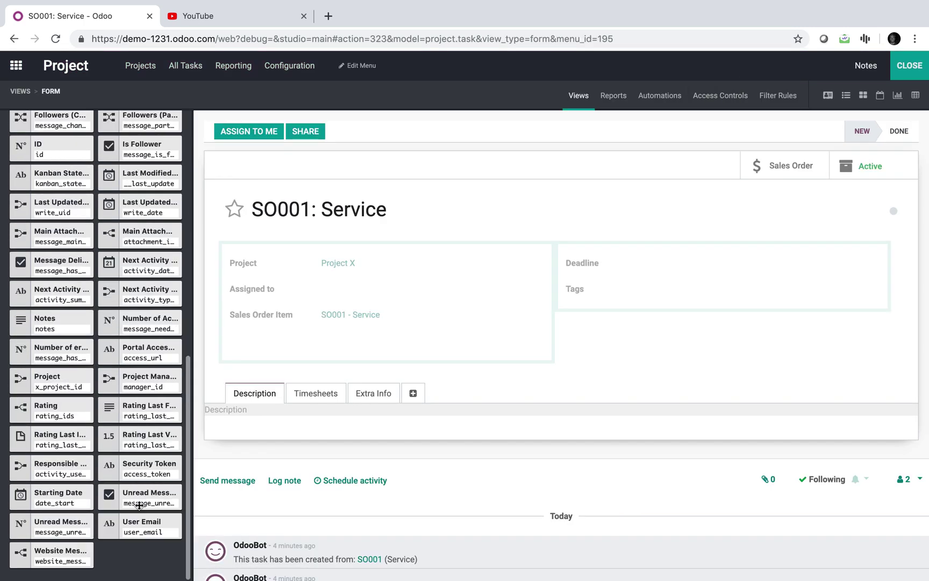
pyautogui.hotkey('ctrl', 'f')
pyautogui.write('proj')
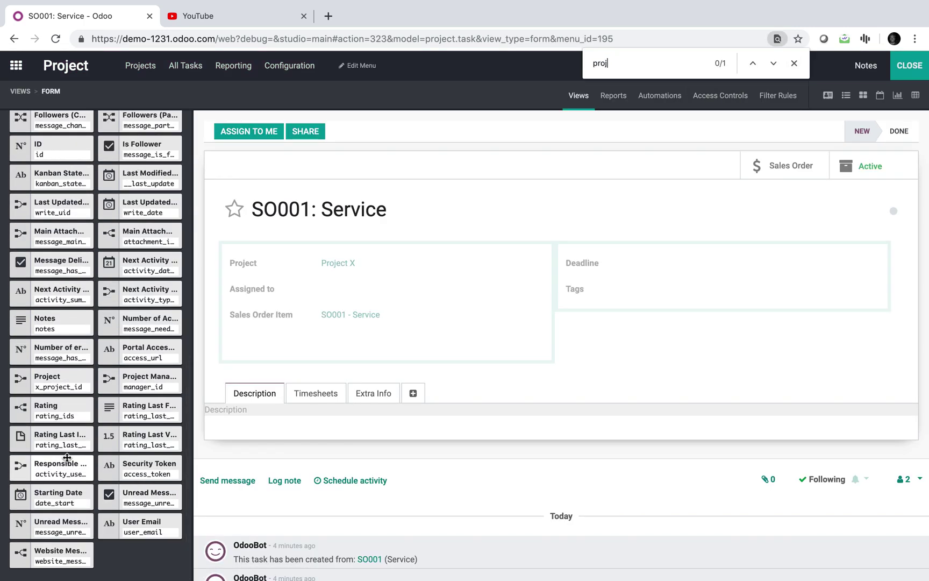
pyautogui.click(61, 382)
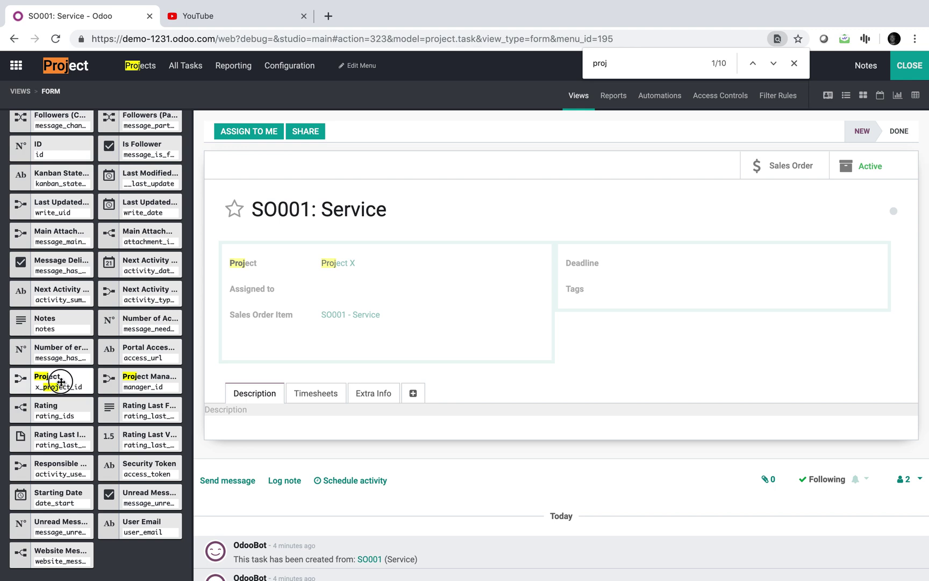
pyautogui.moveTo(61, 382); pyautogui.dragTo(272, 351)
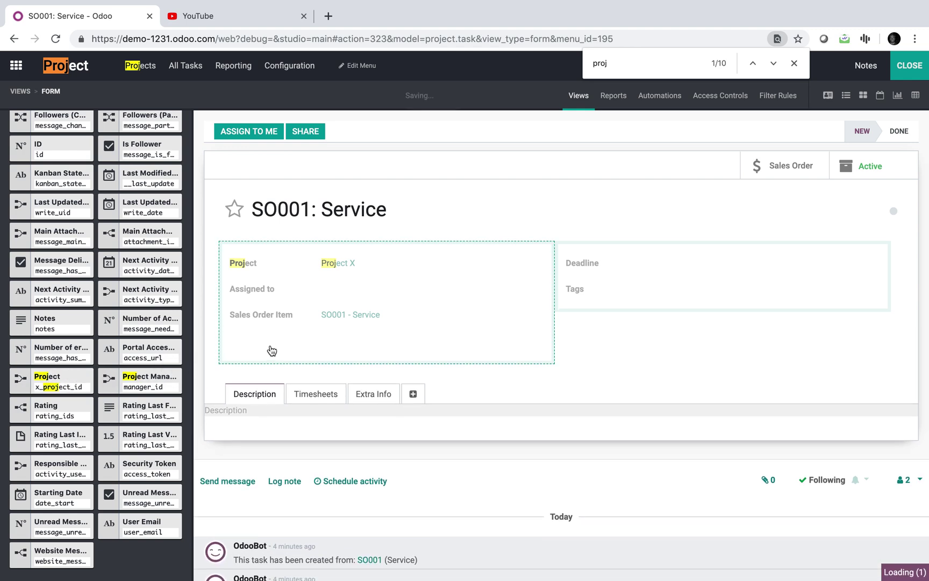
pyautogui.click(795, 63)
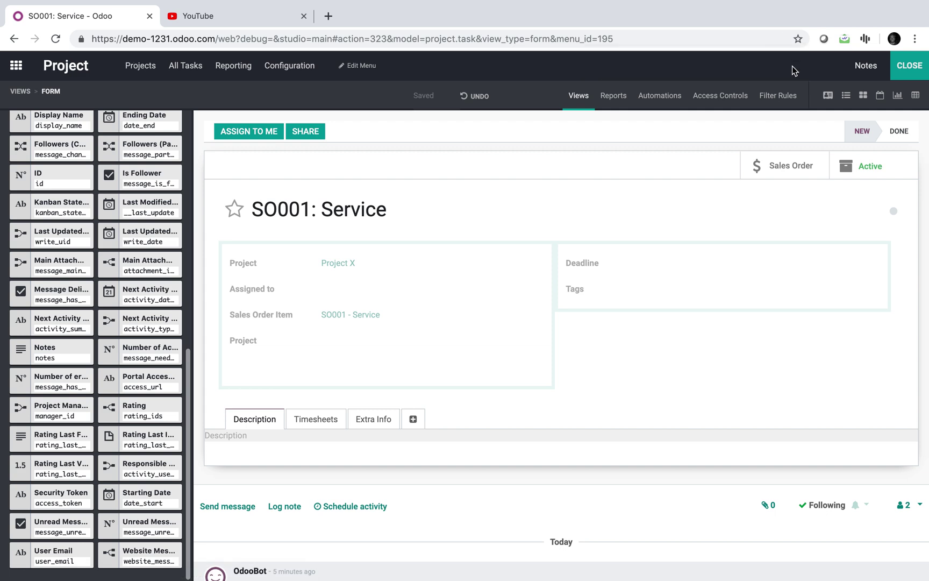
pyautogui.click(909, 65)
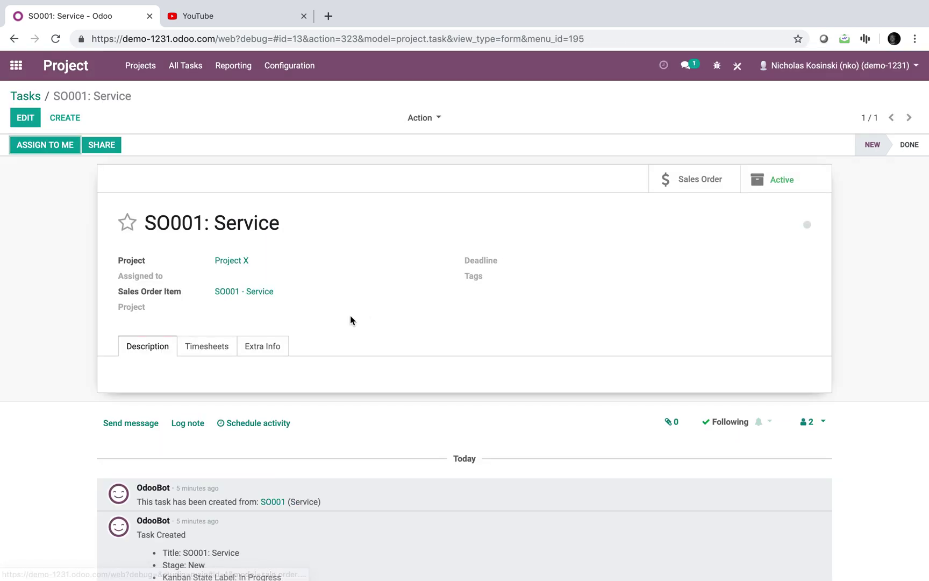
pyautogui.click(26, 118)
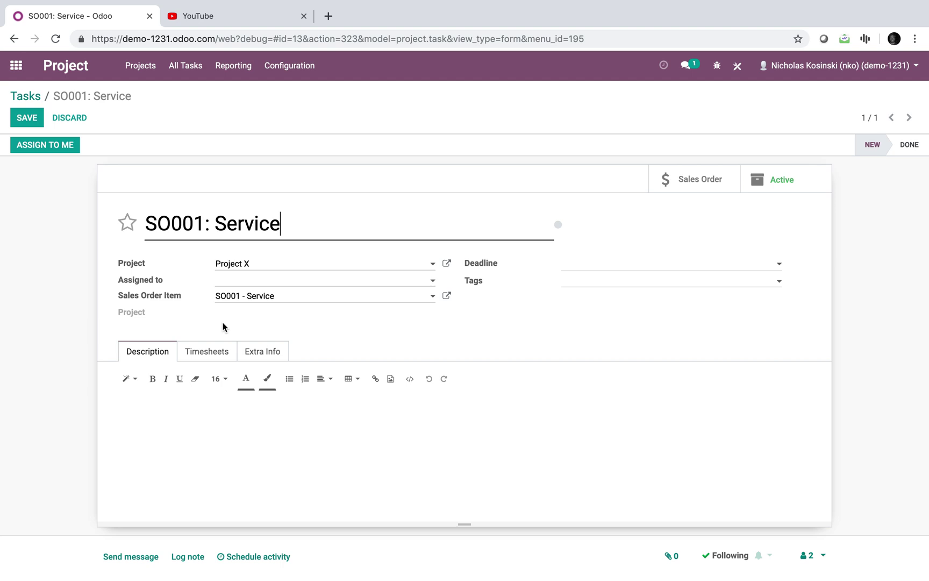
pyautogui.click(37, 97)
# Find the Sales Orders list and open the existing sales order
pyautogui.click(16, 67)
pyautogui.write('pr')
pyautogui.press('BackSpace')
pyautogui.press('BackSpace')
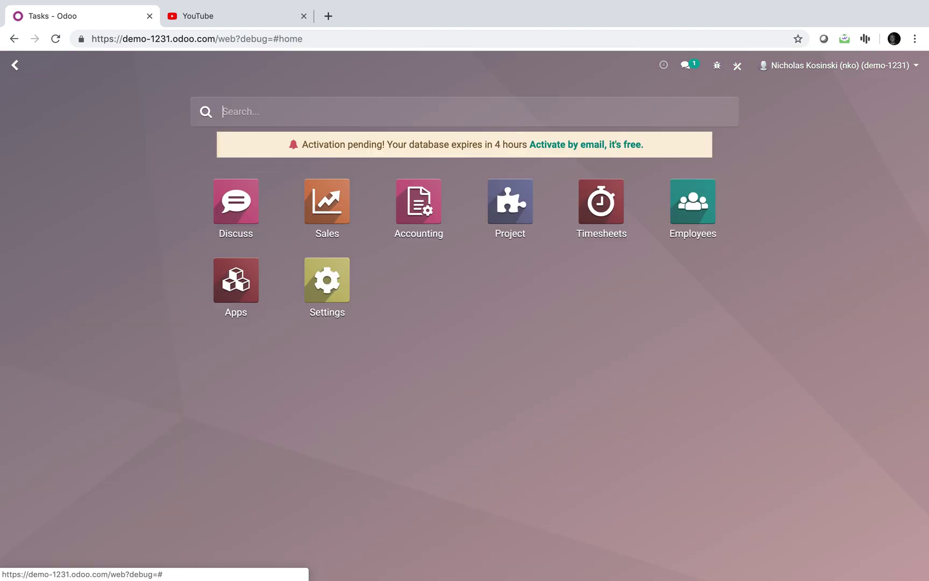
pyautogui.write('order')
pyautogui.press('Return')
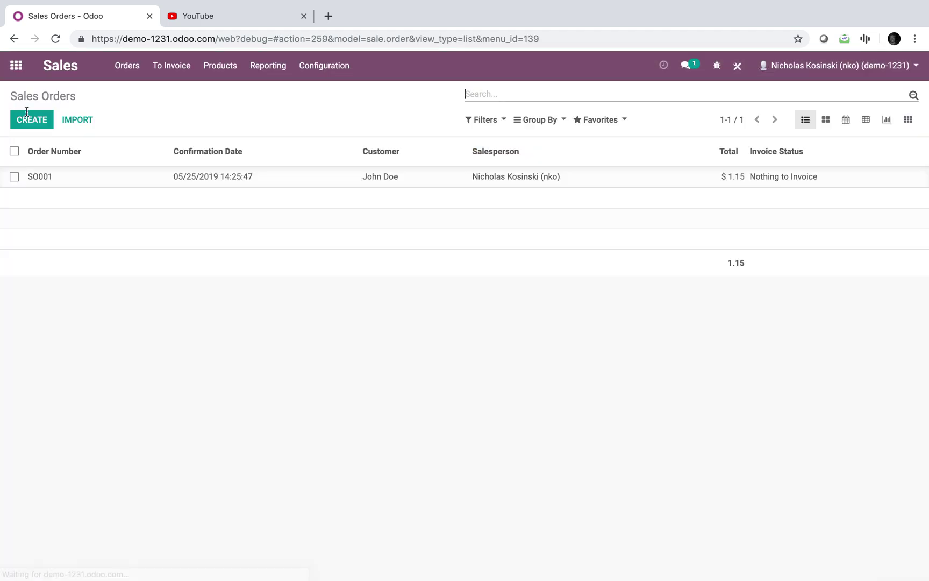
pyautogui.click(116, 173)
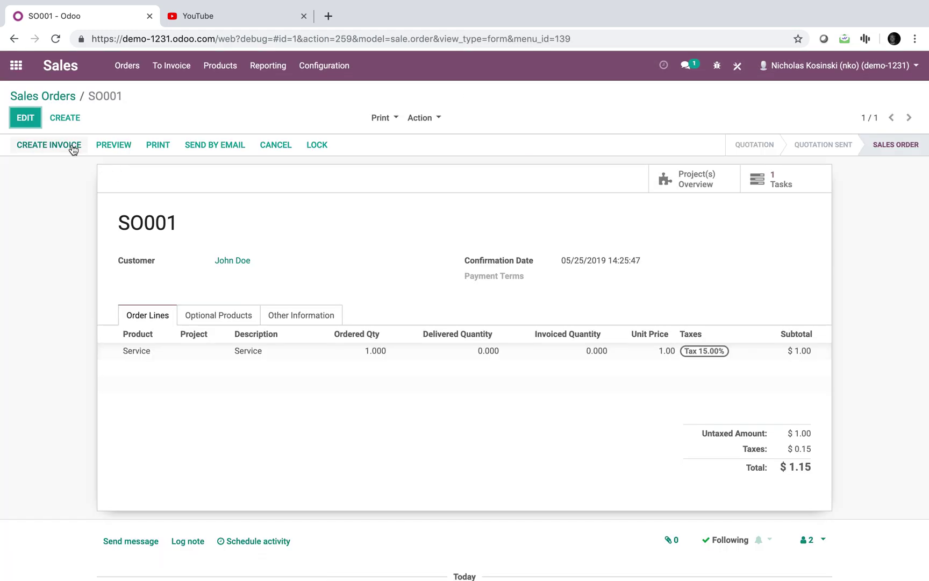
# Set the Service line's Project to Project X, save the order, and check the added Project field on its task
pyautogui.click(26, 117)
pyautogui.click(201, 351)
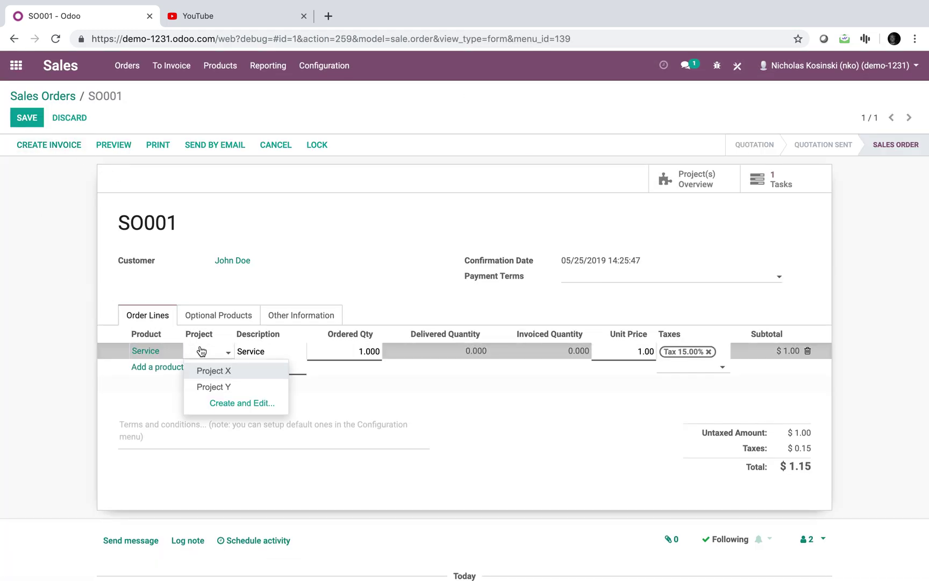
pyautogui.click(207, 373)
pyautogui.click(26, 118)
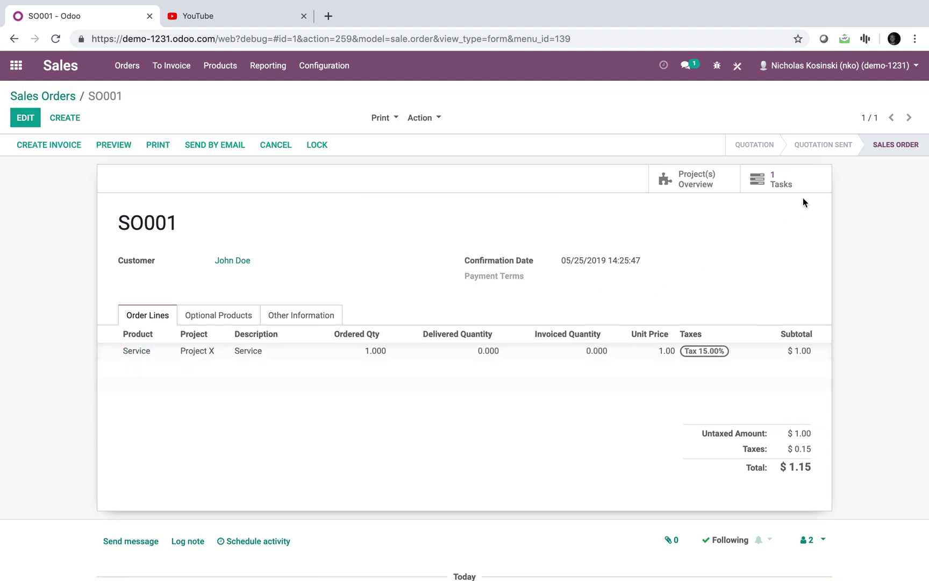
pyautogui.click(794, 183)
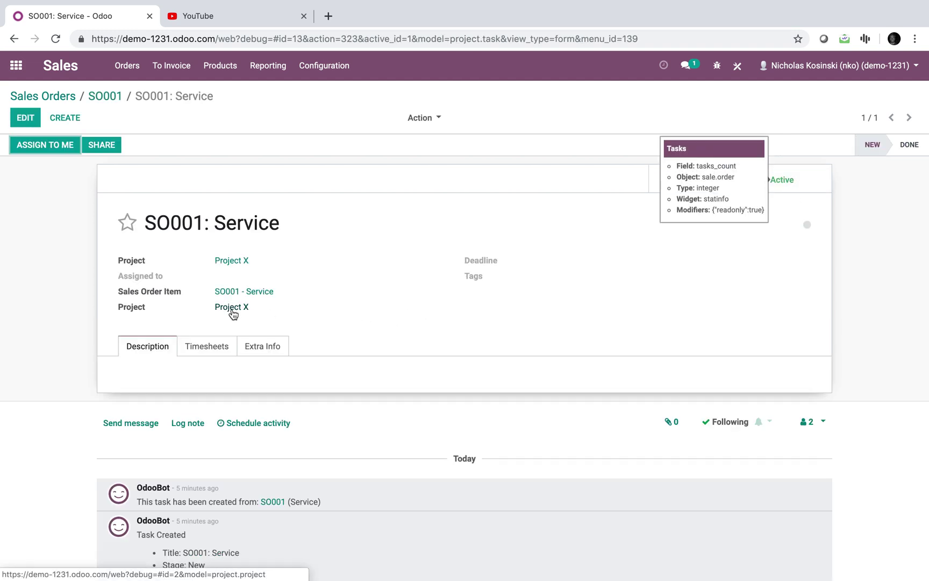
pyautogui.click(110, 97)
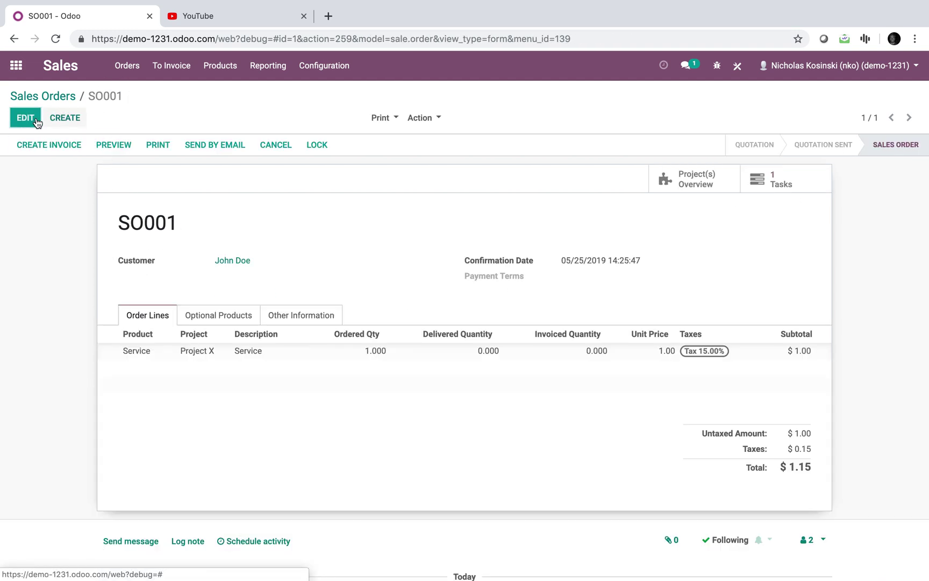
# Change the Service line's Project to Project Y, save the order, and open its task
pyautogui.click(25, 122)
pyautogui.click(215, 355)
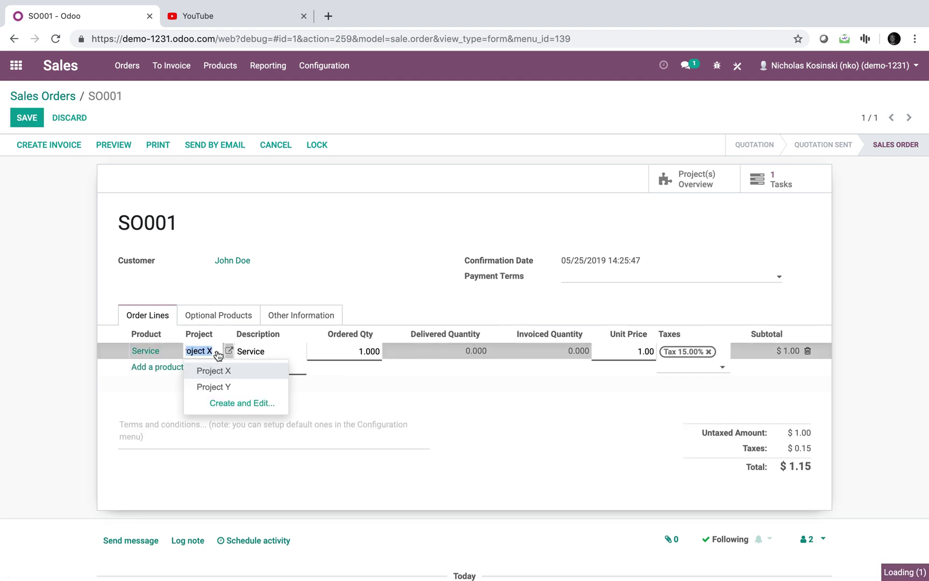
pyautogui.click(222, 385)
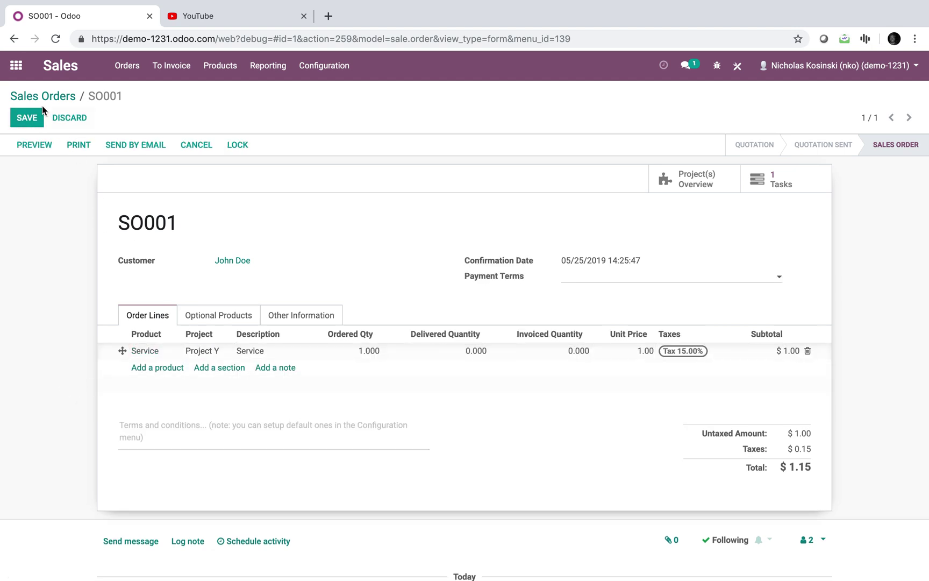
pyautogui.click(28, 118)
pyautogui.click(798, 186)
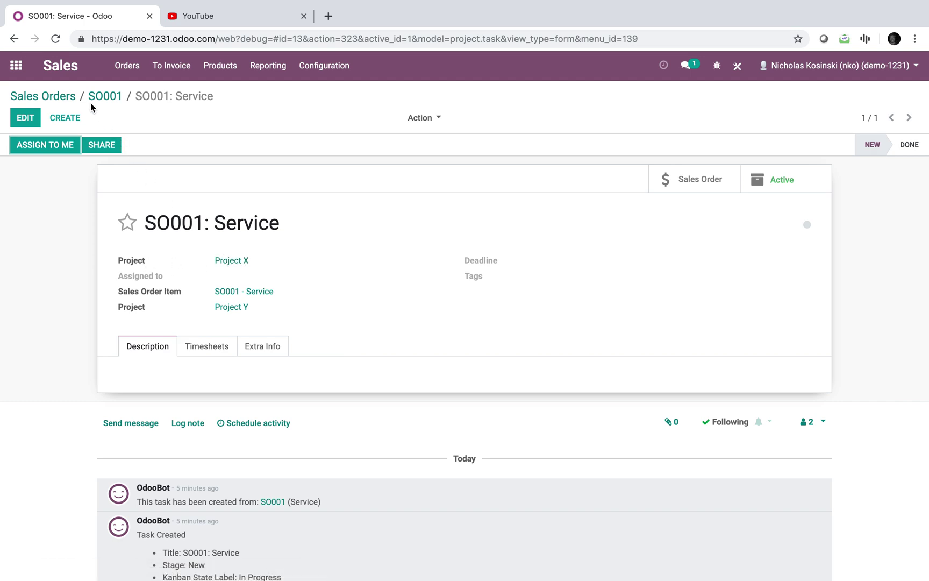
# Open the Service task listed under Project X in the Project app and compare its two Project fields
pyautogui.click(16, 65)
pyautogui.write('proj')
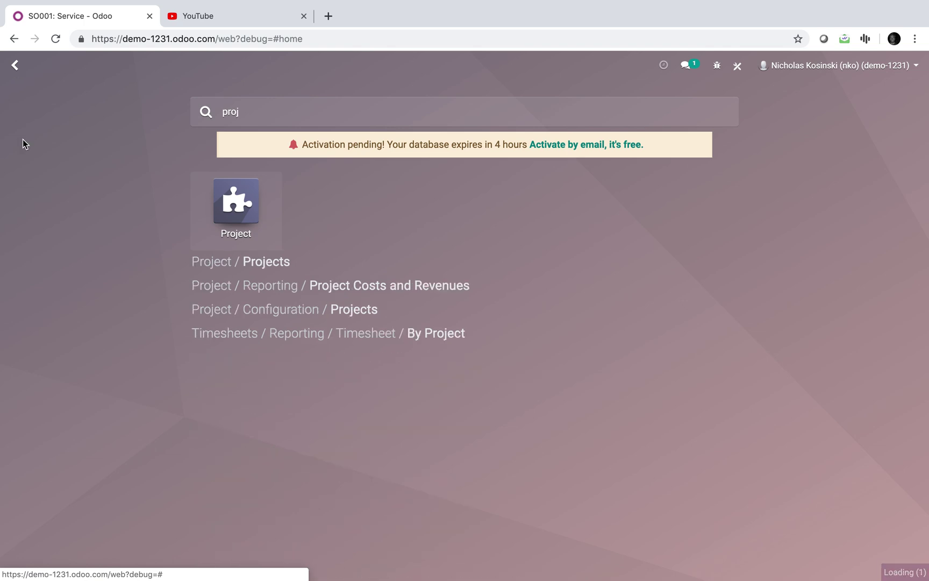
pyautogui.press('Return')
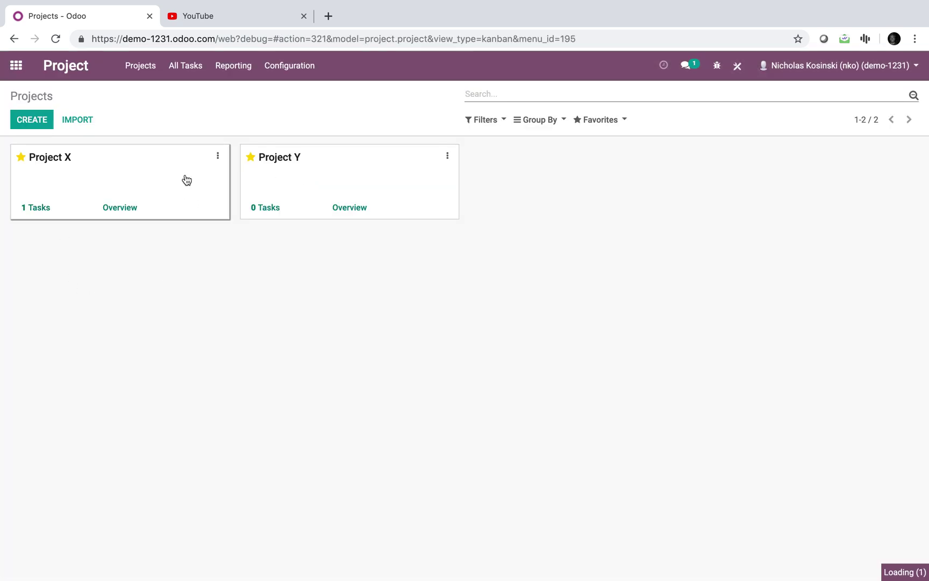
pyautogui.click(189, 180)
pyautogui.click(109, 190)
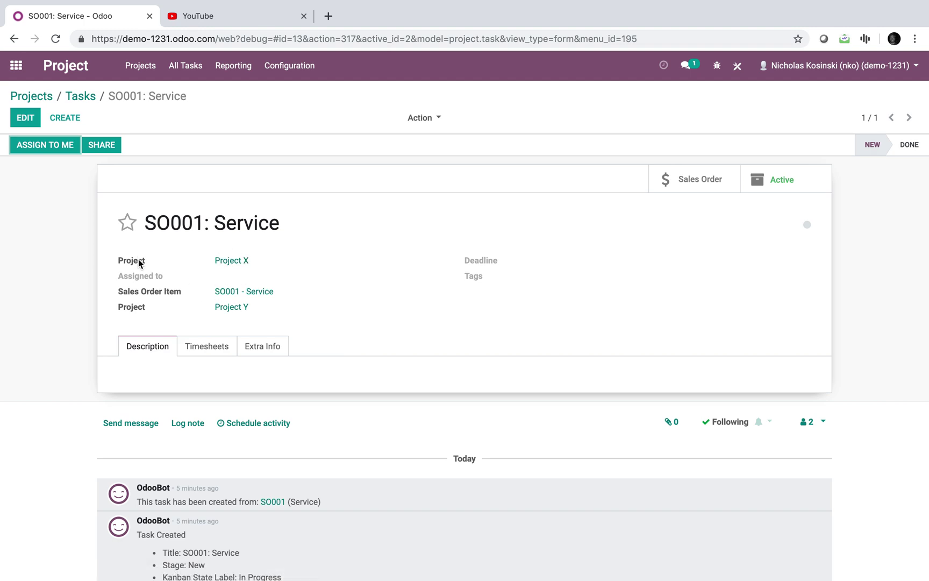
pyautogui.moveTo(137, 259)
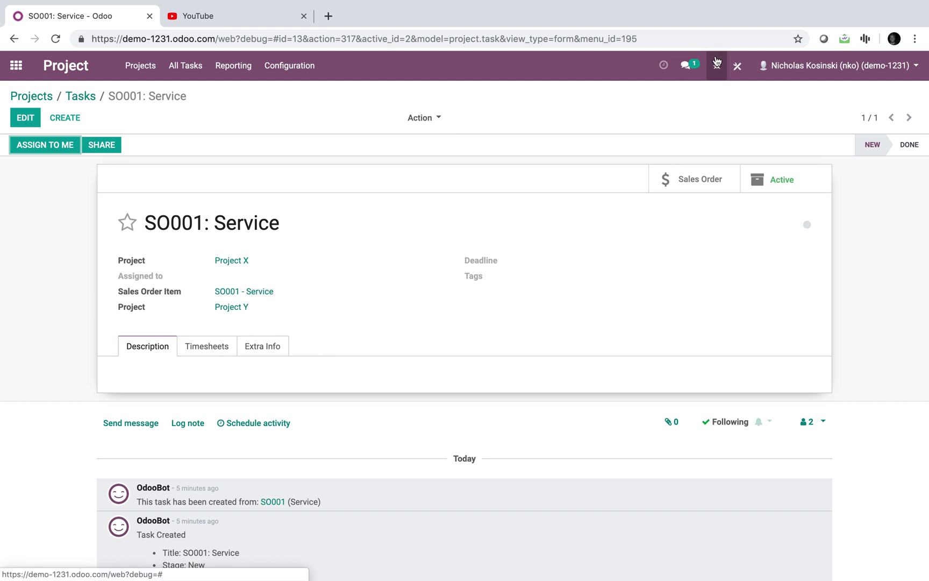
# Open the task form in Studio and start editing the full definition of the standard Project field (project_id)
pyautogui.click(738, 69)
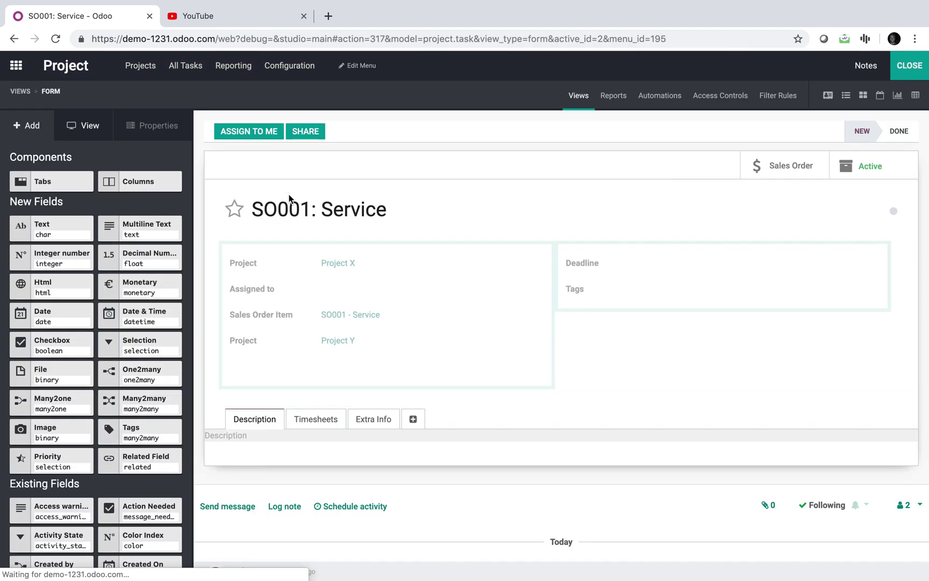
pyautogui.click(239, 266)
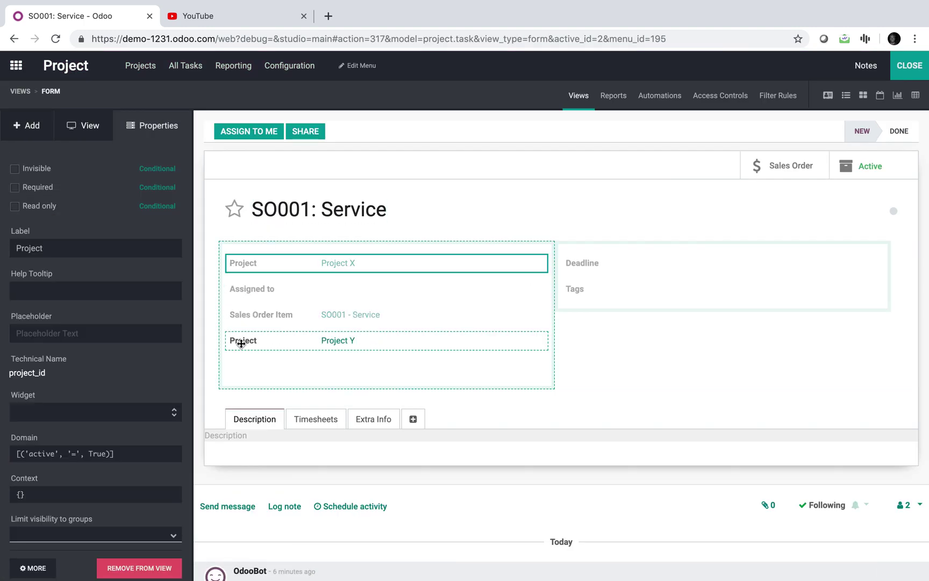
pyautogui.moveTo(241, 343)
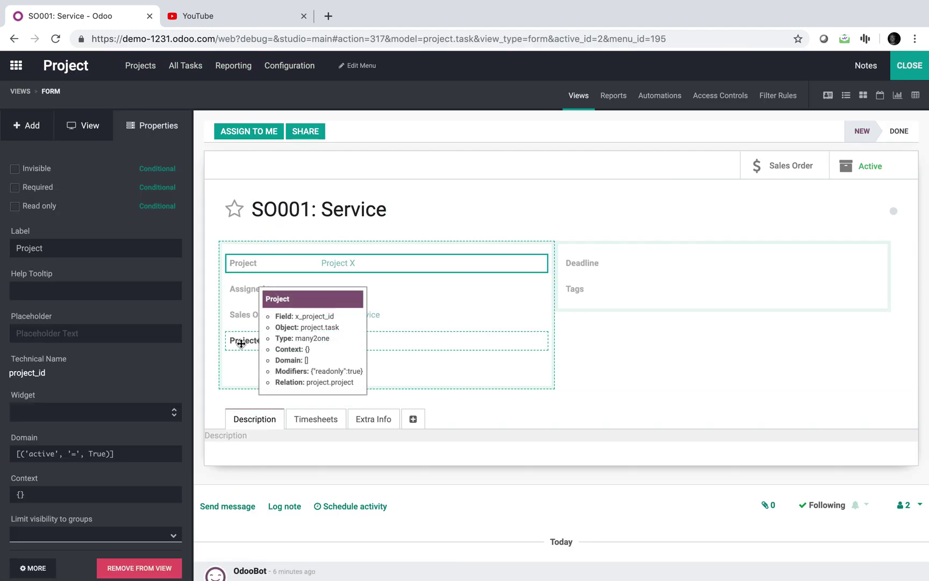
pyautogui.click(32, 568)
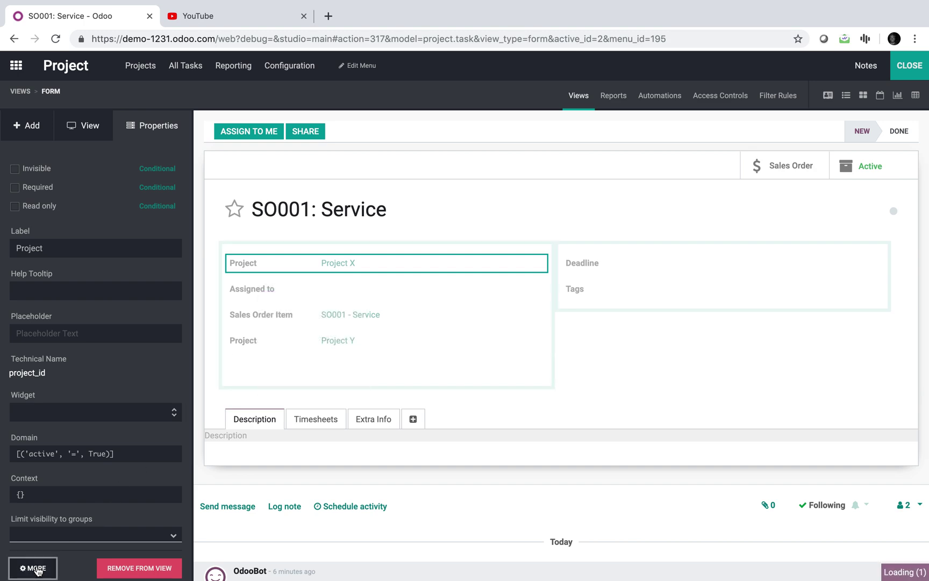
pyautogui.click(32, 143)
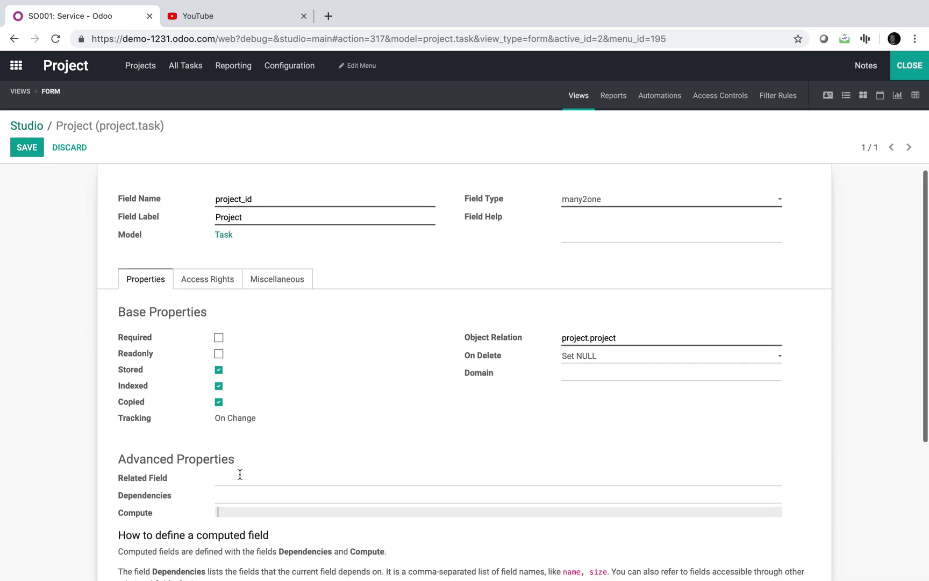
# Try to save project_id with x_project_id as its Related Field, discard the change, and close Studio
pyautogui.click(240, 476)
pyautogui.write('x_projec')
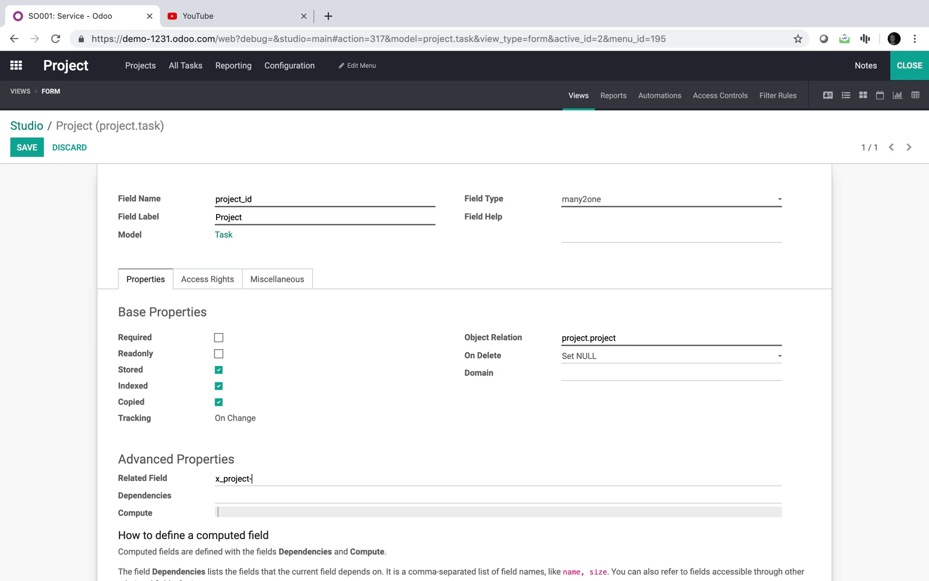
pyautogui.write('t_id')
pyautogui.click(31, 152)
pyautogui.moveTo(311, 119); pyautogui.dragTo(634, 119)
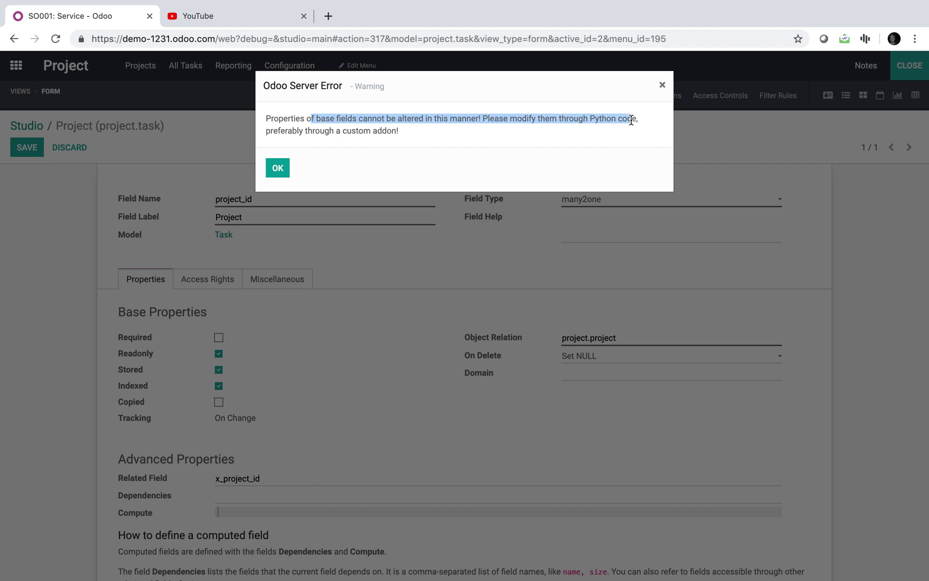
pyautogui.click(663, 87)
pyautogui.click(75, 150)
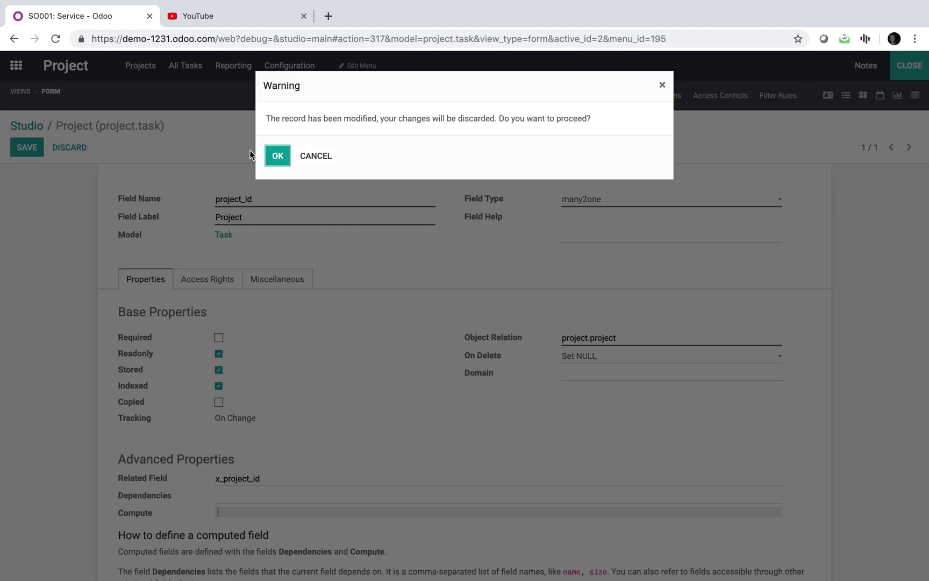
pyautogui.click(280, 156)
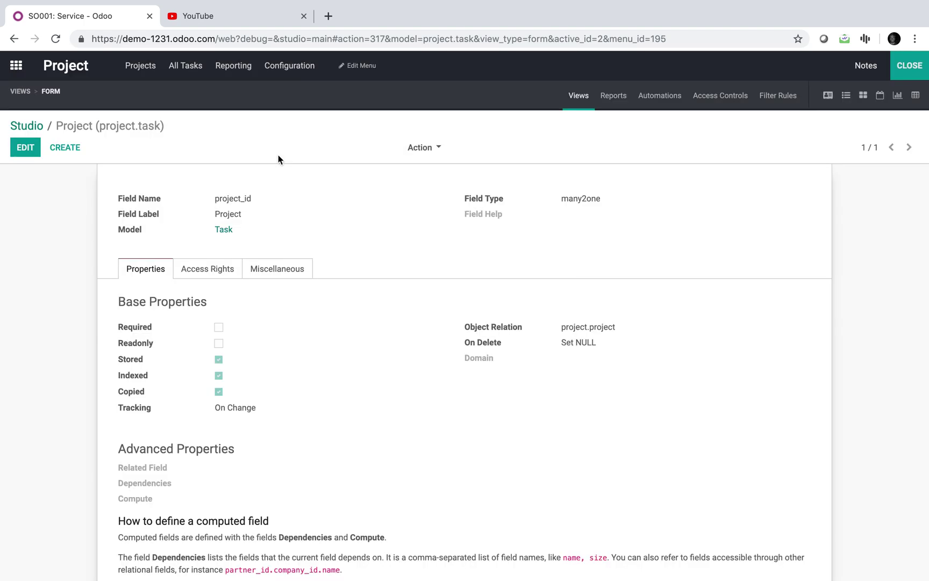
pyautogui.click(913, 65)
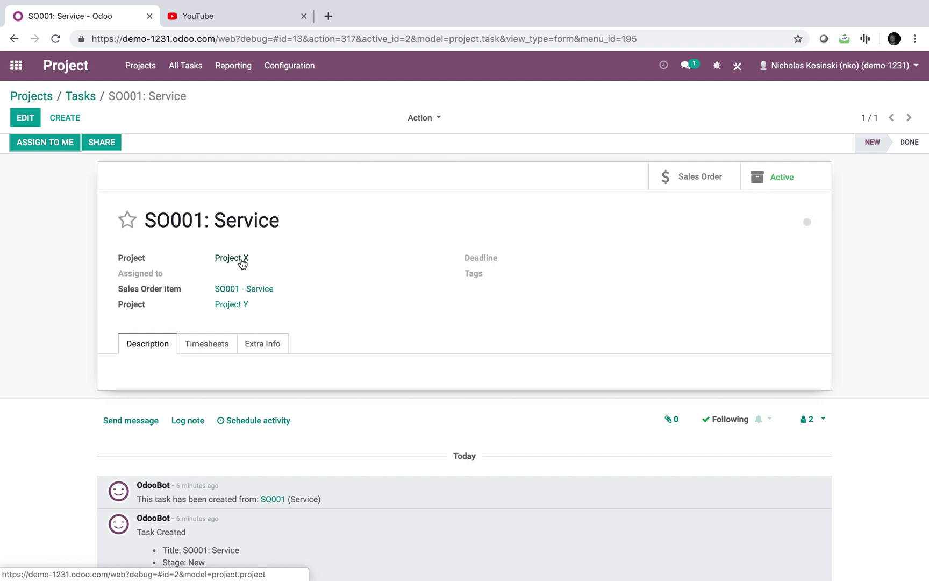
# Find the Automated Actions list in the technical settings and open it
pyautogui.click(12, 77)
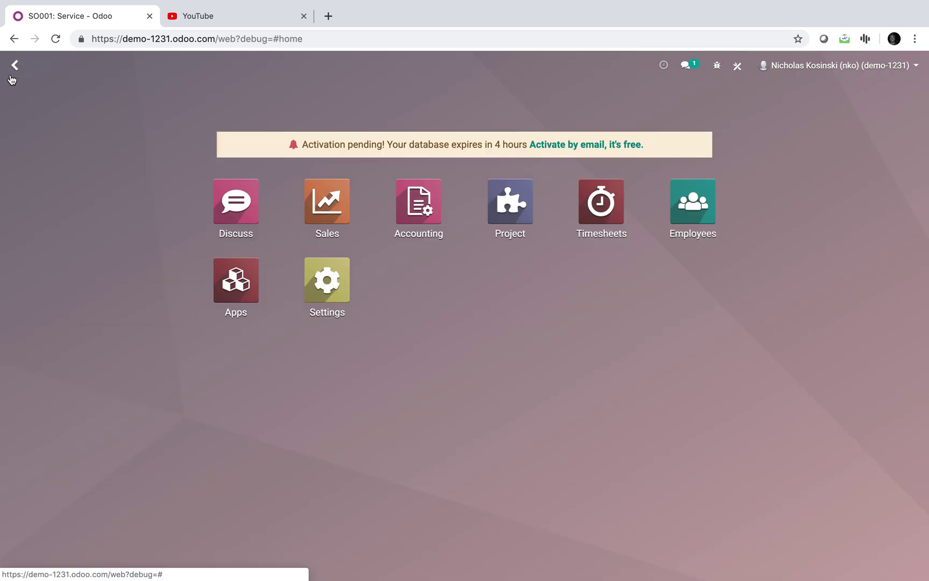
pyautogui.write('autromat')
pyautogui.press('BackSpace')
pyautogui.press('BackSpace')
pyautogui.press('BackSpace')
pyautogui.press('BackSpace')
pyautogui.press('BackSpace')
pyautogui.write('om')
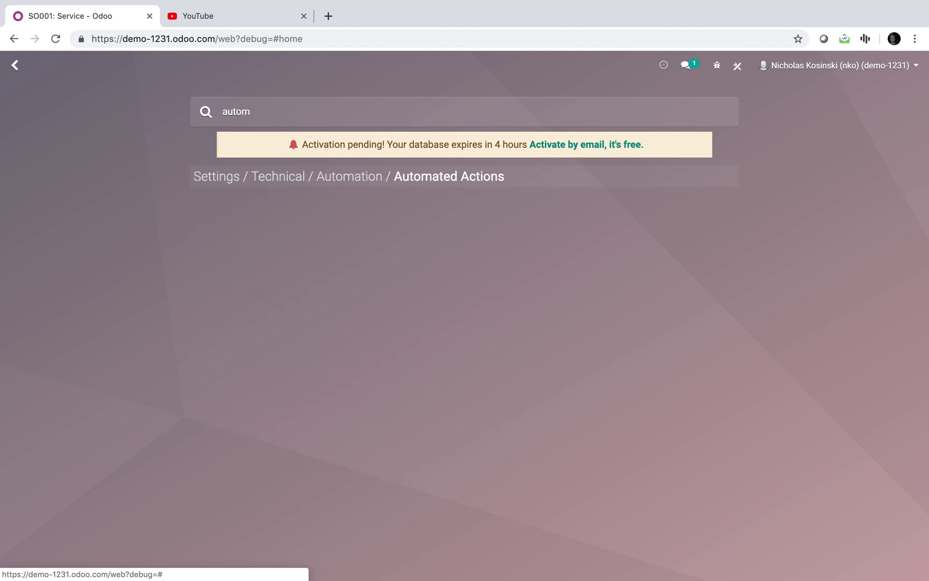
pyautogui.press('Return')
# Create an automated action named "Update Project Field" for the Task model, triggered On Creation & Update
pyautogui.click(22, 120)
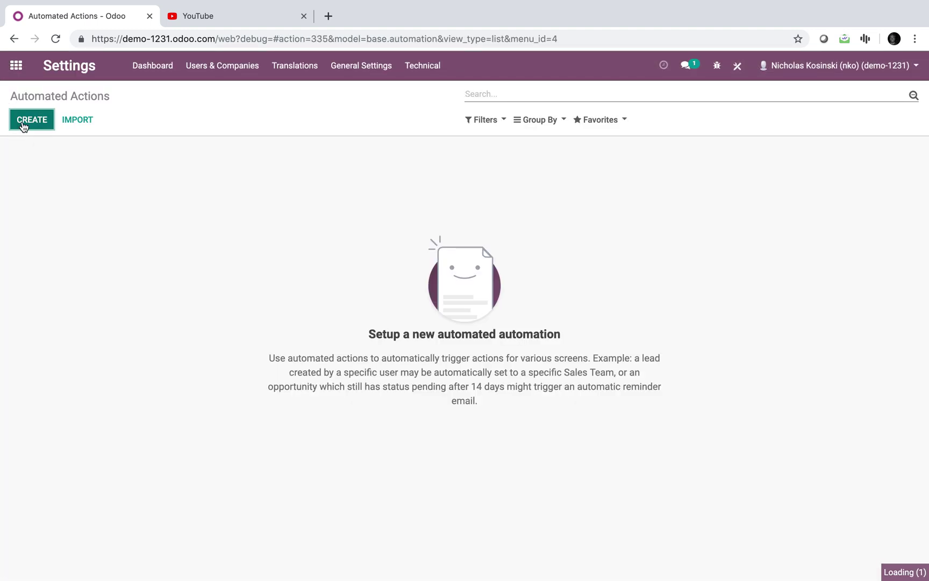
pyautogui.write('Update')
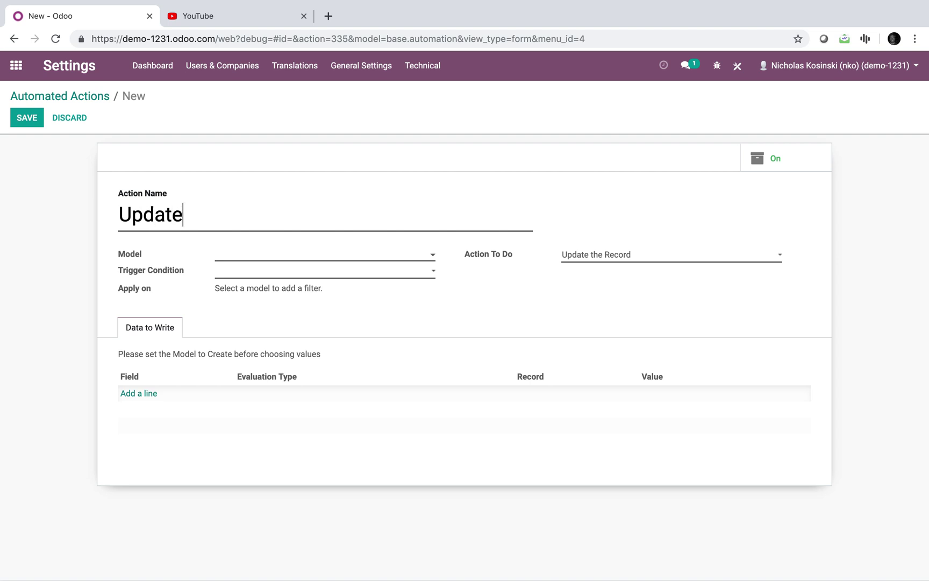
pyautogui.write(' Project Field')
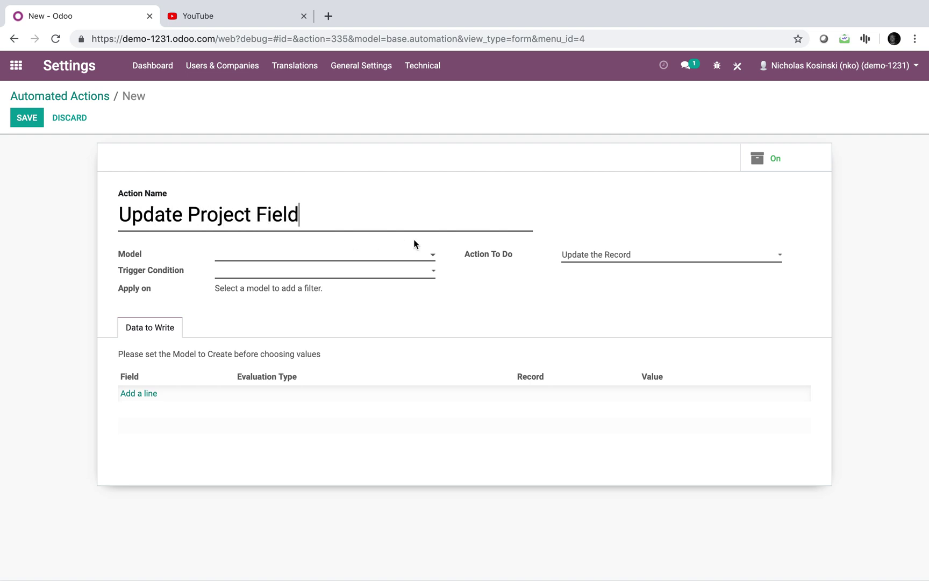
pyautogui.moveTo(325, 214); pyautogui.dragTo(20, 205)
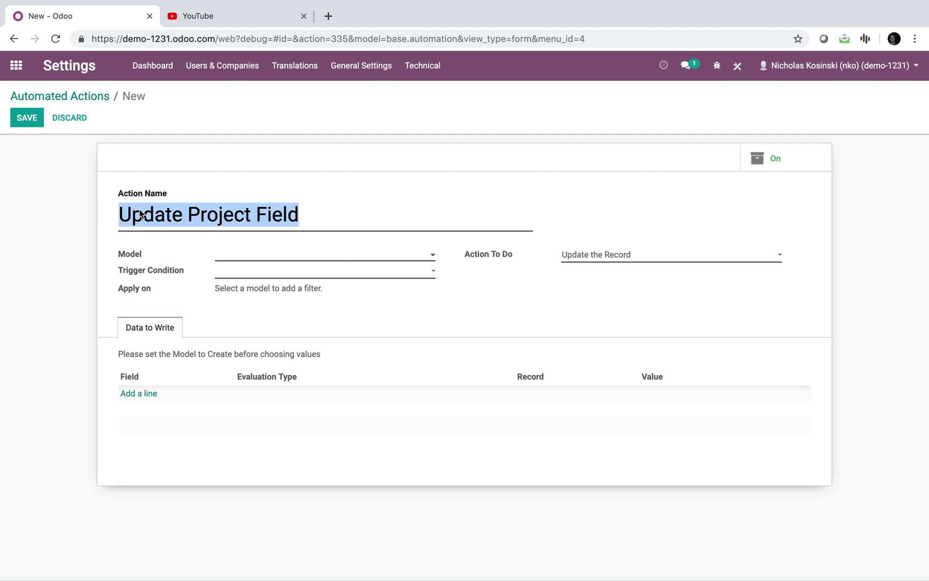
pyautogui.click(228, 254)
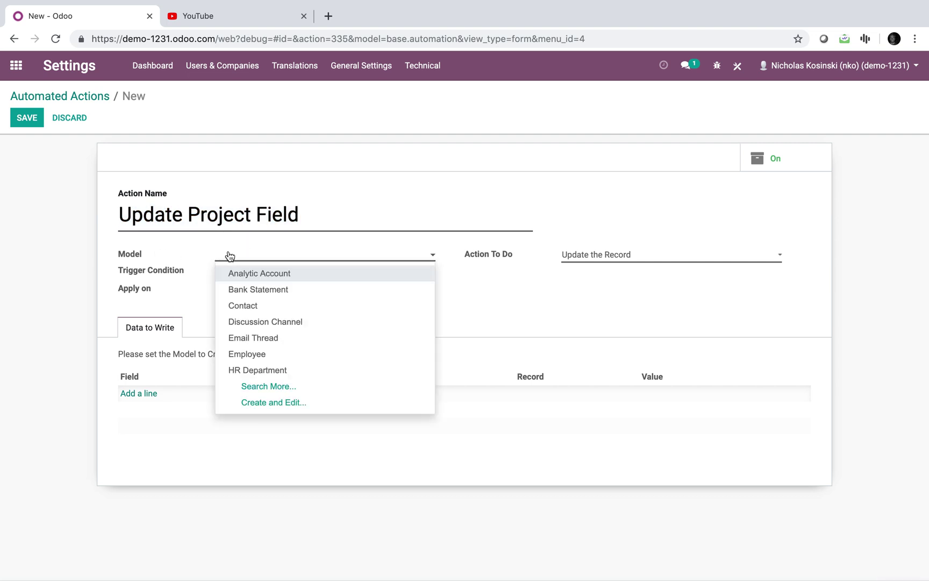
pyautogui.write('task')
pyautogui.click(239, 271)
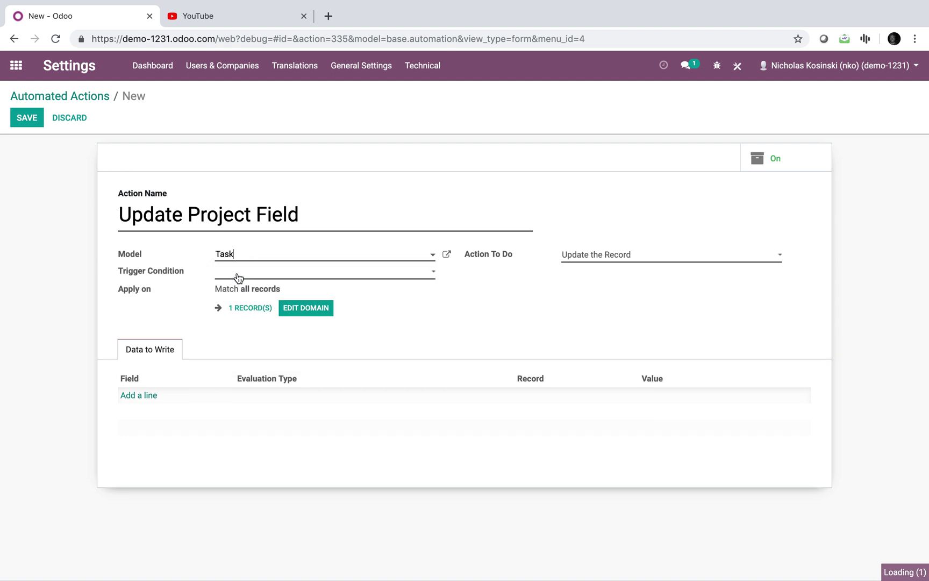
pyautogui.click(251, 274)
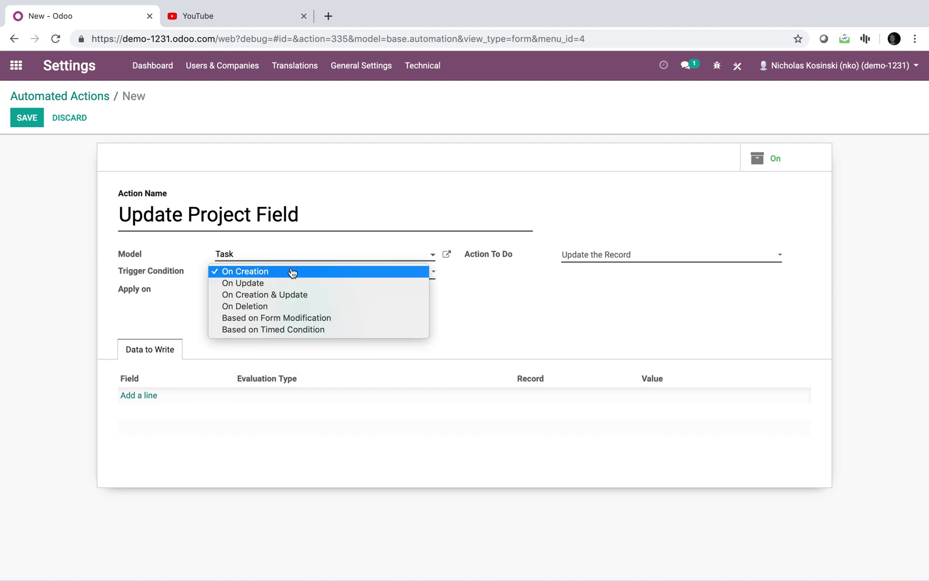
pyautogui.click(300, 296)
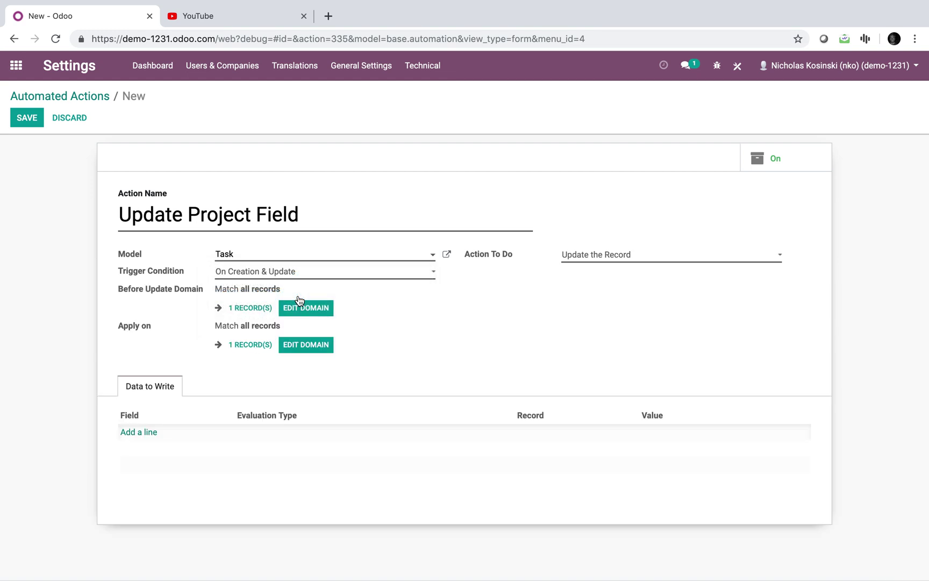
# Set the Before Update Domain to match tasks whose added Project field (x_project_id) is set
pyautogui.click(326, 312)
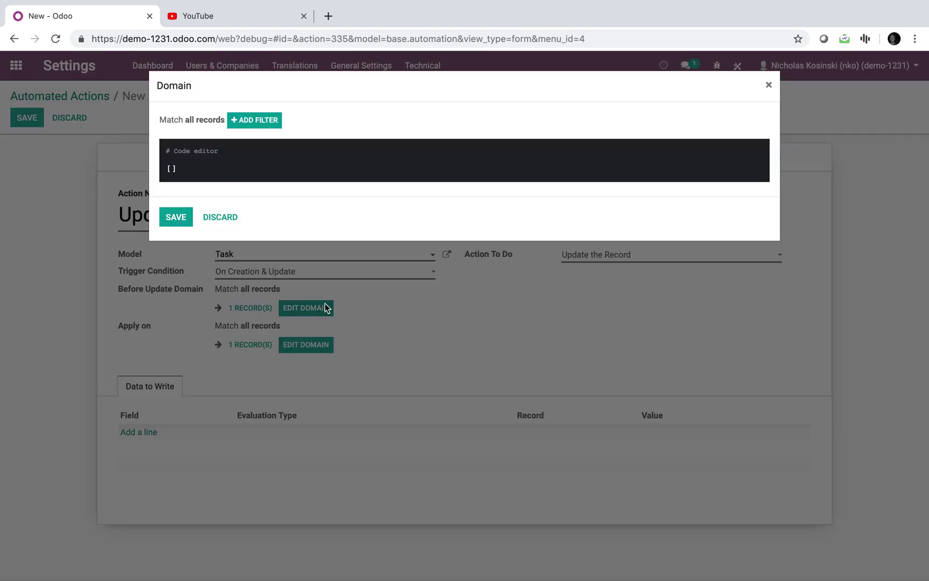
pyautogui.click(253, 121)
pyautogui.click(259, 135)
pyautogui.scroll(-8, 263, 328)
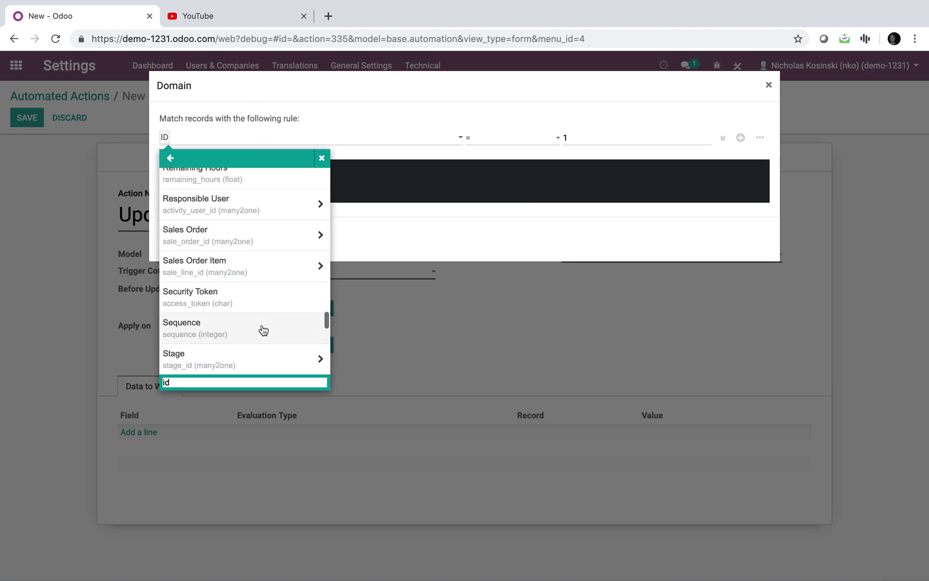
pyautogui.scroll(5, 263, 329)
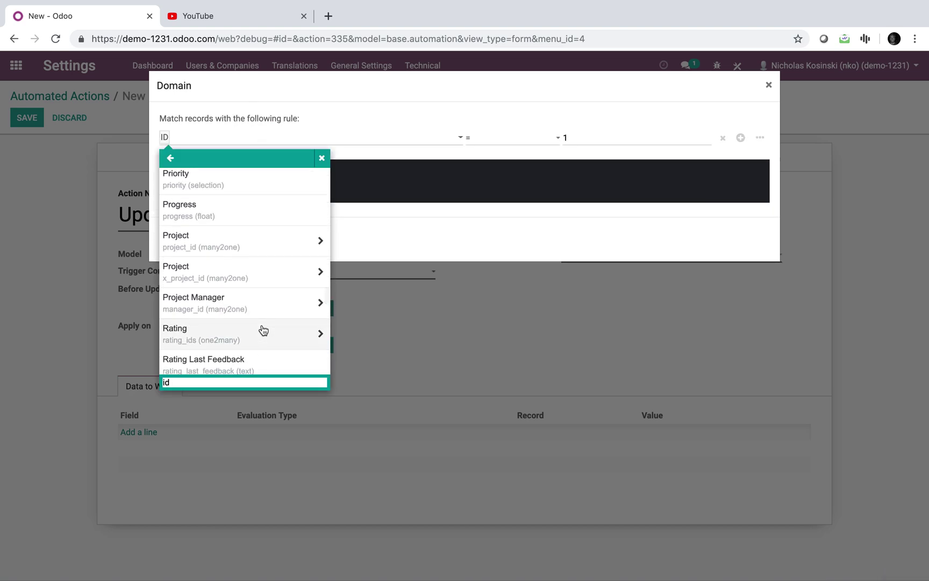
pyautogui.click(224, 271)
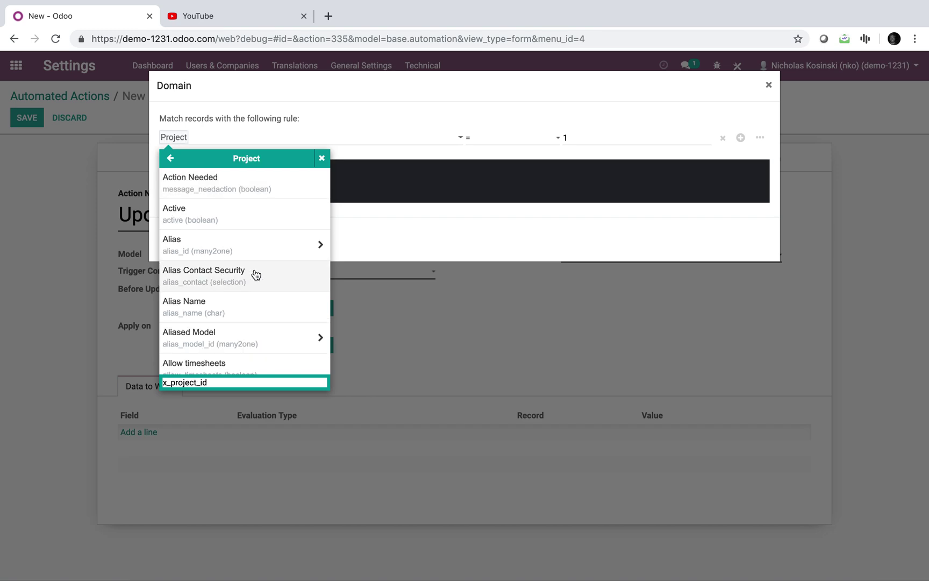
pyautogui.click(487, 141)
pyautogui.click(487, 141)
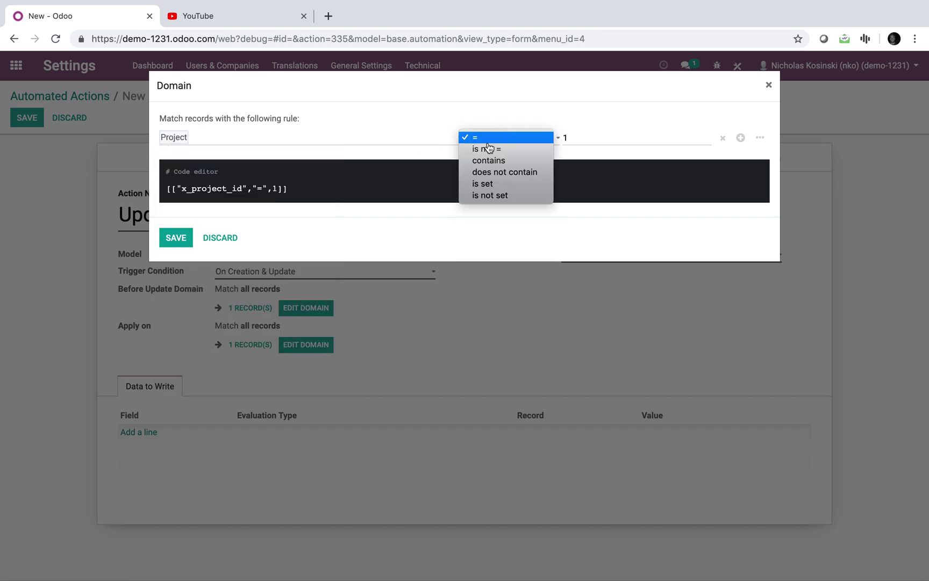
pyautogui.click(498, 185)
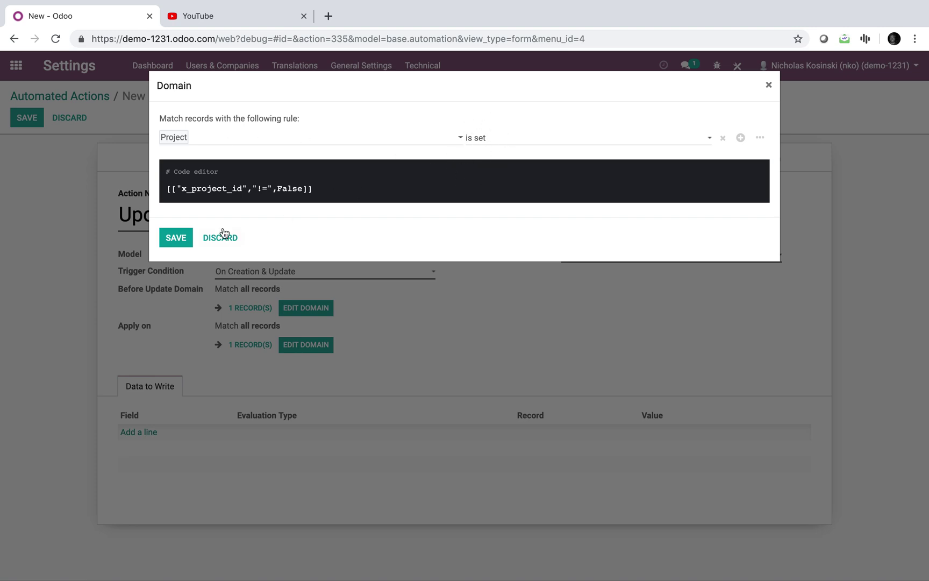
pyautogui.click(175, 237)
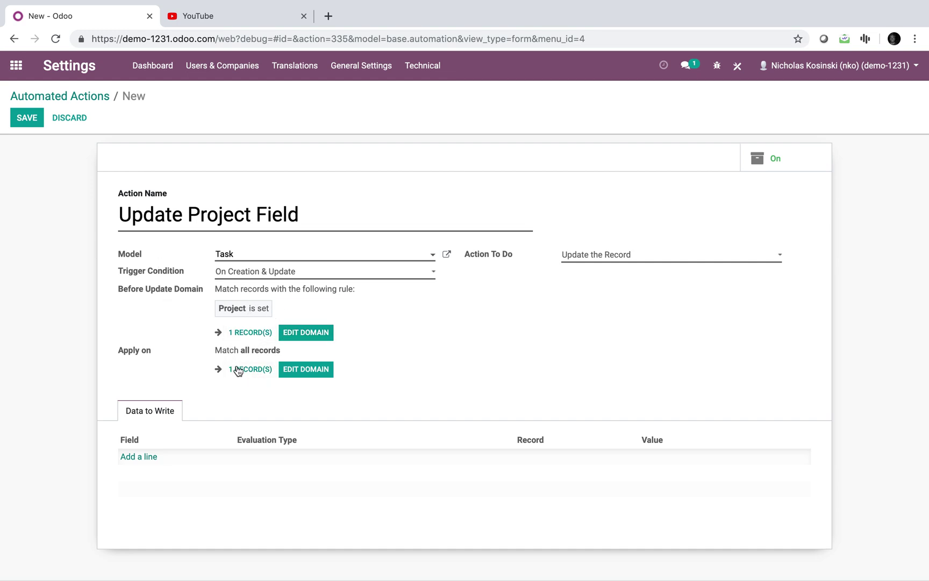
# Restrict Apply on to tasks whose x_project_id is set, and choose Update the Record as the Action To Do
pyautogui.click(290, 372)
pyautogui.click(254, 118)
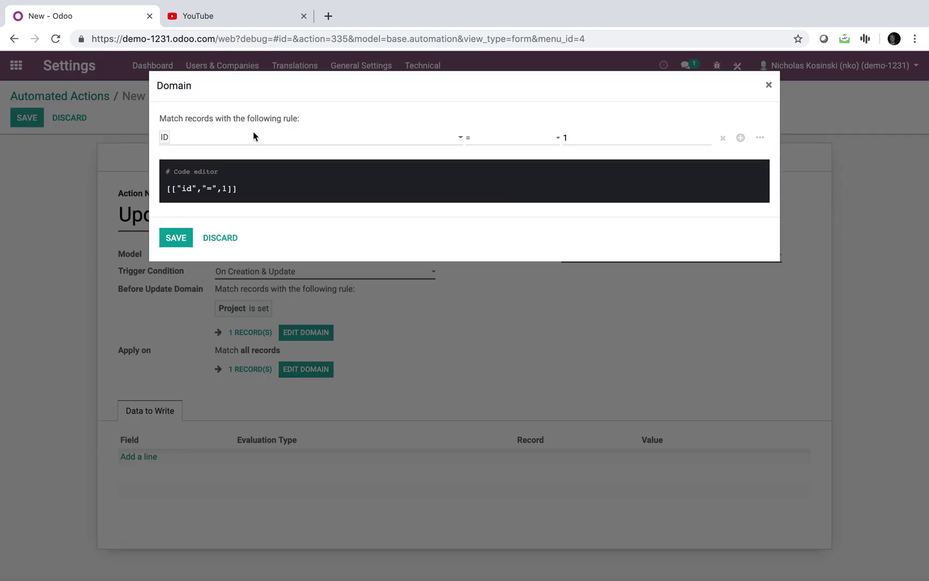
pyautogui.click(255, 138)
pyautogui.scroll(-15, 239, 363)
pyautogui.scroll(6, 239, 362)
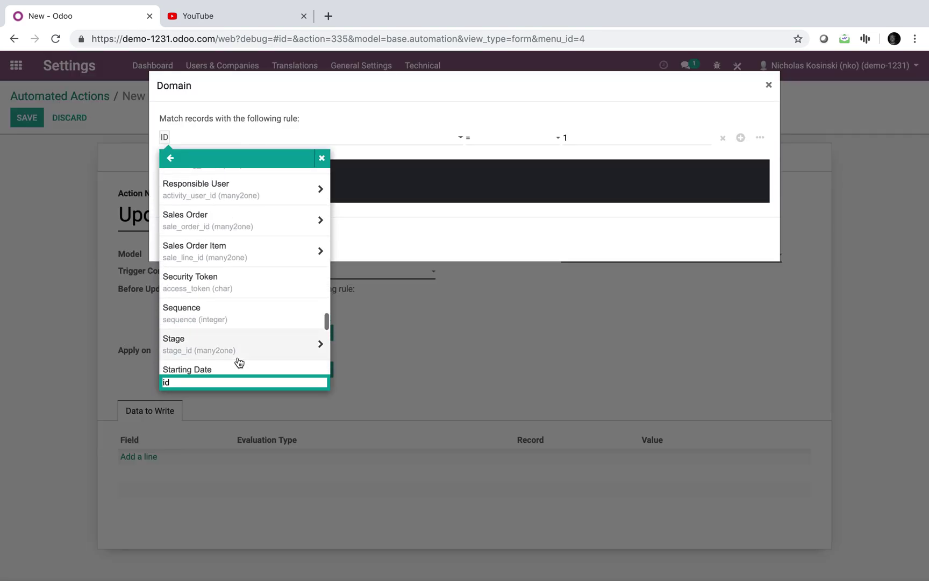
pyautogui.scroll(4, 240, 363)
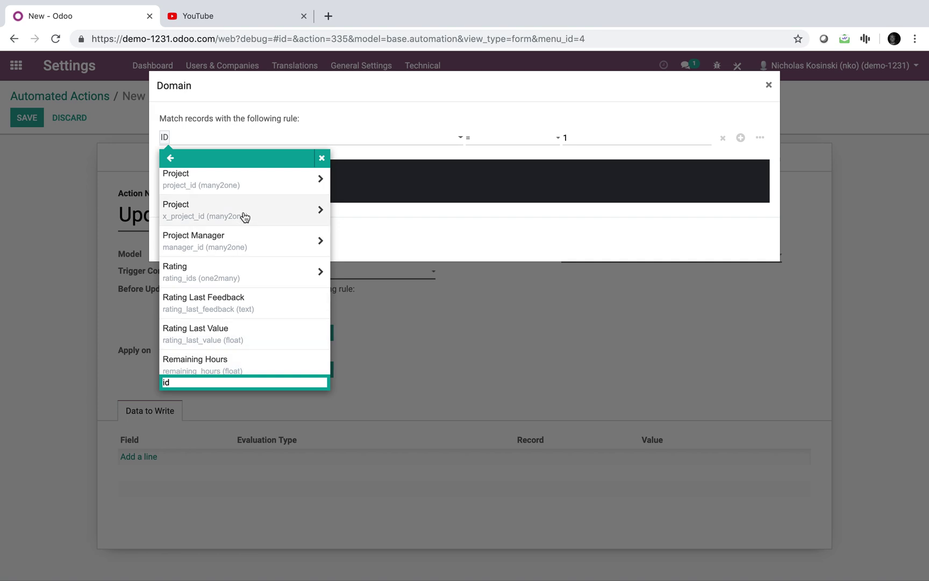
pyautogui.click(245, 215)
pyautogui.scroll(-5, 304, 297)
pyautogui.click(510, 140)
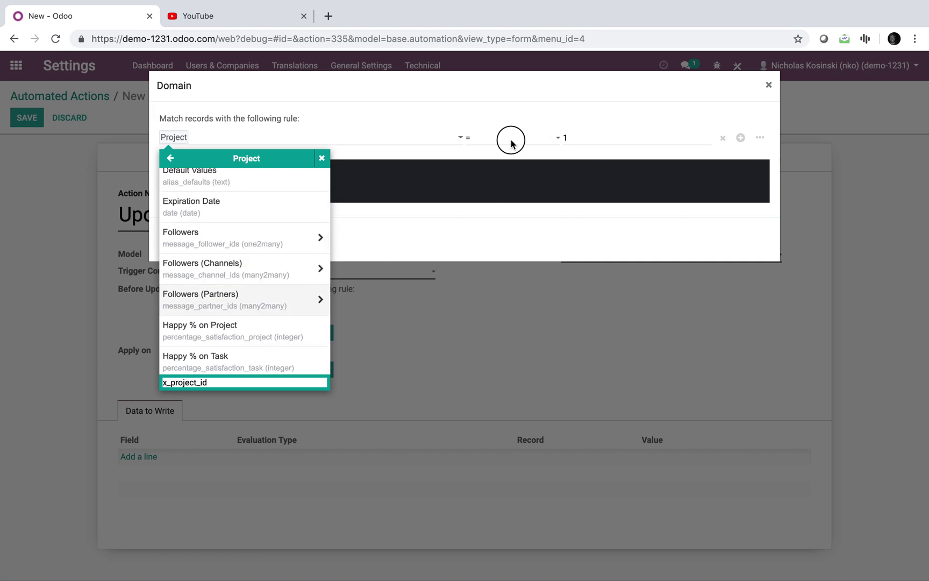
pyautogui.click(512, 141)
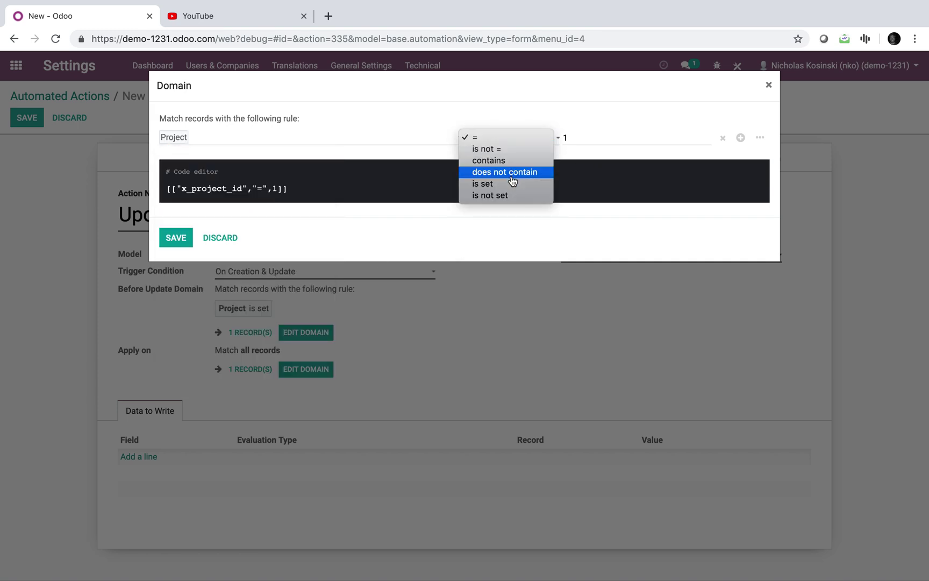
pyautogui.click(512, 186)
pyautogui.click(177, 238)
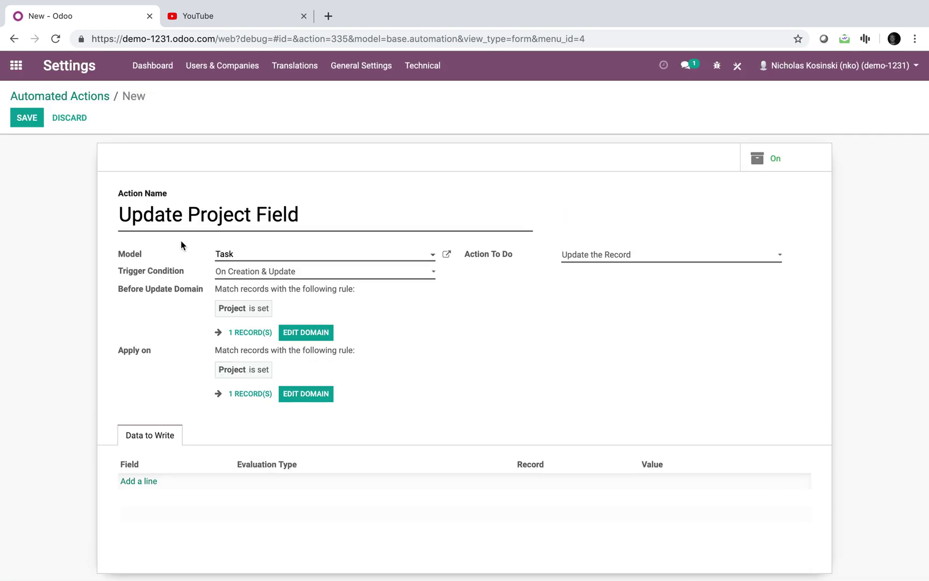
pyautogui.click(590, 262)
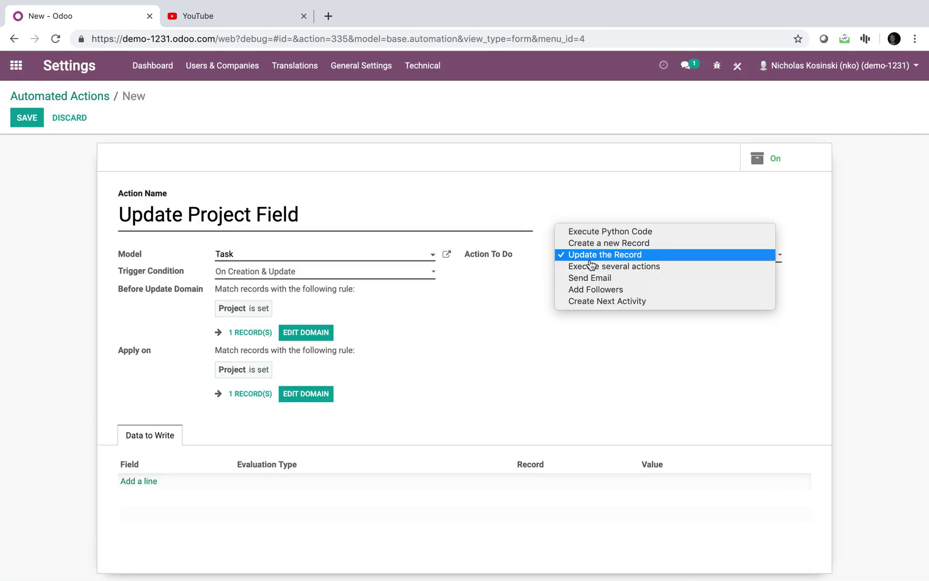
pyautogui.click(641, 258)
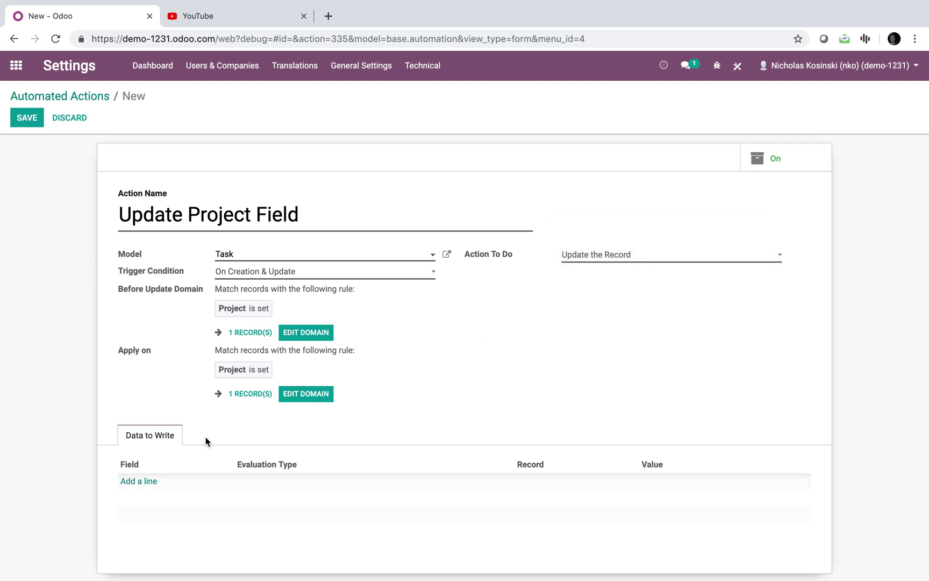
# Add a data-to-write line for the task's standard Project field, checking that its technical name is project_id
pyautogui.click(134, 481)
pyautogui.click(135, 483)
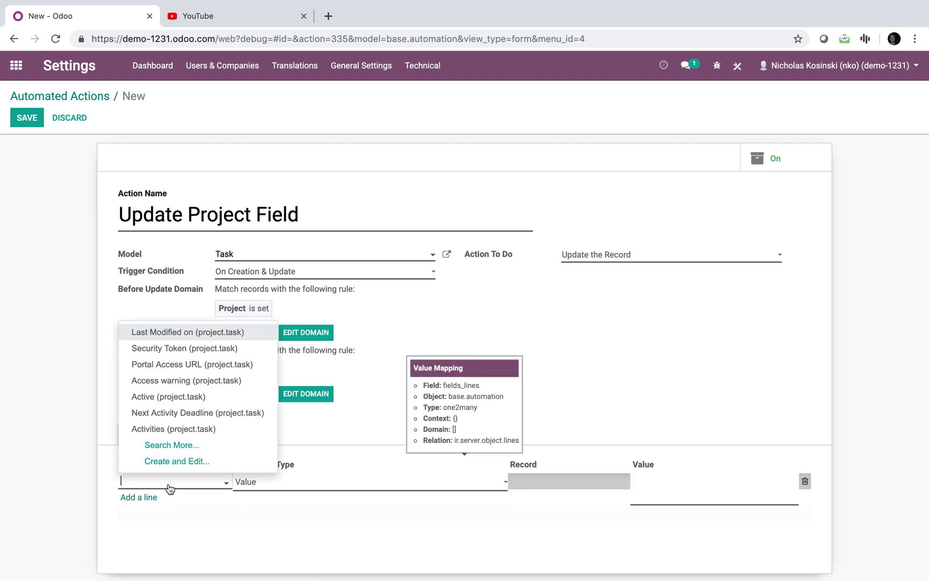
pyautogui.write('proj')
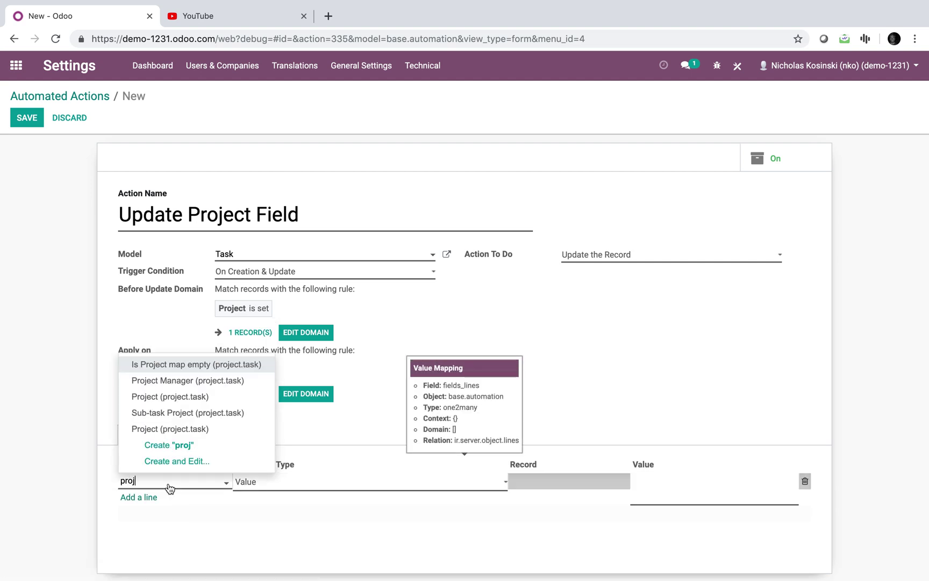
pyautogui.click(210, 397)
pyautogui.click(227, 480)
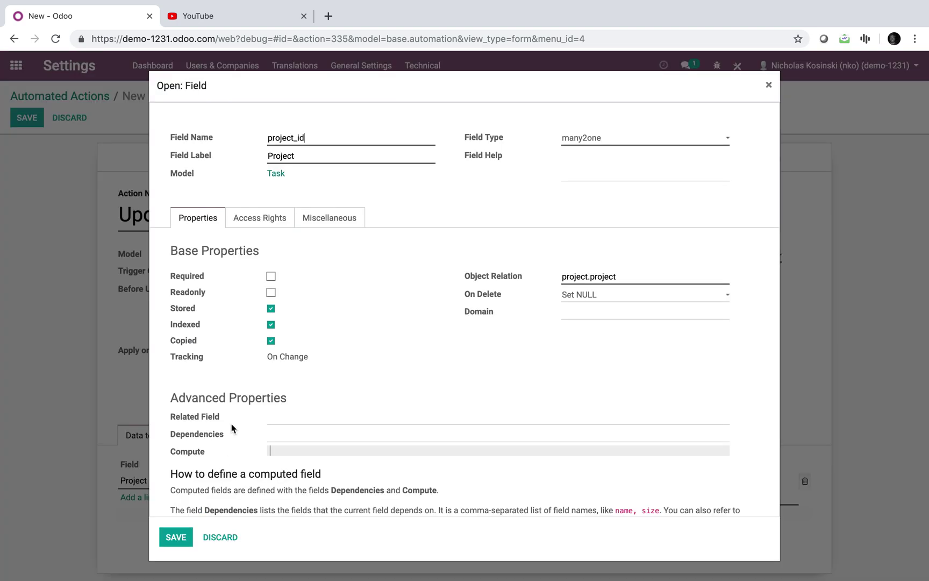
pyautogui.doubleClick(285, 138)
pyautogui.click(175, 537)
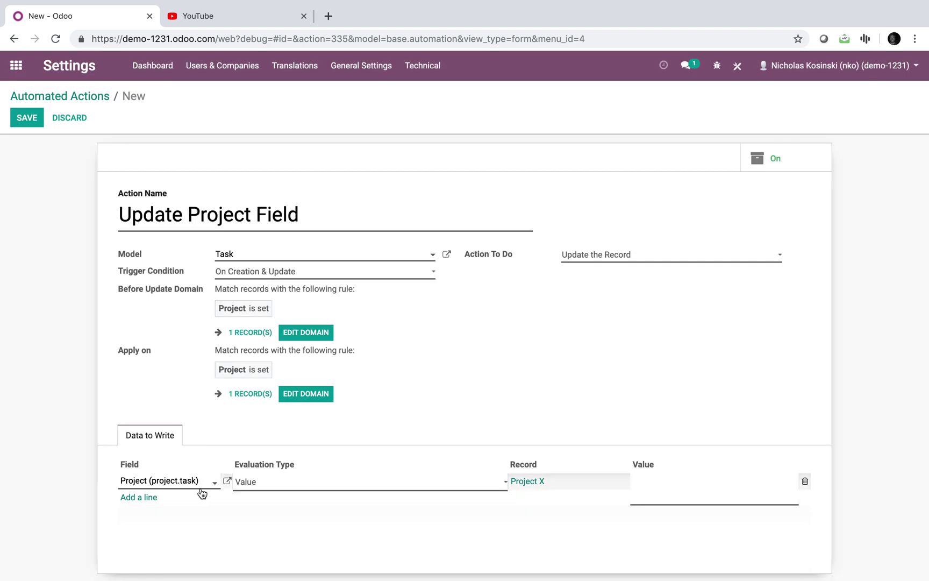
# Set the line's evaluation type to Python expression with the value record.x_project_id.id, and save the automated action
pyautogui.click(253, 486)
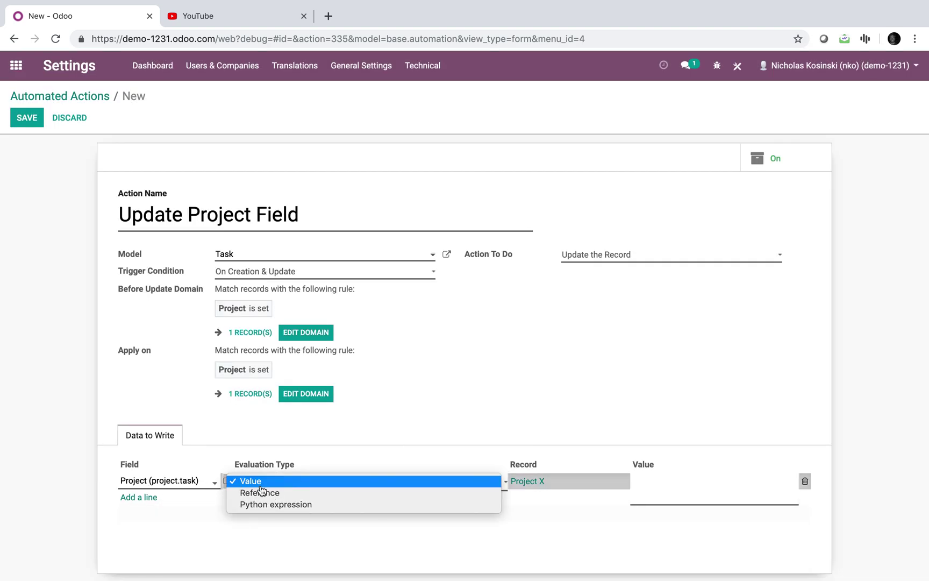
pyautogui.click(299, 505)
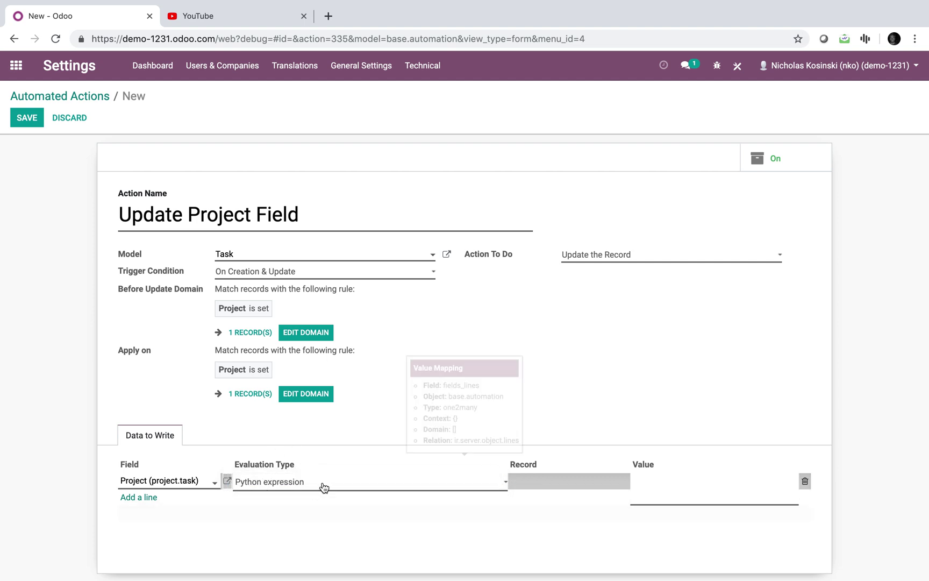
pyautogui.click(651, 478)
pyautogui.write('record')
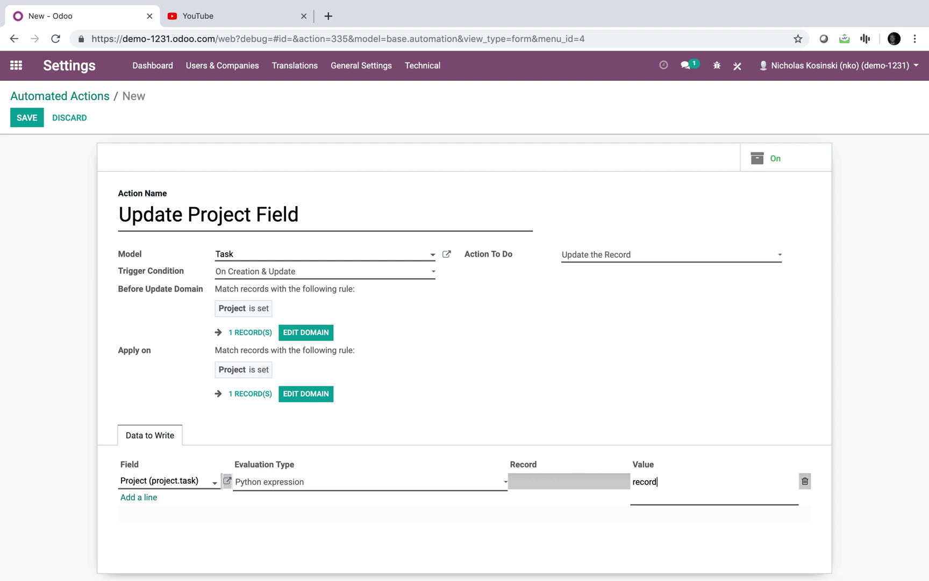
pyautogui.write('.x_project_id.id')
pyautogui.click(684, 425)
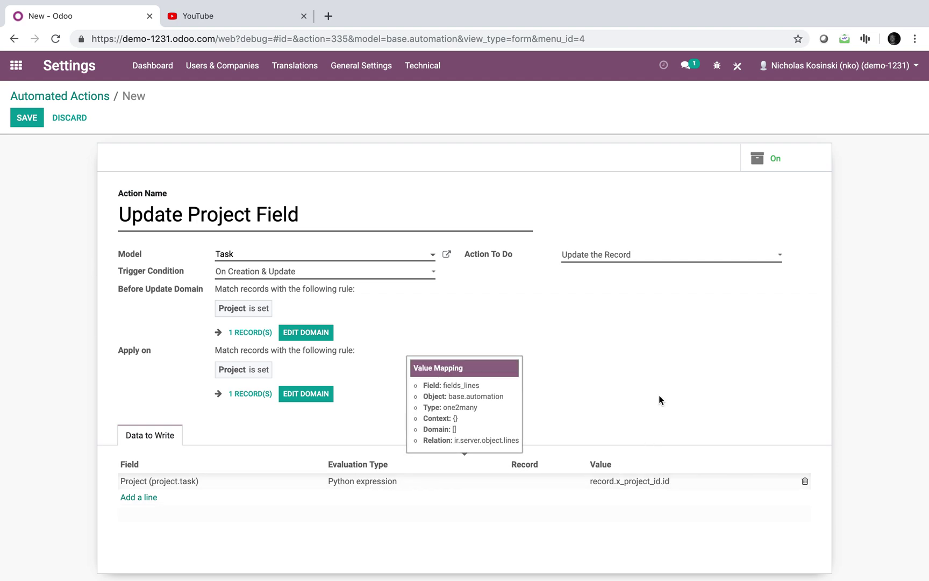
pyautogui.click(25, 117)
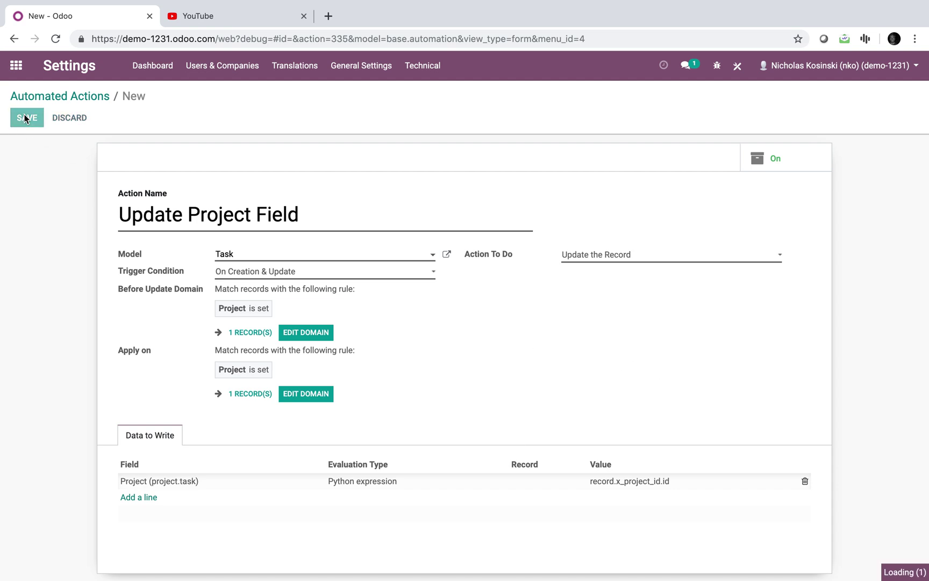
# Open the existing sales order, reselect Project Y on its Service line and save the order
pyautogui.click(23, 72)
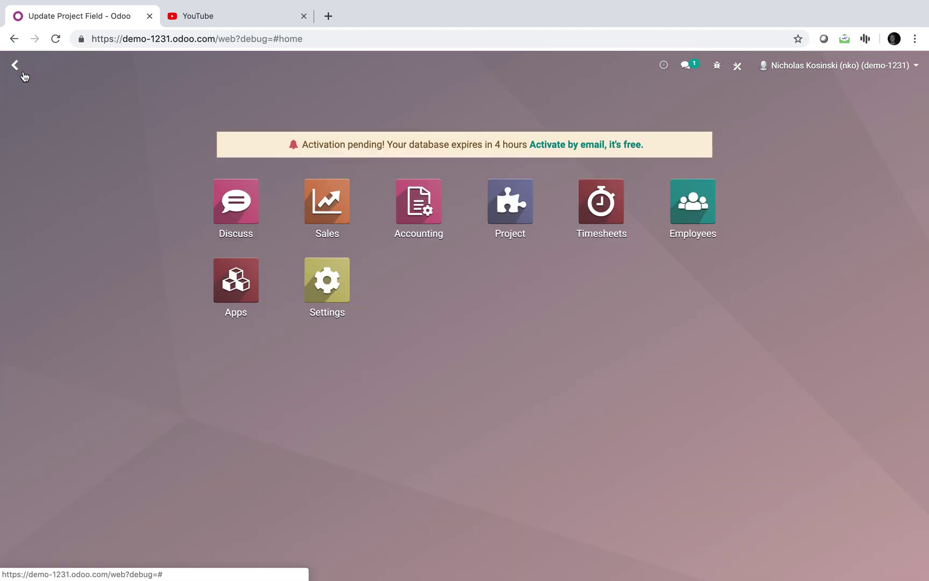
pyautogui.write('order')
pyautogui.press('Return')
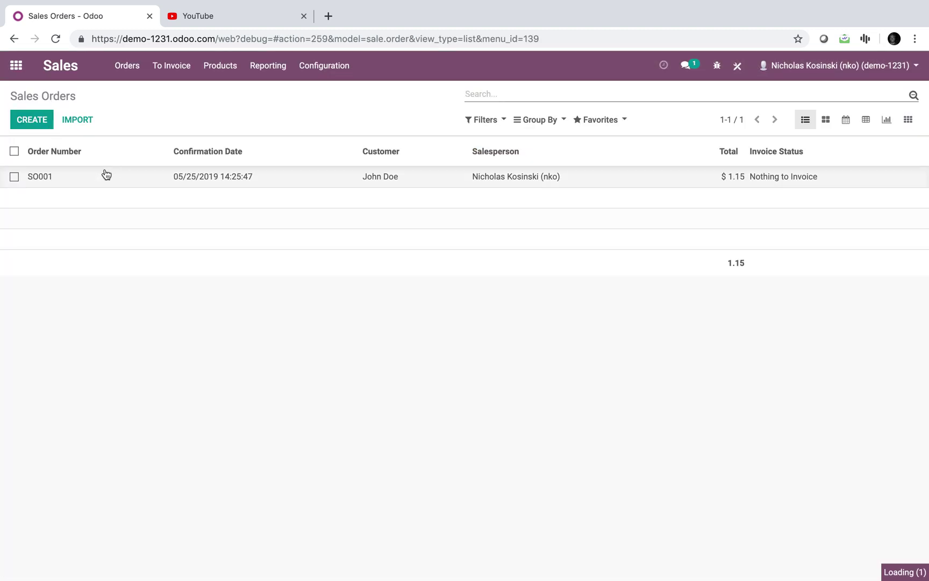
pyautogui.click(106, 175)
pyautogui.click(29, 122)
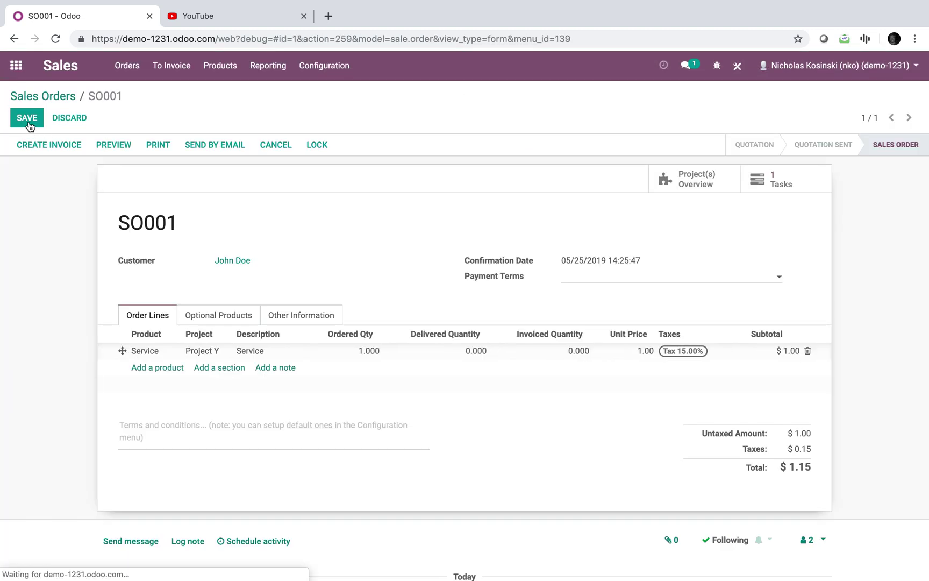
pyautogui.click(195, 351)
pyautogui.click(217, 352)
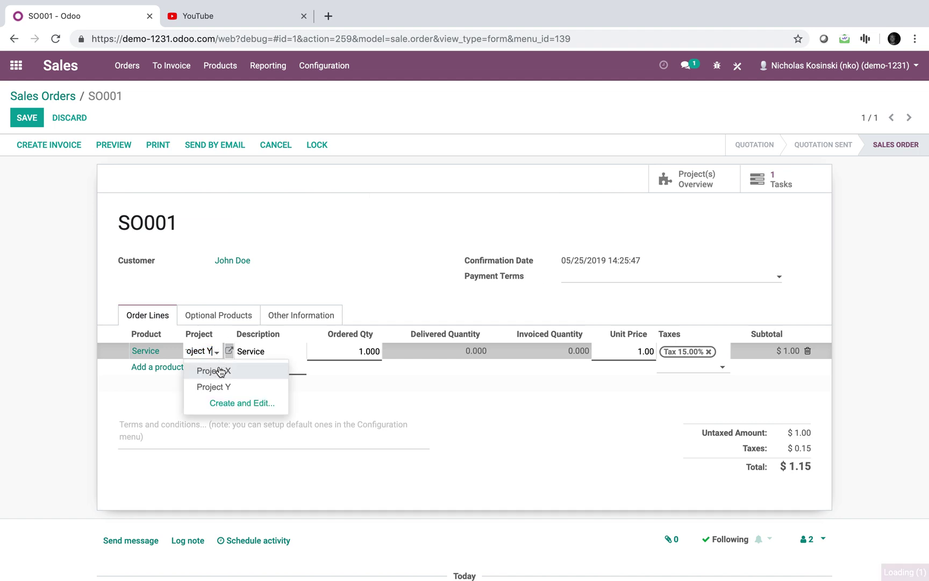
pyautogui.click(216, 387)
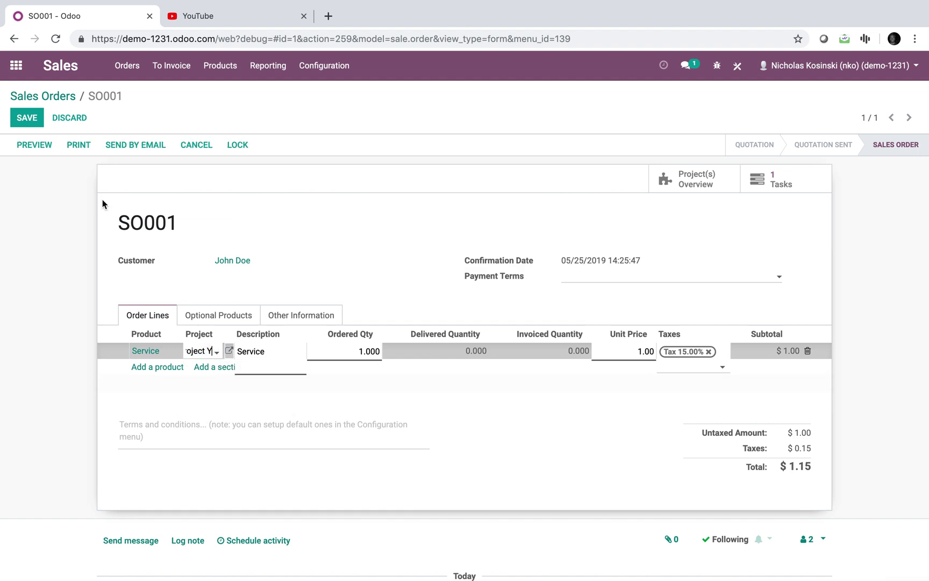
pyautogui.click(28, 123)
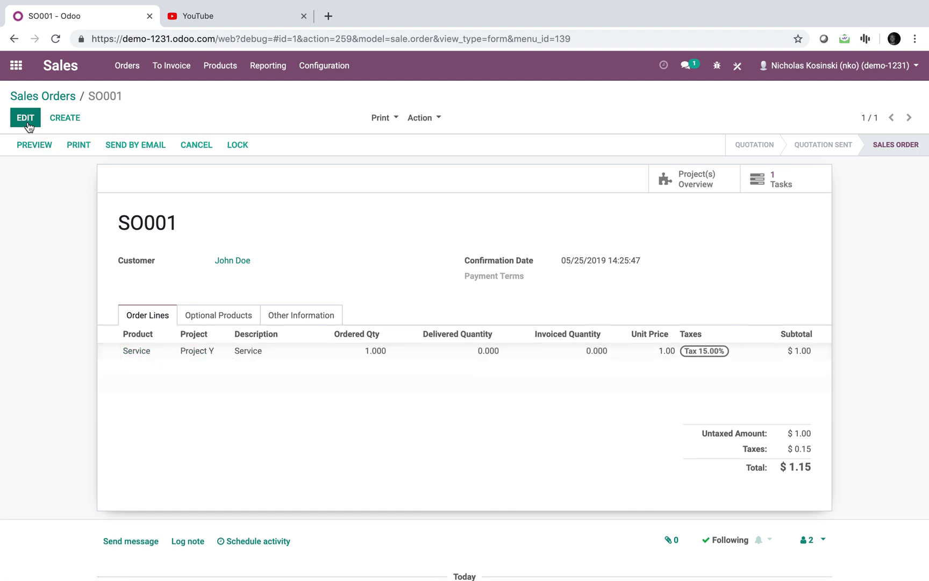
# Check the project fields on the existing order's task, discarding the unsaved-change state, and return to the order
pyautogui.click(786, 184)
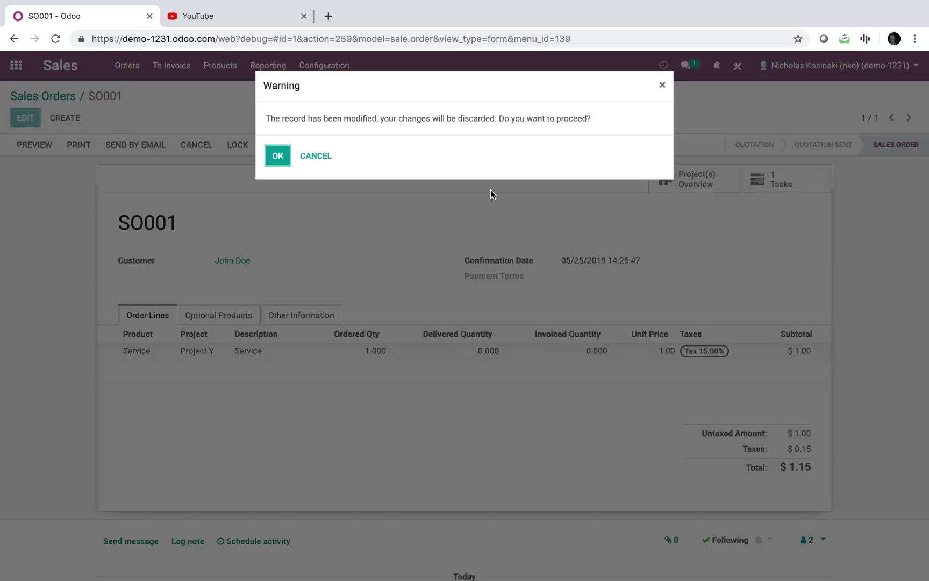
pyautogui.click(278, 156)
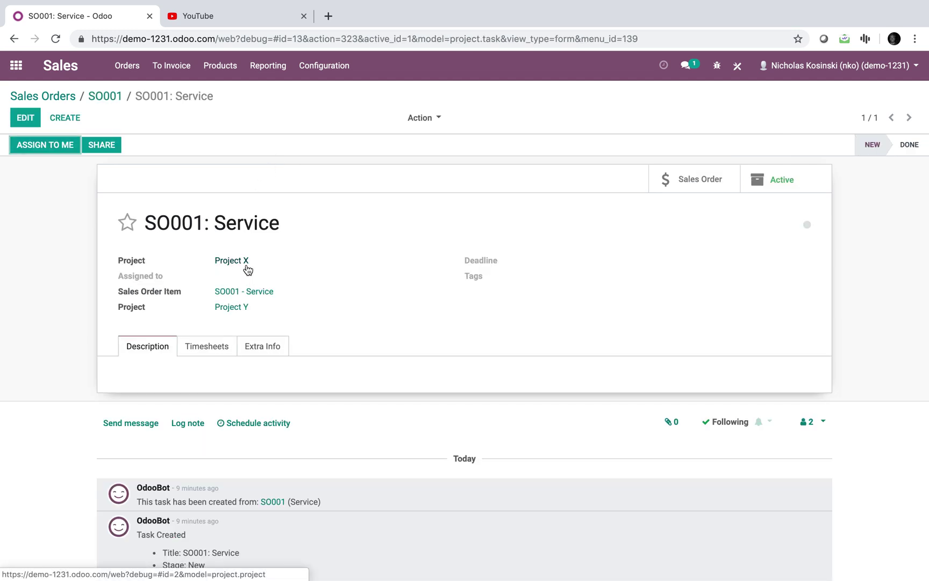
pyautogui.click(100, 101)
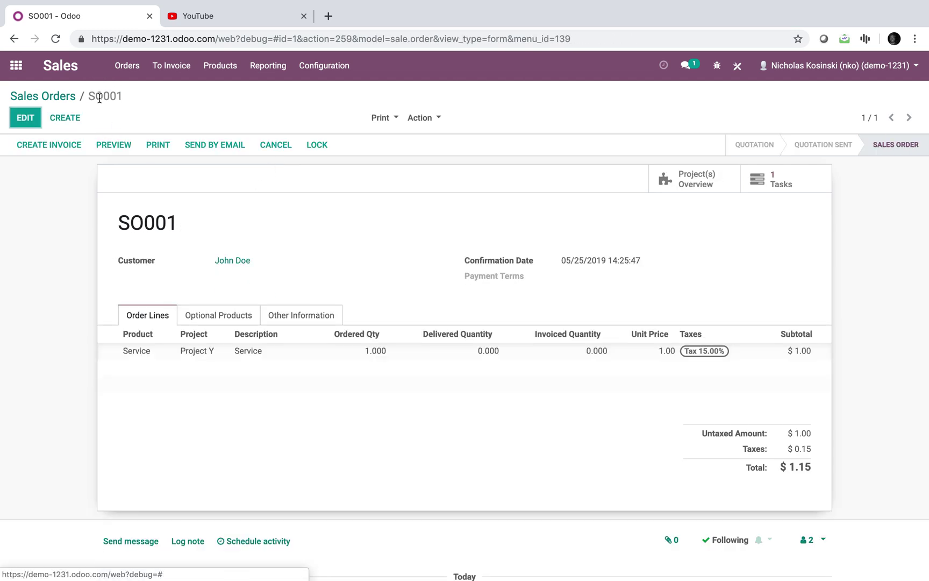
# Create a new sales order for the existing customer and add the Service product as an order line
pyautogui.click(65, 118)
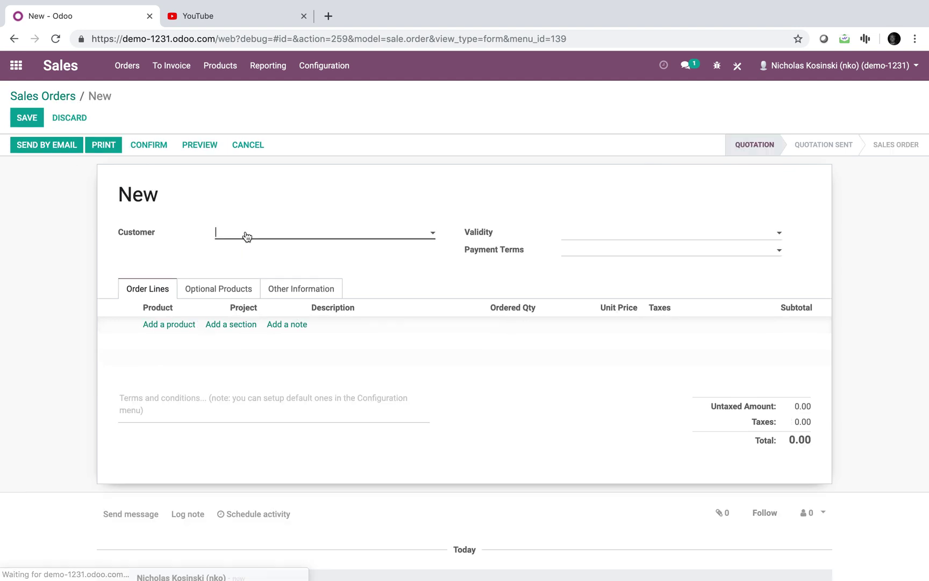
pyautogui.click(246, 229)
pyautogui.click(250, 252)
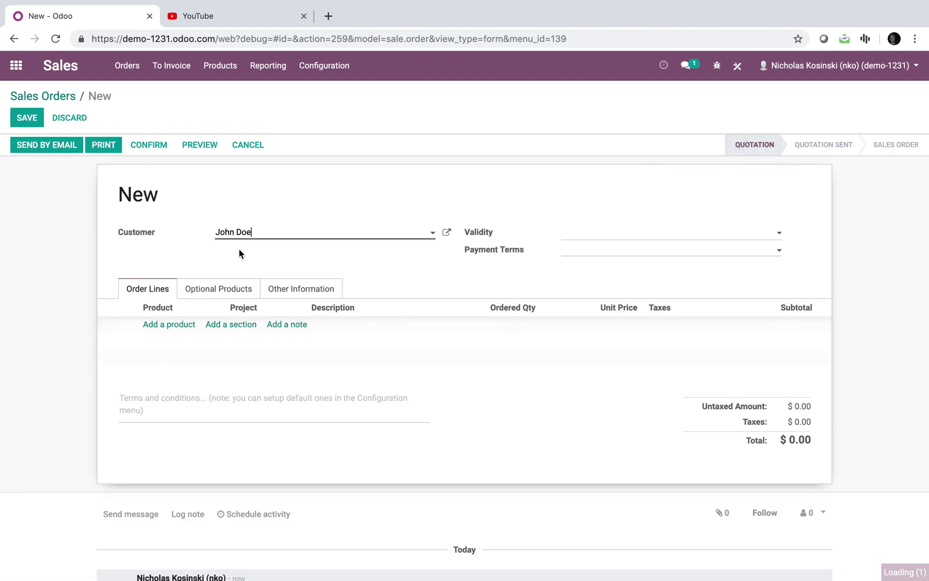
pyautogui.click(172, 325)
pyautogui.click(180, 347)
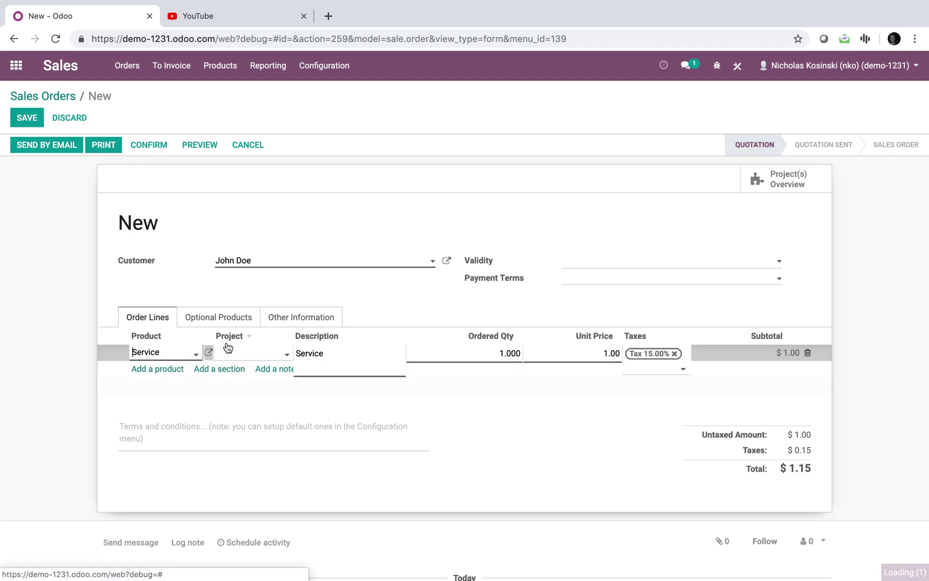
# Assign Project Y to the new order's Service line, and save and confirm the order
pyautogui.click(259, 354)
pyautogui.click(275, 393)
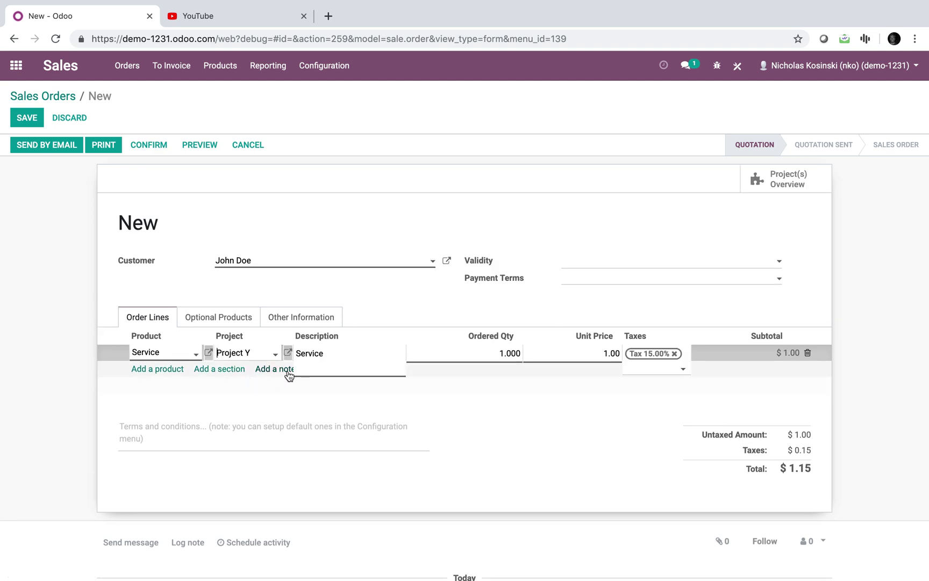
pyautogui.click(31, 121)
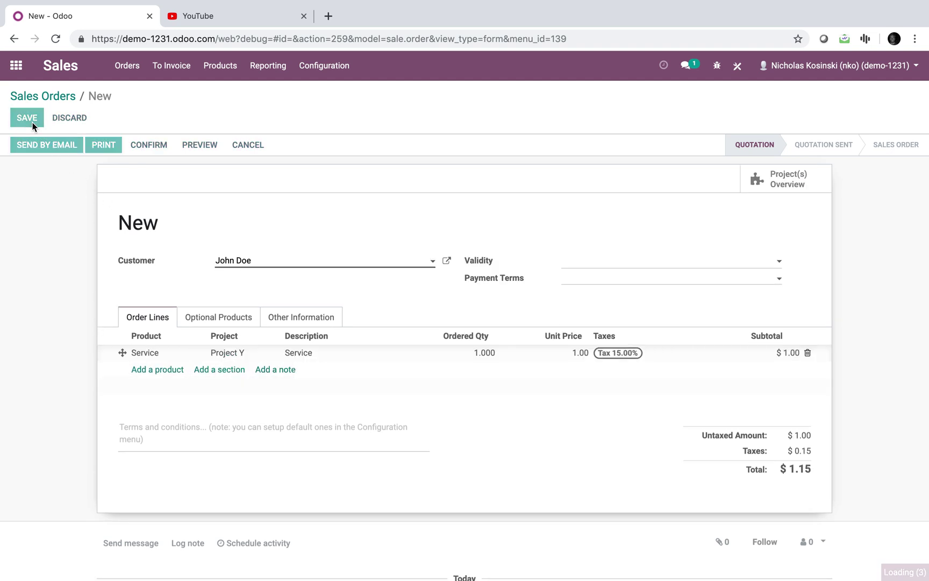
pyautogui.click(156, 144)
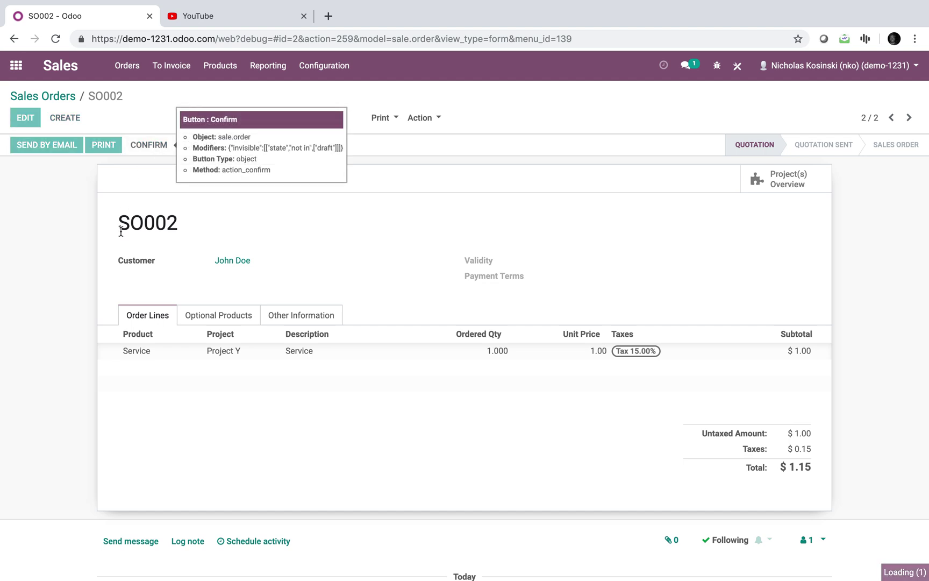
# Check the project on the newly confirmed order's task, and review the tasks per project in the Projects overview
pyautogui.click(796, 184)
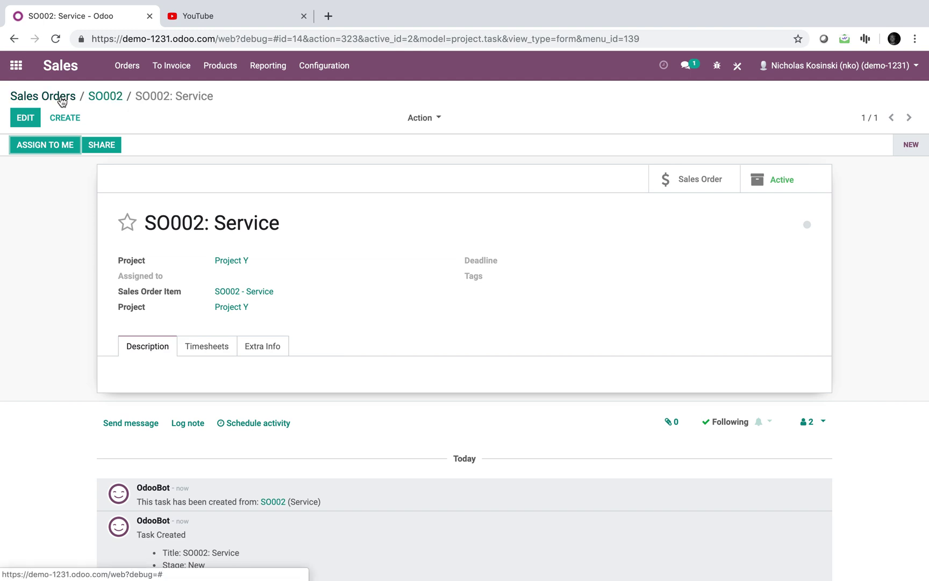
pyautogui.click(104, 96)
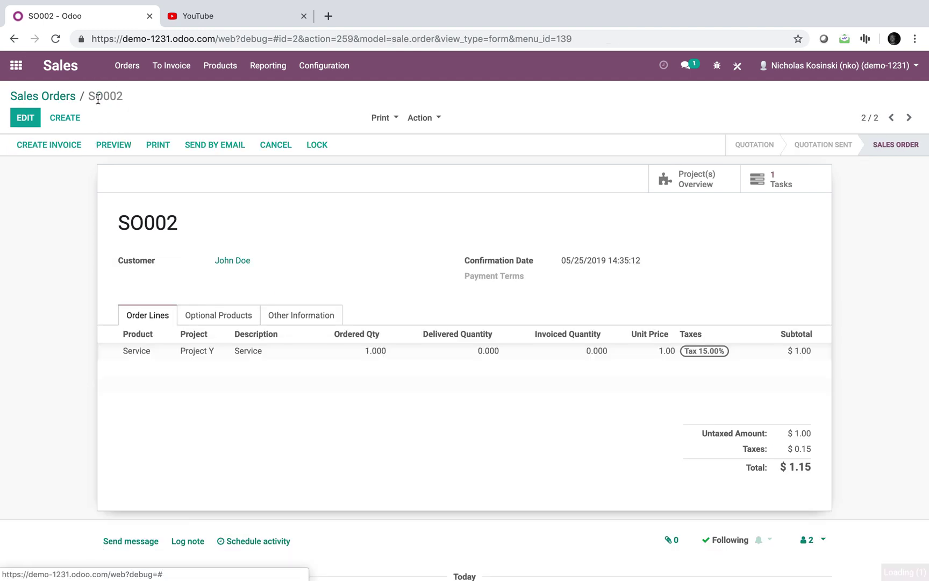
pyautogui.click(15, 67)
pyautogui.write('proj')
pyautogui.press('Return')
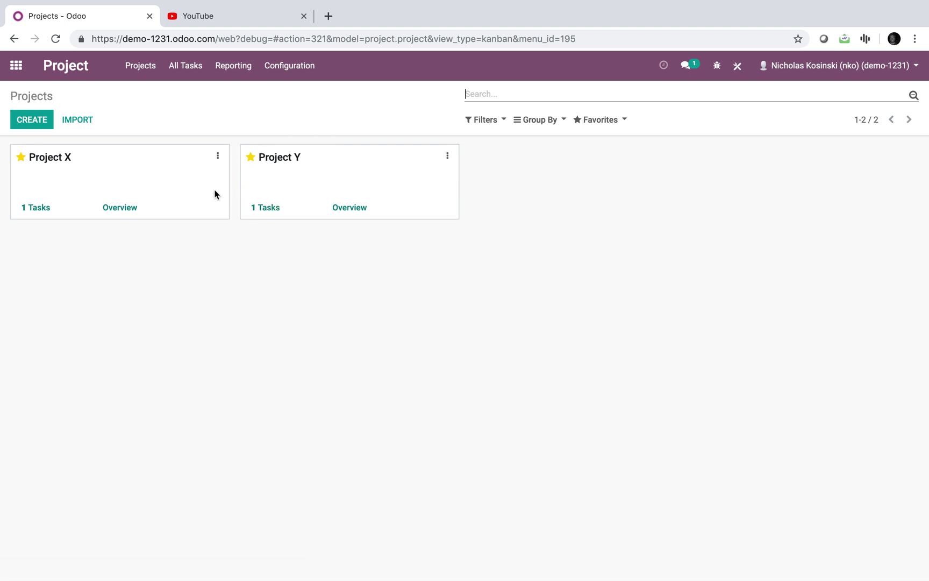
# Create another sales order for the same customer with the Service product as its order line
pyautogui.click(25, 75)
pyautogui.write('or')
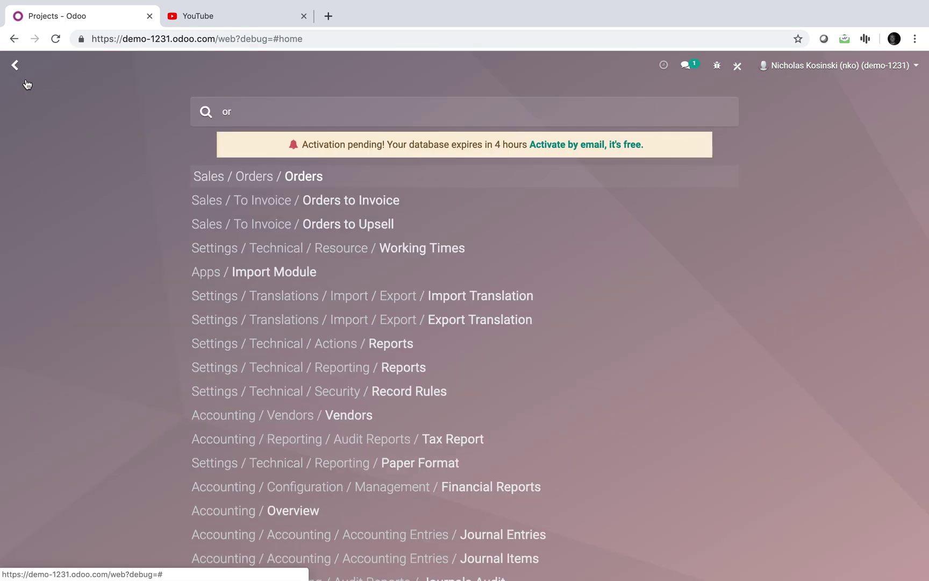
pyautogui.press('Return')
pyautogui.click(40, 126)
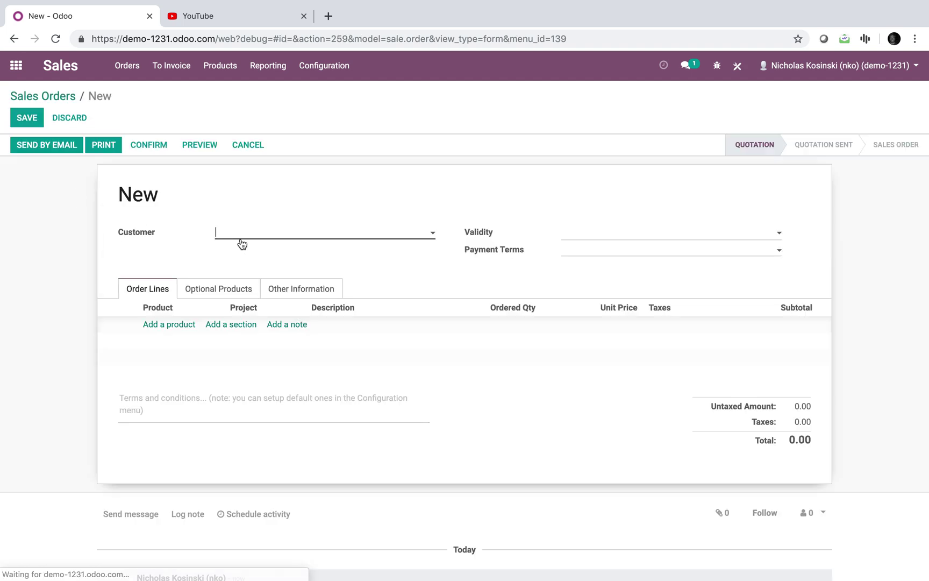
pyautogui.click(245, 237)
pyautogui.click(252, 251)
pyautogui.click(181, 330)
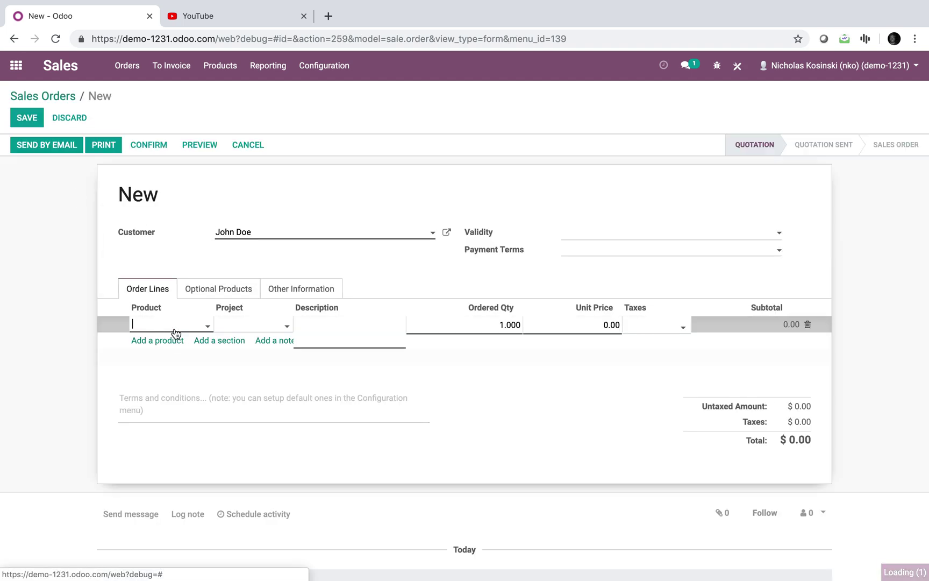
pyautogui.click(201, 345)
# Assign Project X and a unit price of 12 to the Service line, and save and confirm the order
pyautogui.click(237, 352)
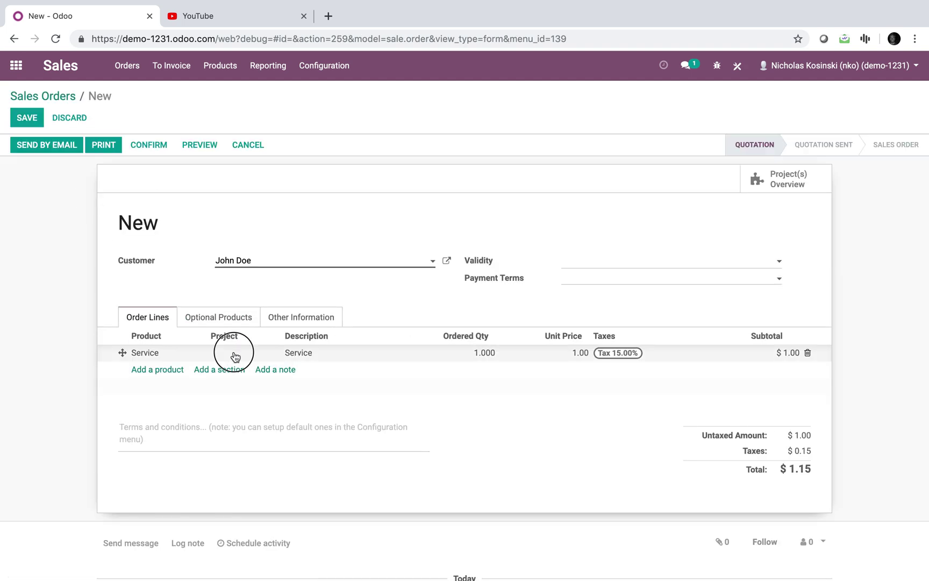
pyautogui.click(247, 372)
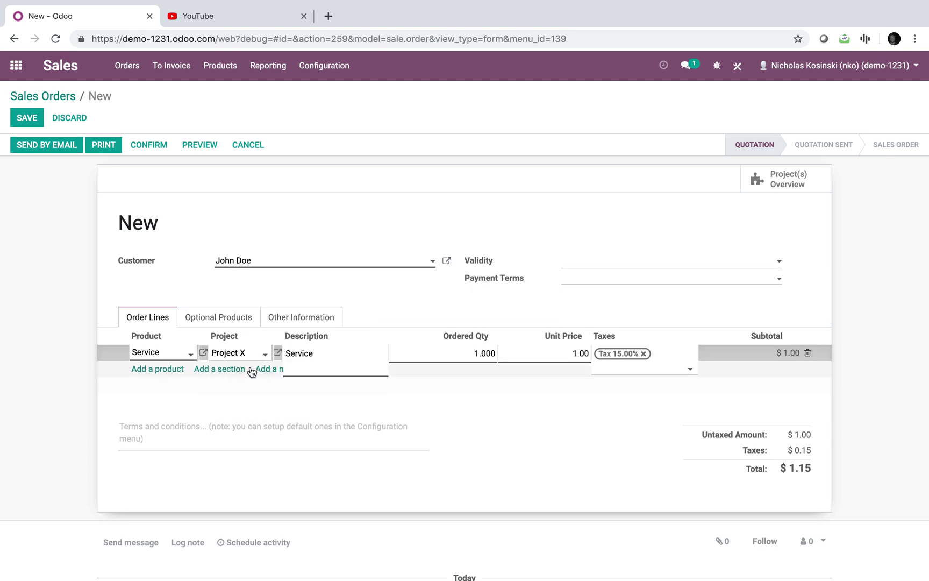
pyautogui.click(514, 353)
pyautogui.write('12')
pyautogui.click(527, 316)
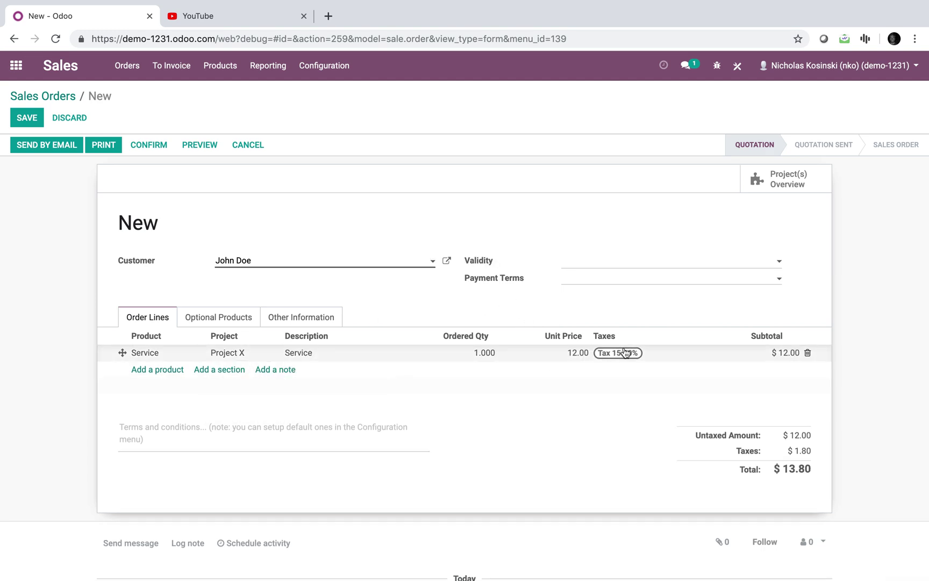
pyautogui.click(23, 123)
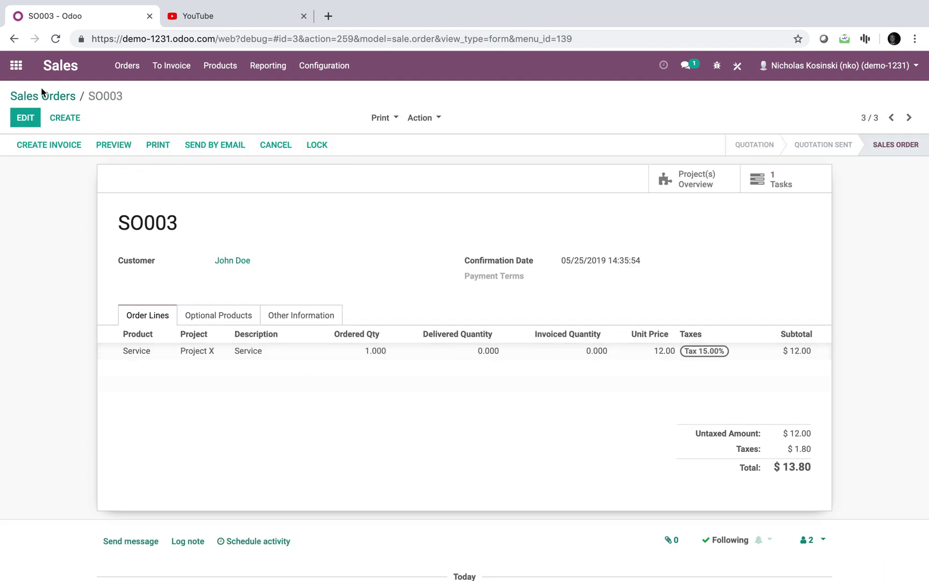
# Check the newest order's task in Project X and the project choices offered for it, and return to the Projects overview
pyautogui.click(20, 73)
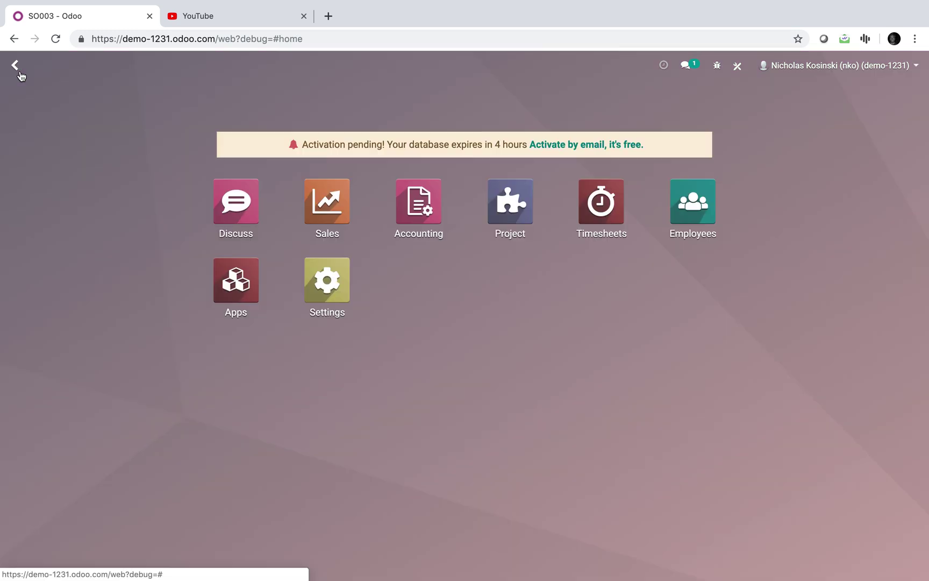
pyautogui.write('proj')
pyautogui.press('Return')
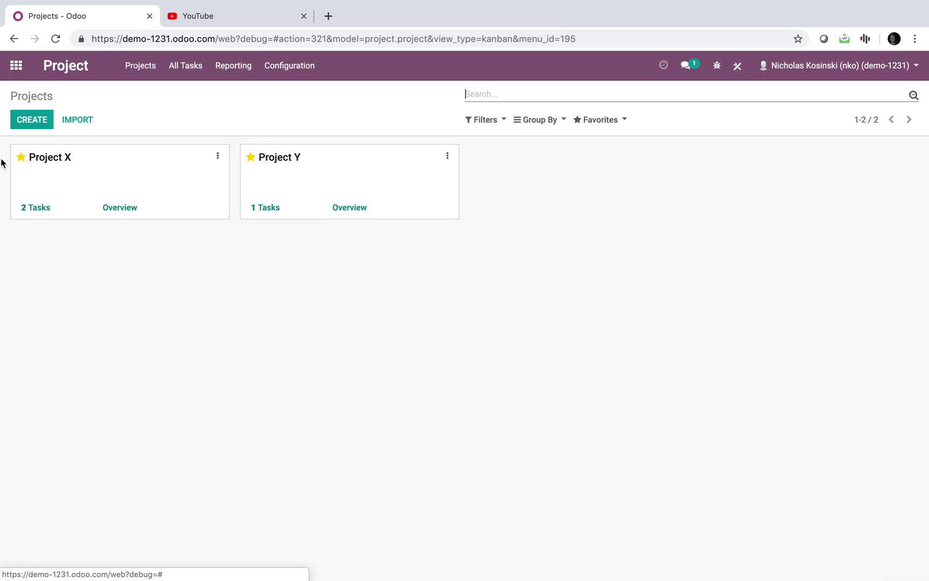
pyautogui.click(64, 177)
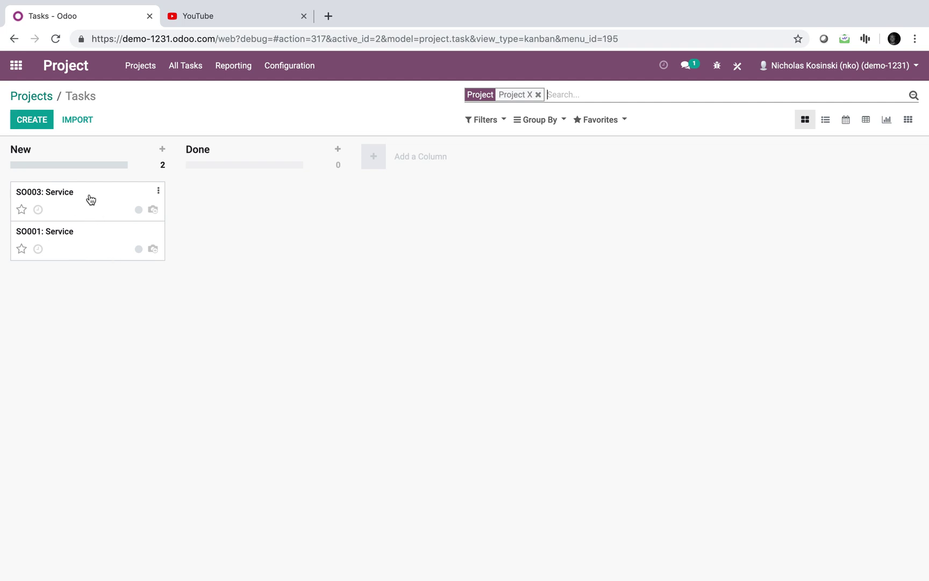
pyautogui.click(91, 199)
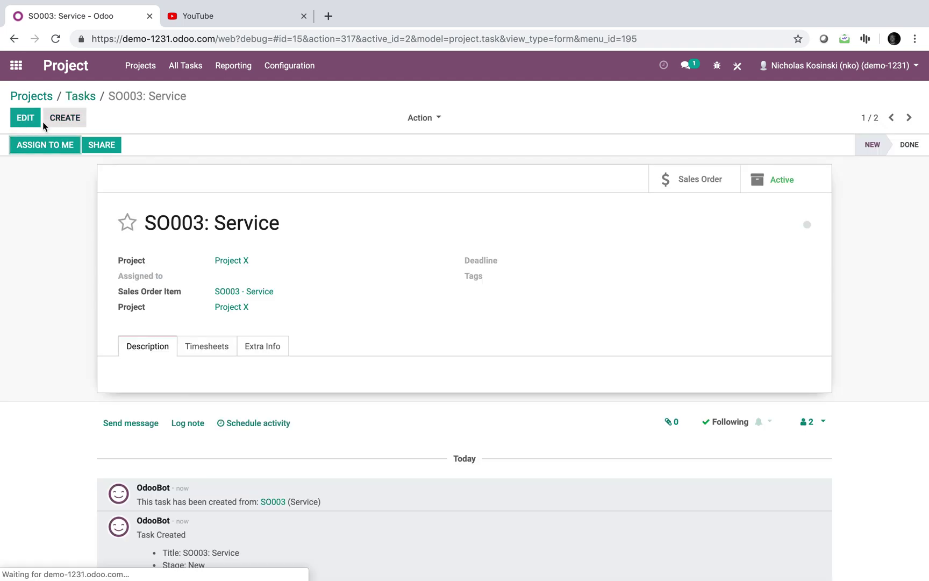
pyautogui.click(32, 120)
pyautogui.click(257, 266)
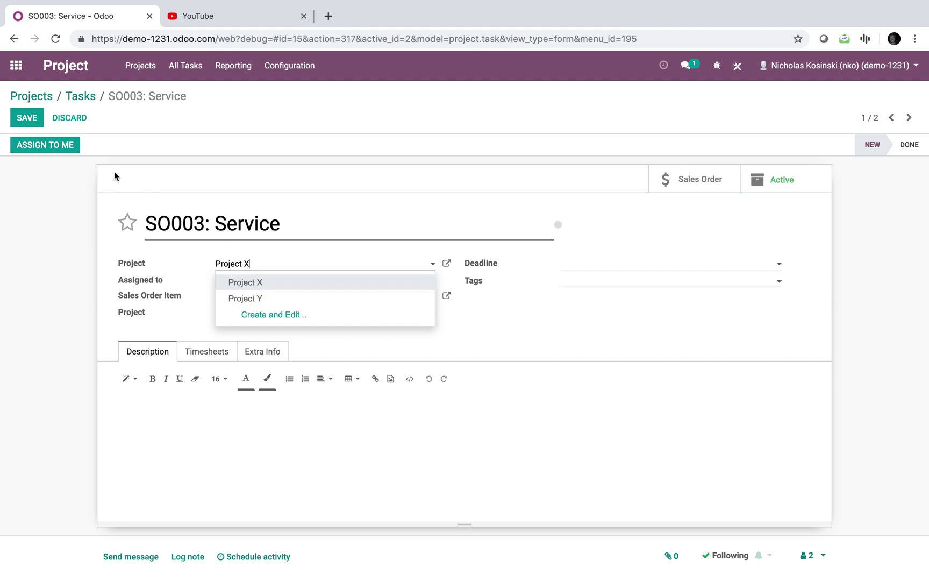
pyautogui.click(81, 98)
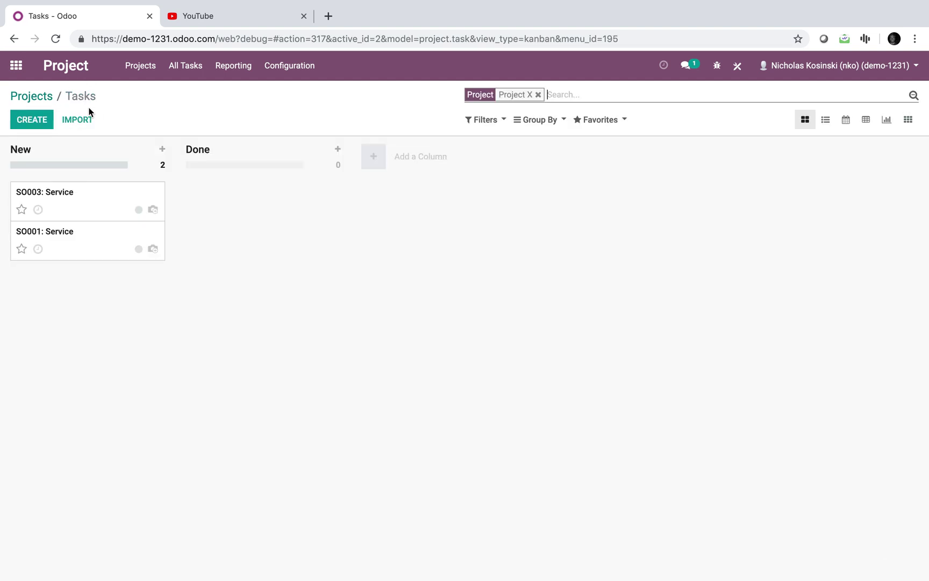
pyautogui.click(38, 99)
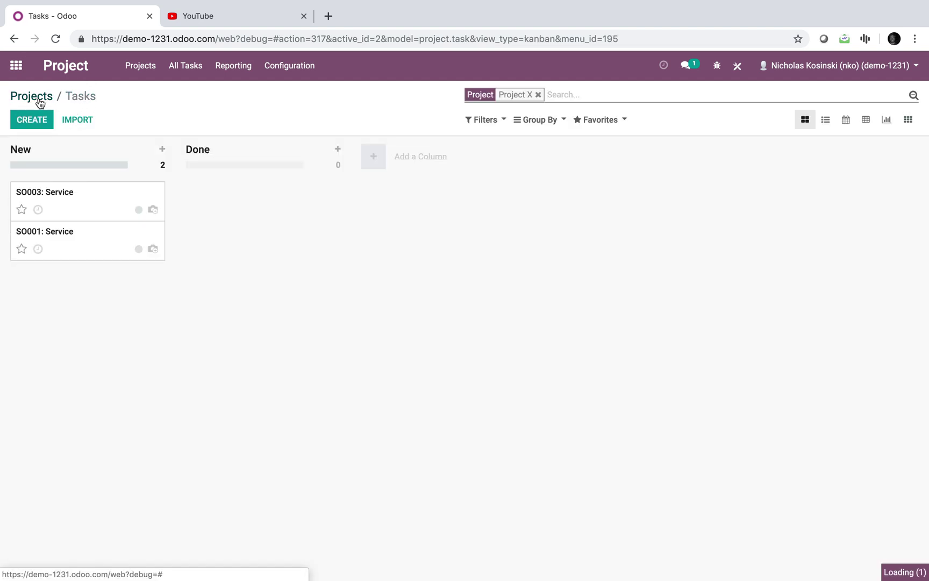
# Set the project of the Service line on the second sales order to Project X and save the order
pyautogui.click(16, 66)
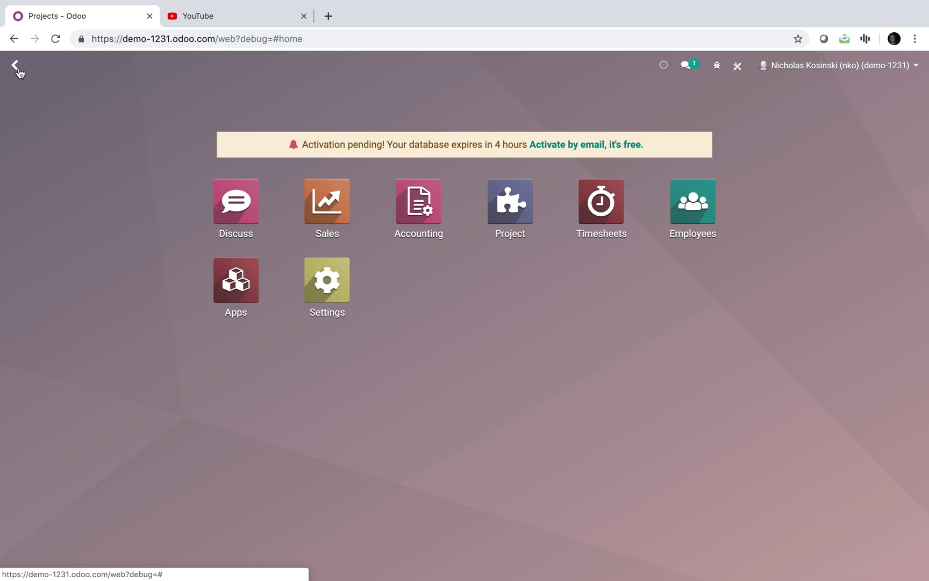
pyautogui.write('proj')
pyautogui.press('BackSpace')
pyautogui.press('BackSpace')
pyautogui.press('BackSpace')
pyautogui.press('BackSpace')
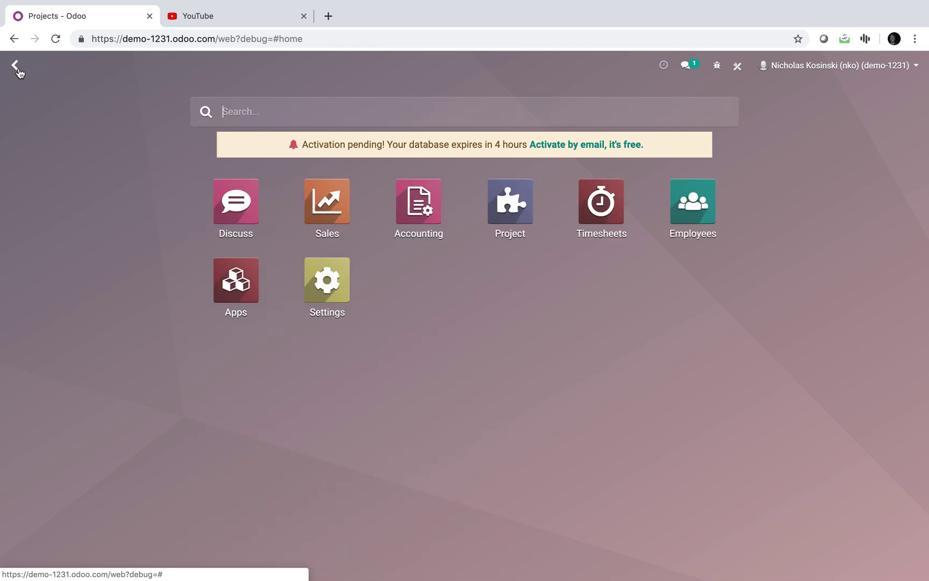
pyautogui.write('ord')
pyautogui.press('Return')
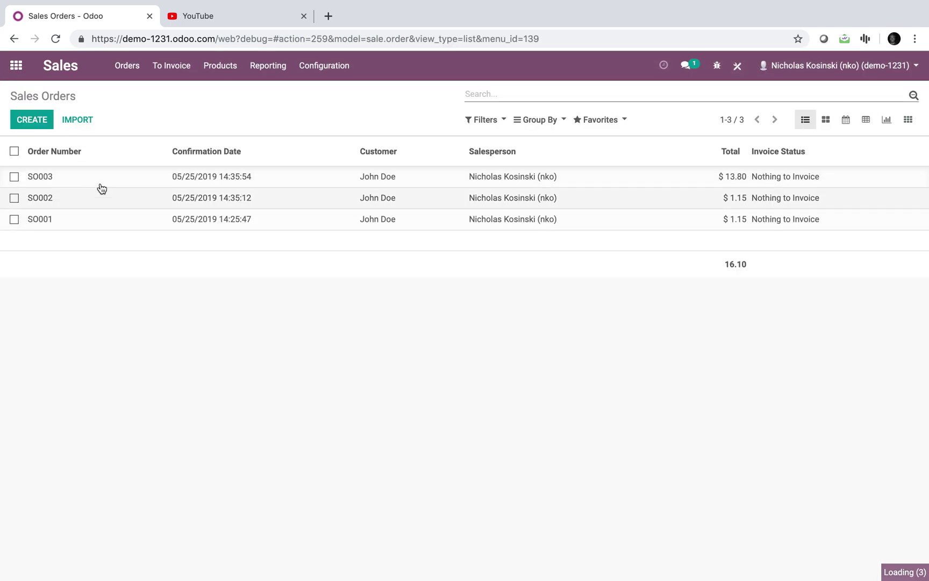
pyautogui.click(98, 192)
pyautogui.click(197, 351)
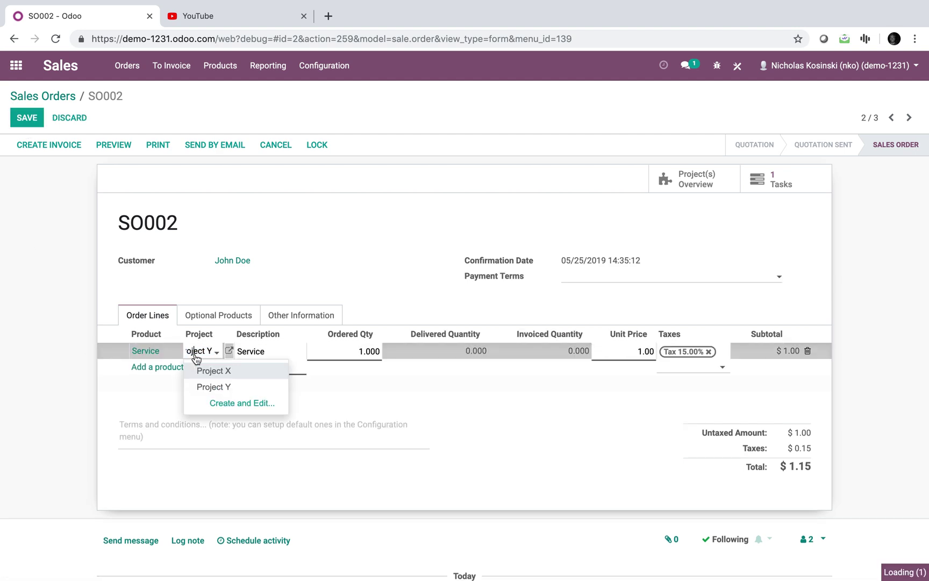
pyautogui.click(222, 387)
pyautogui.click(216, 352)
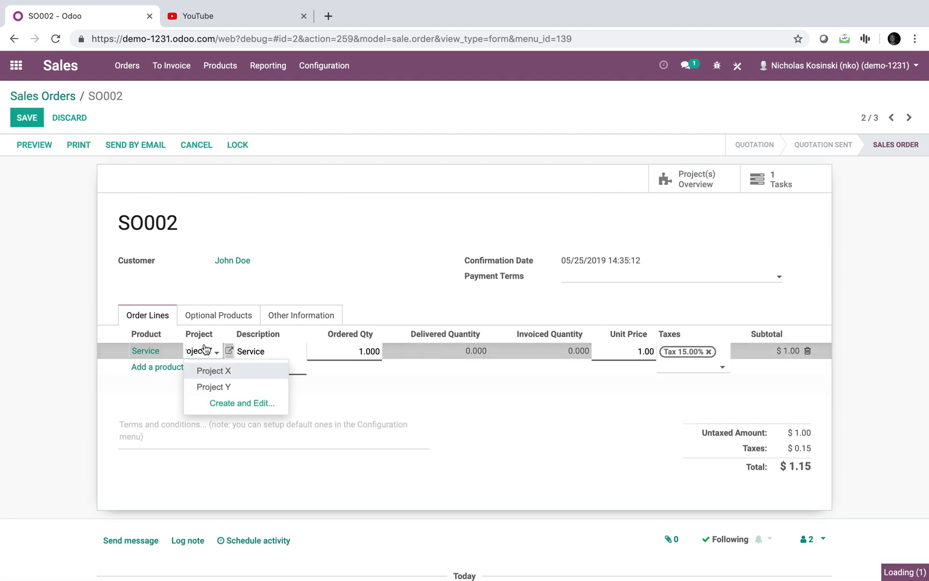
pyautogui.click(217, 372)
pyautogui.click(18, 120)
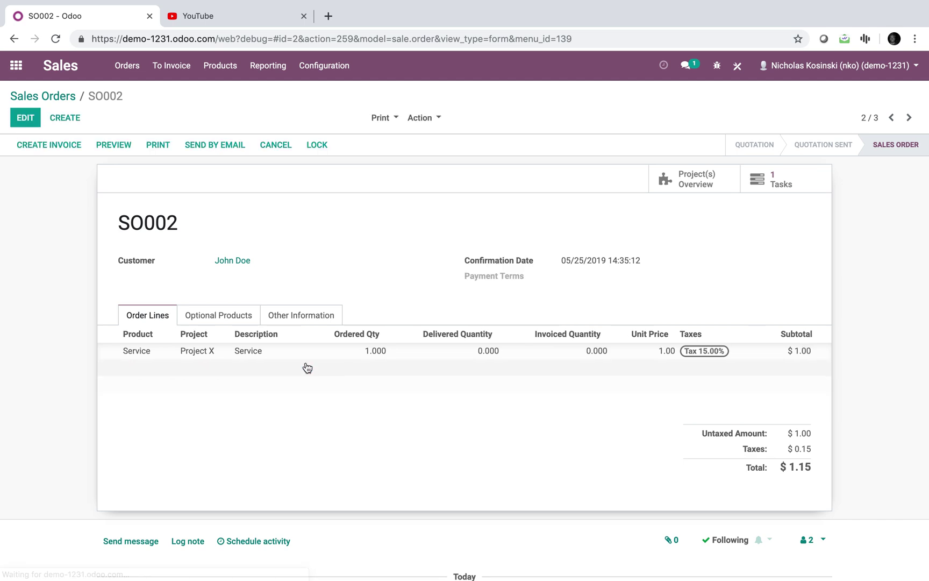
# Check the project on the second sales order's task among the tasks of Project X
pyautogui.click(17, 69)
pyautogui.write('p')
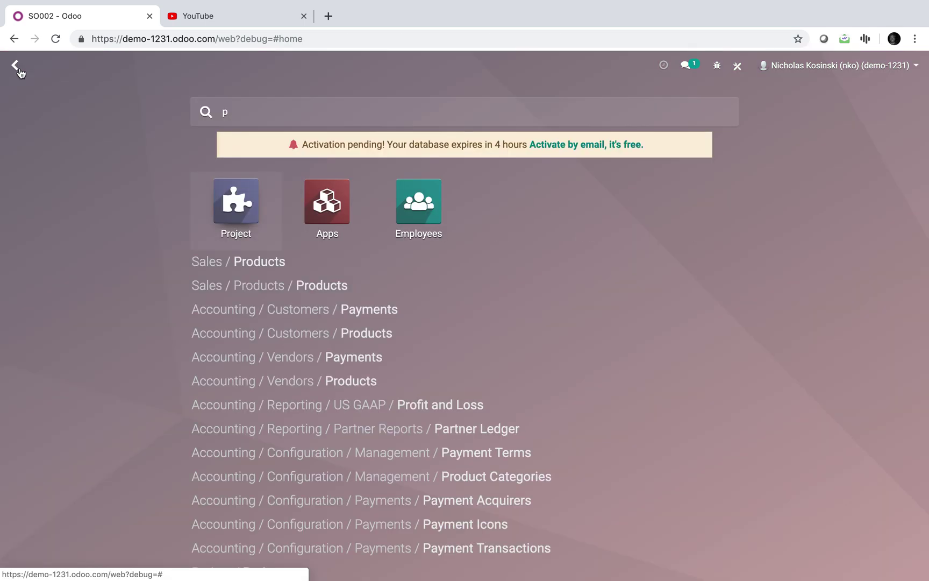
pyautogui.press('Return')
pyautogui.click(107, 187)
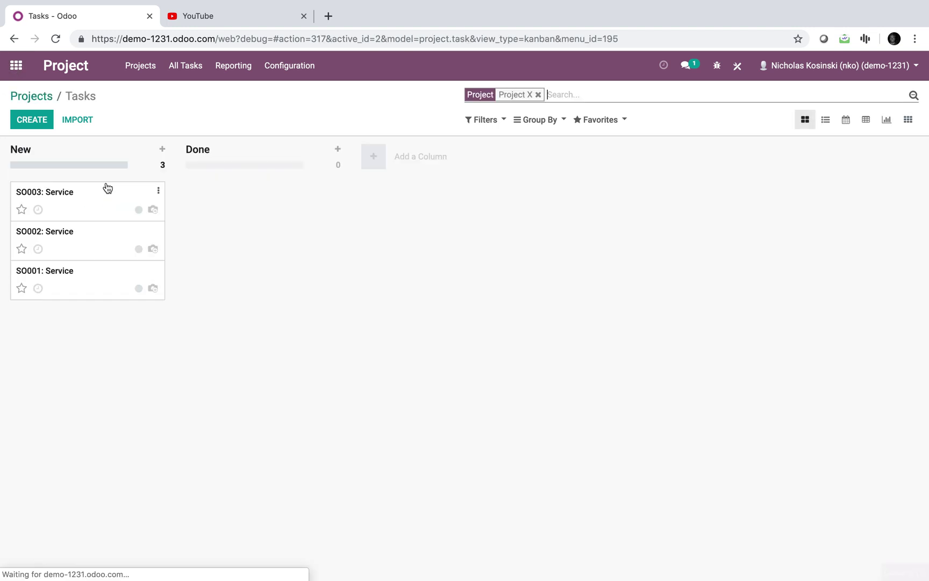
pyautogui.click(70, 238)
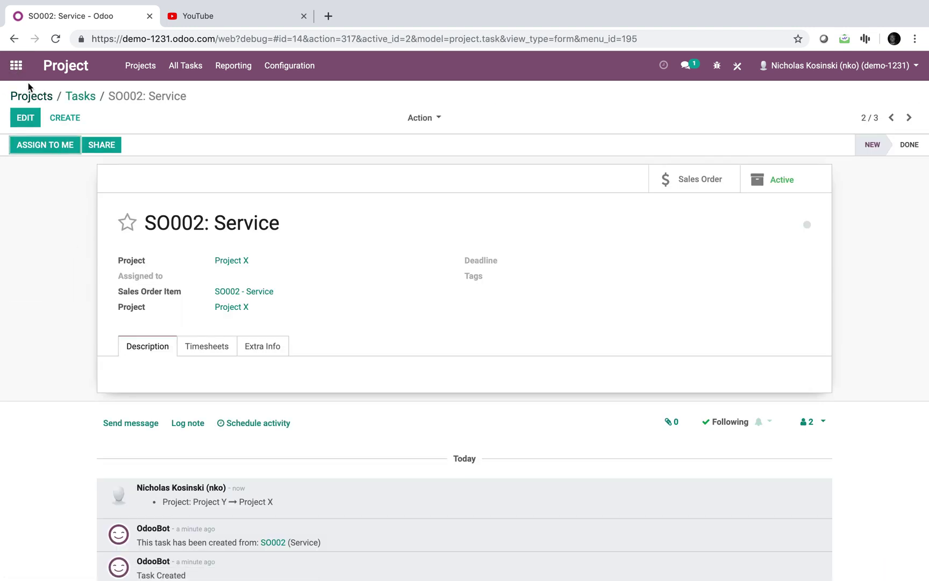
# Set the project of the Service line on the newest sales order to Project Y and save the order
pyautogui.click(21, 78)
pyautogui.write('order')
pyautogui.press('Return')
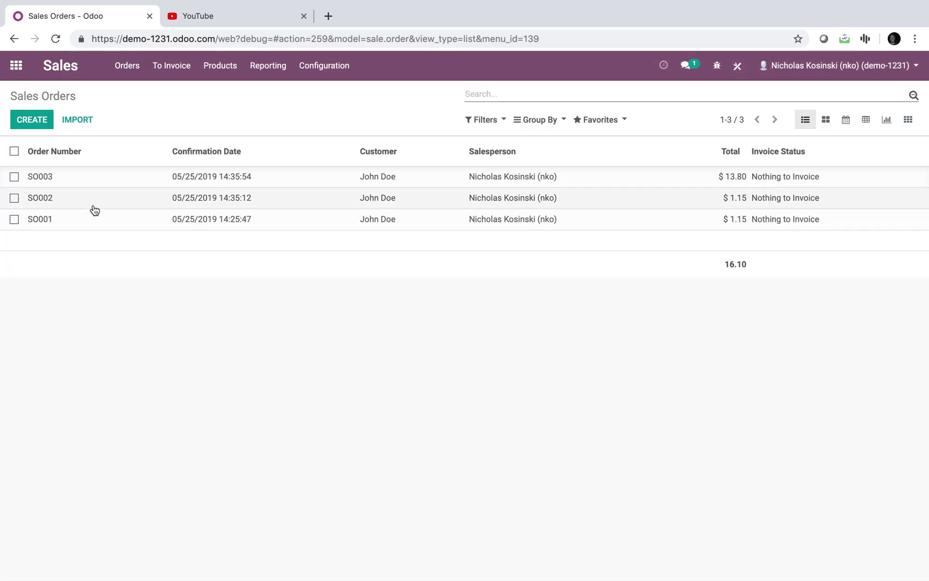
pyautogui.click(111, 226)
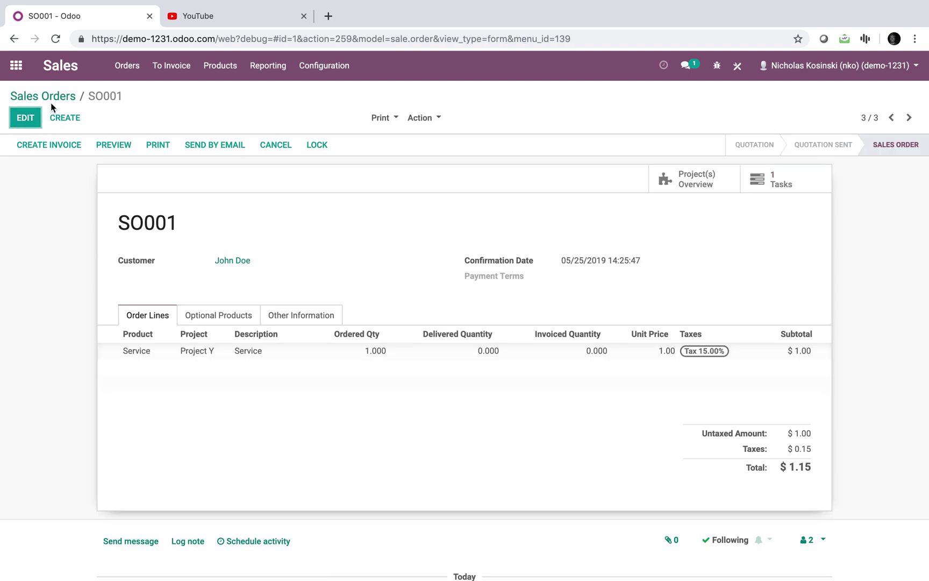
pyautogui.click(51, 104)
pyautogui.click(79, 182)
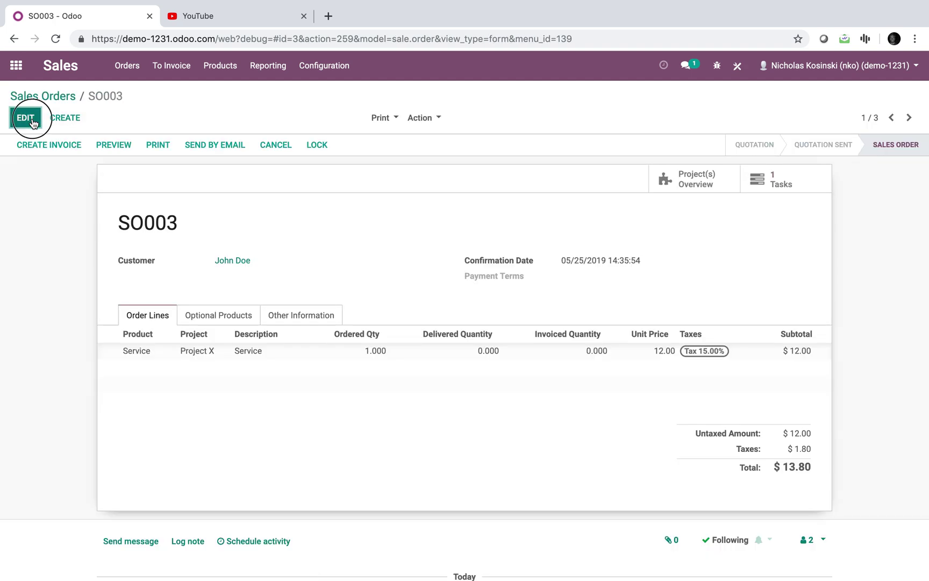
pyautogui.click(204, 350)
pyautogui.click(210, 386)
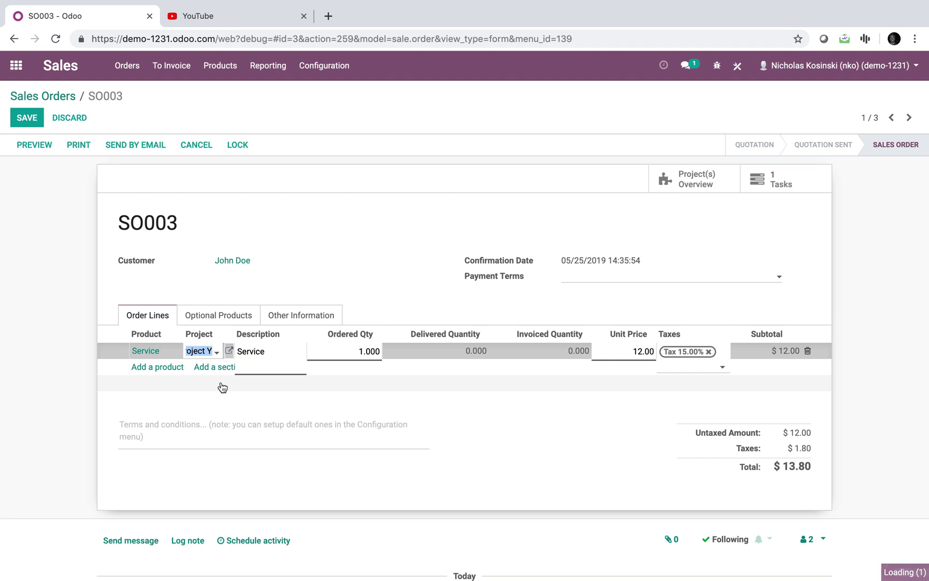
pyautogui.click(27, 117)
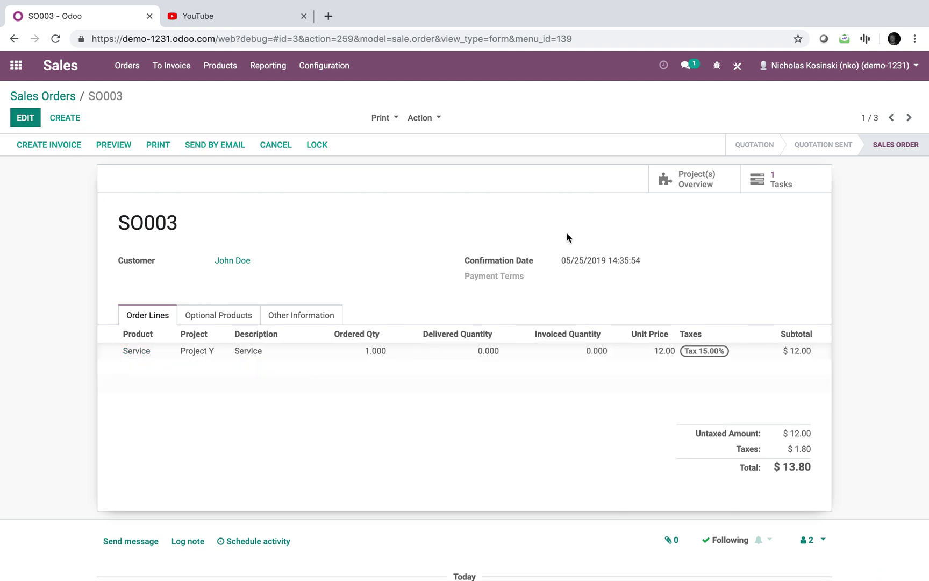
# Review the tasks of Project Y for the newest sales order's task
pyautogui.click(16, 65)
pyautogui.click(510, 202)
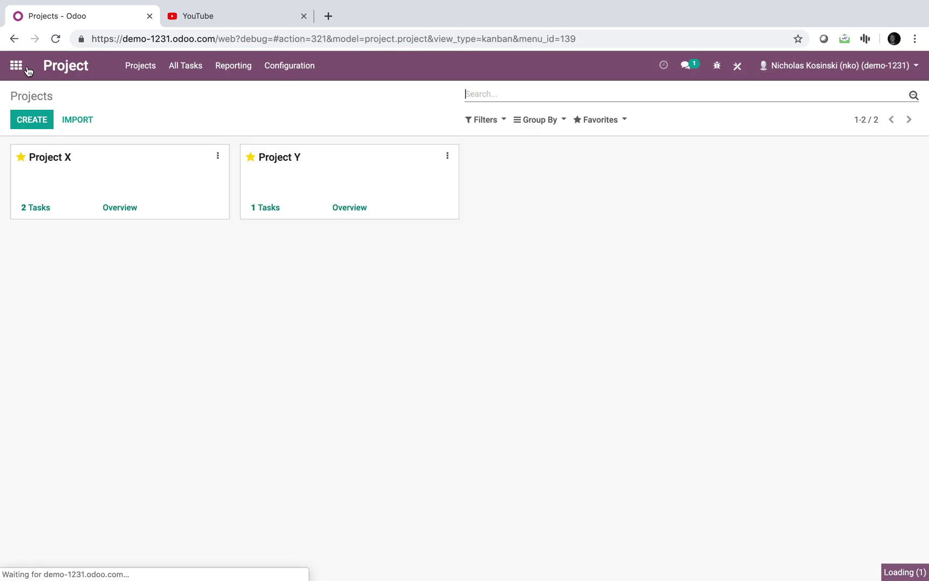
pyautogui.click(324, 184)
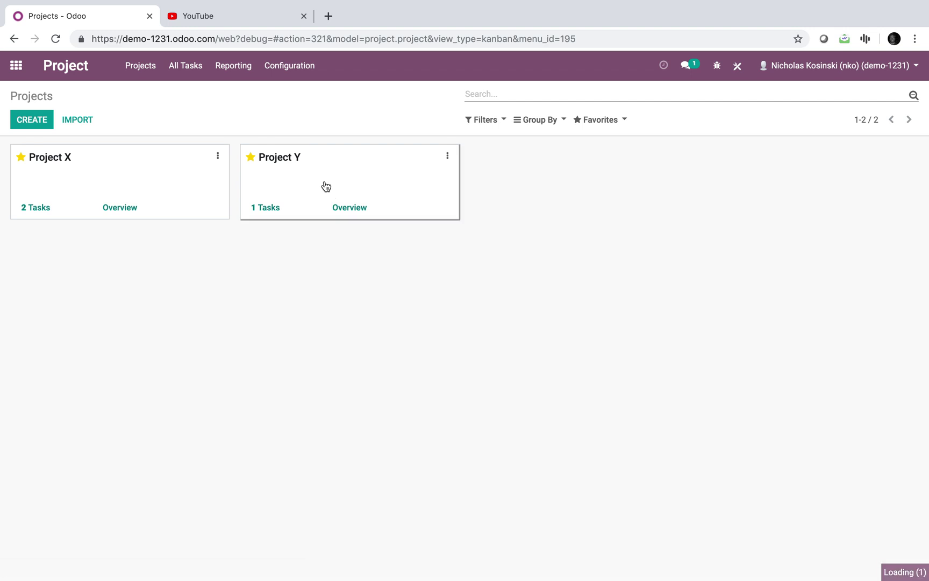
pyautogui.click(17, 74)
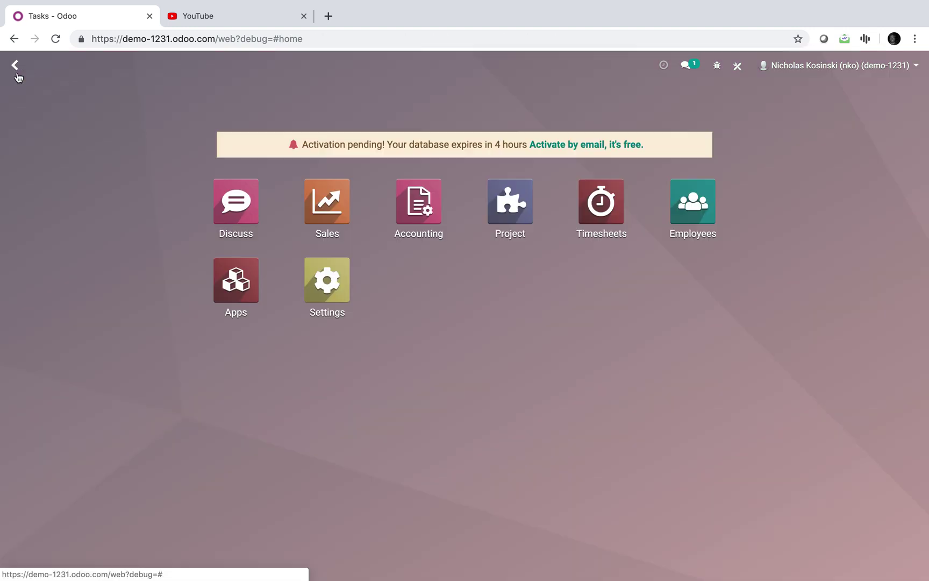